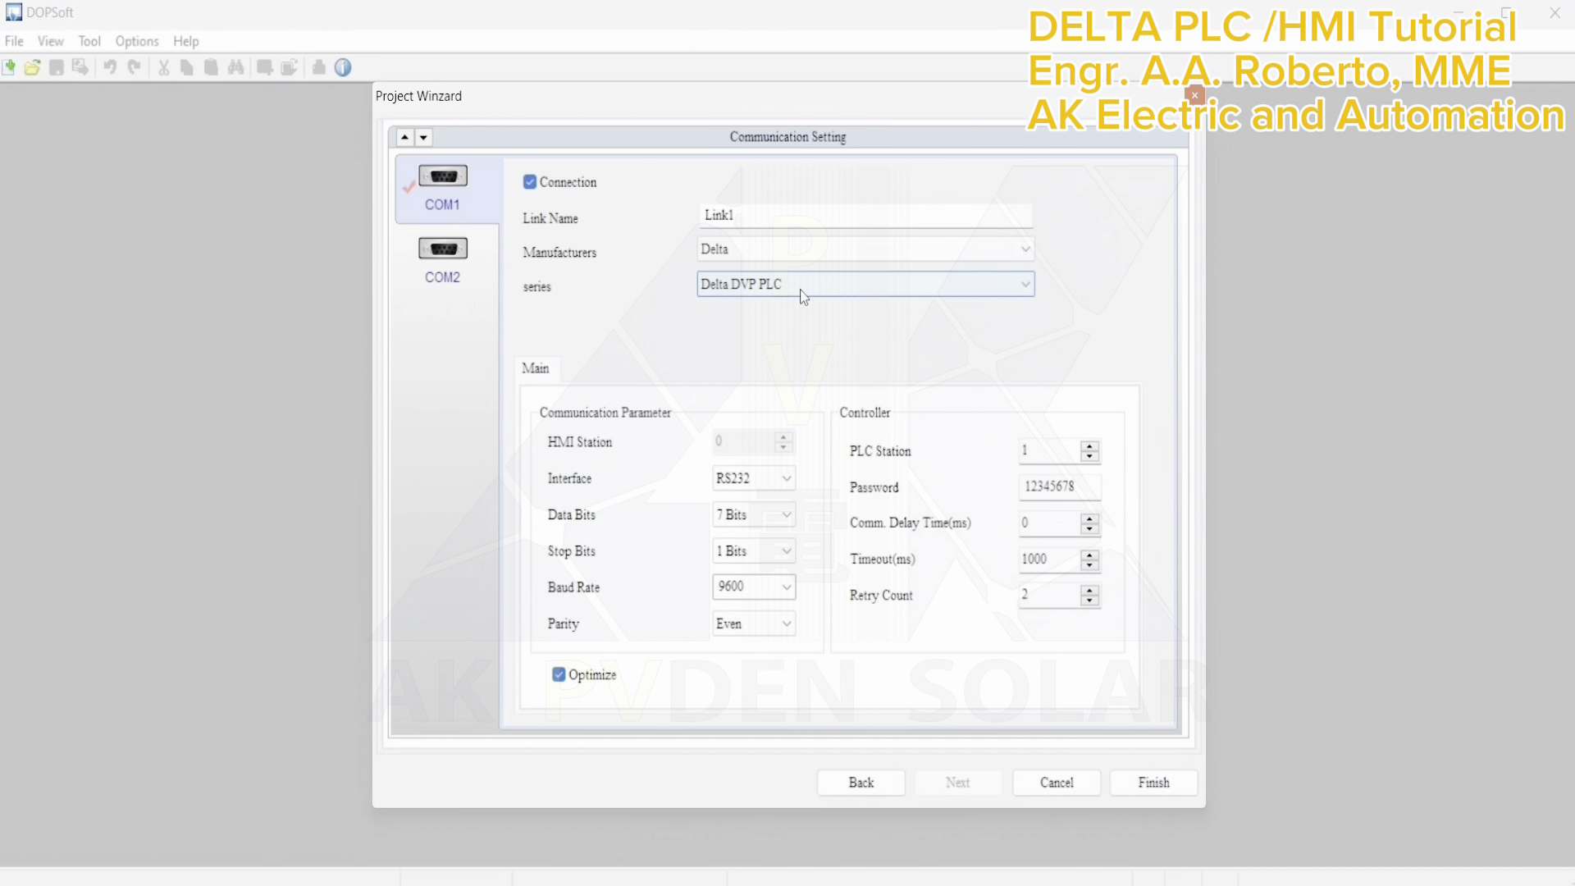
Set the COM1 communication interface to RS485 and complete the project wizard
click(794, 479)
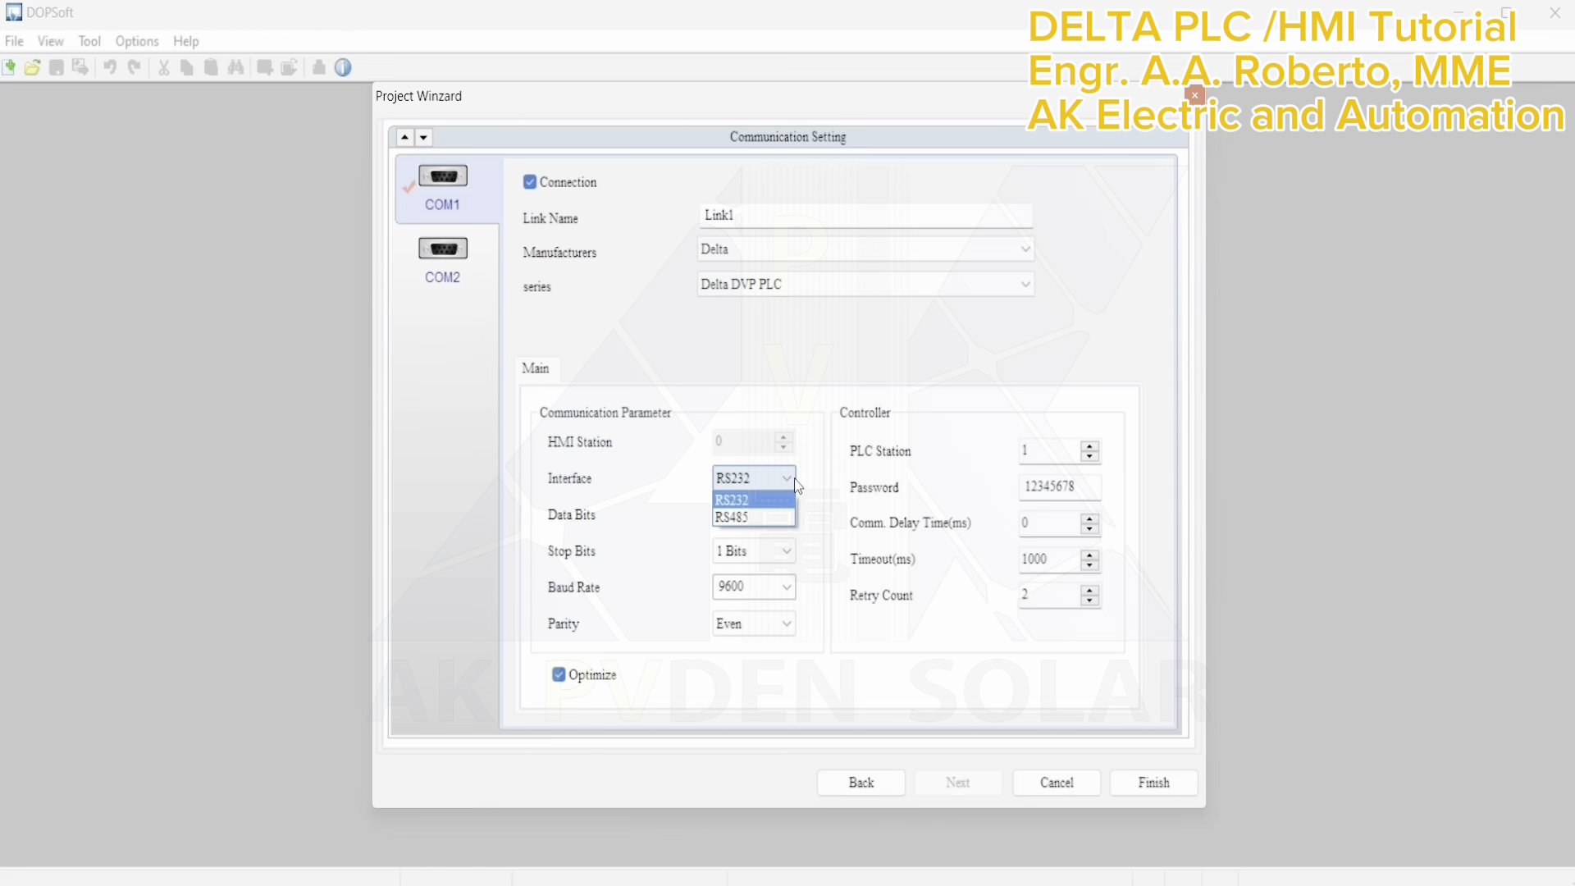
click(769, 516)
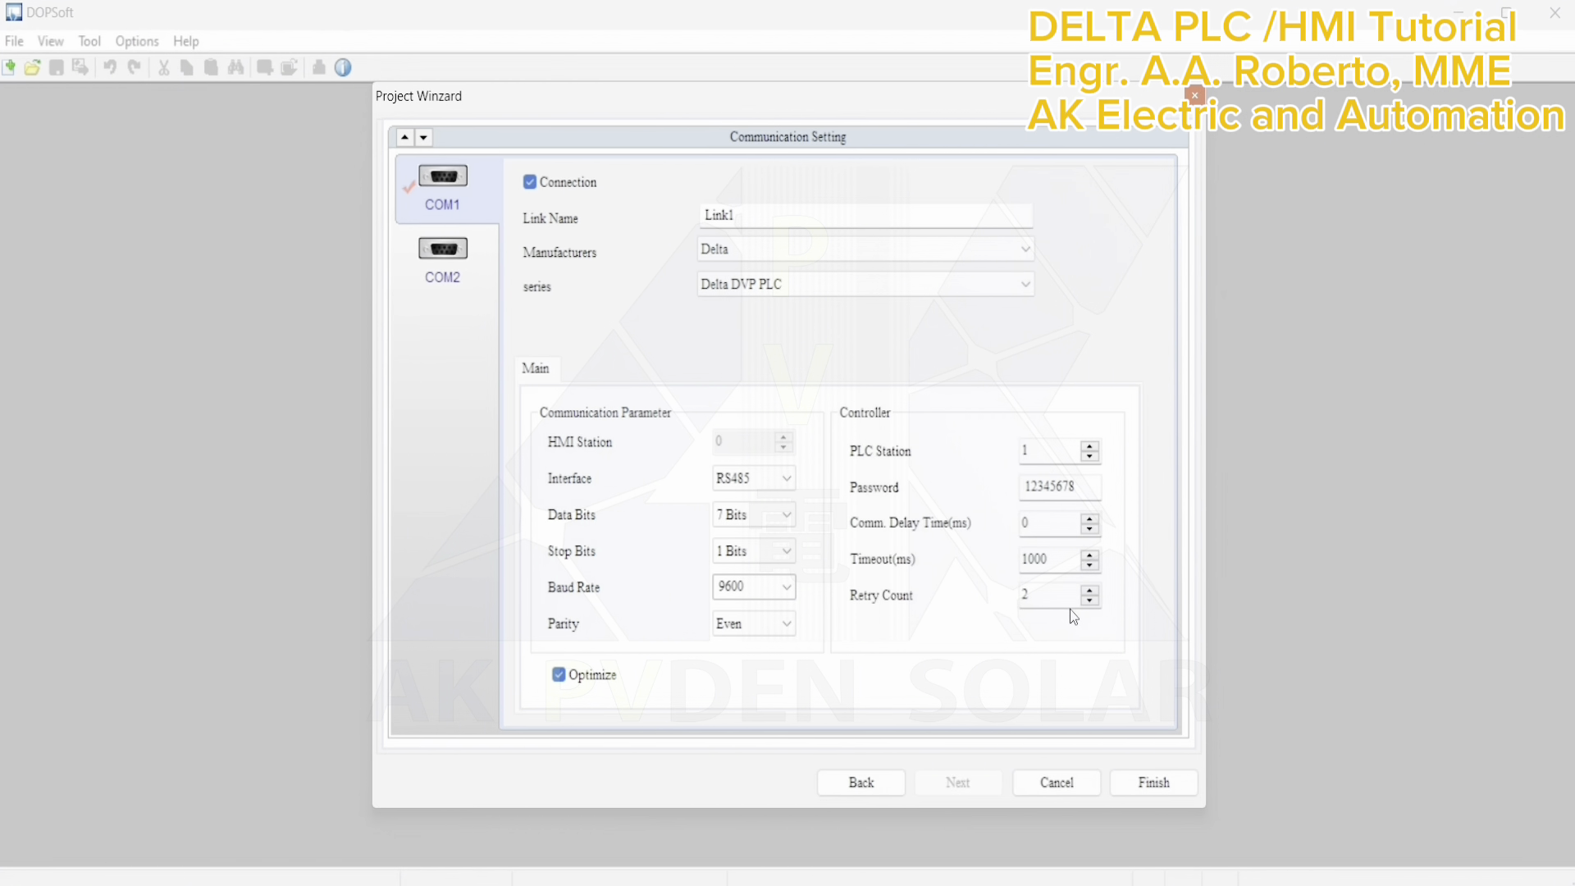
click(1162, 784)
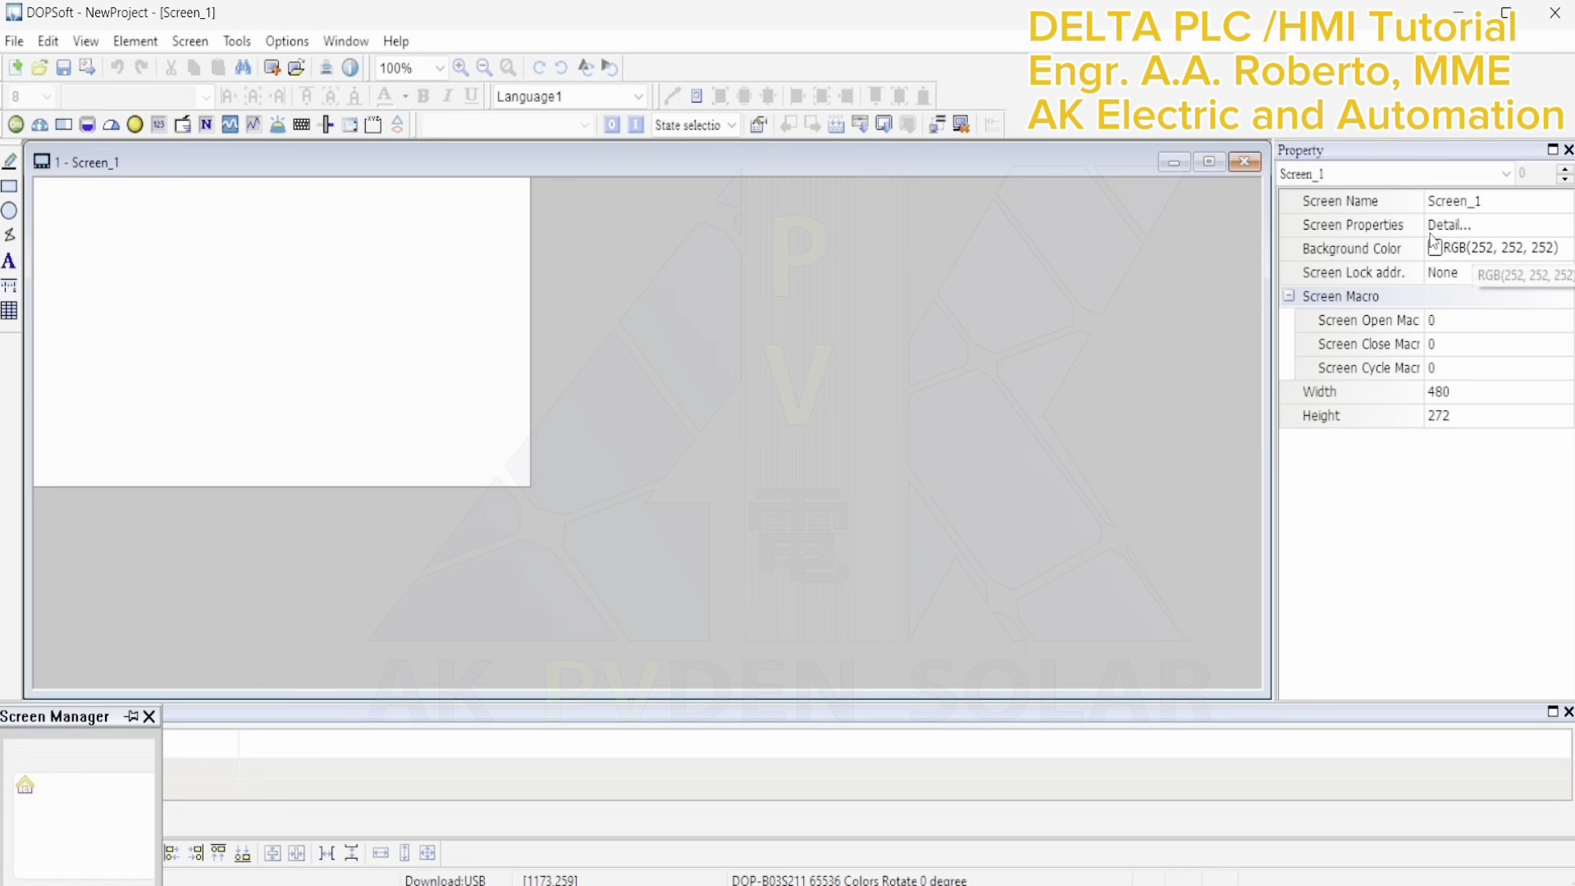
Set the background colour of Screen_1 to cyan, RGB(0, 255, 255)
click(1524, 255)
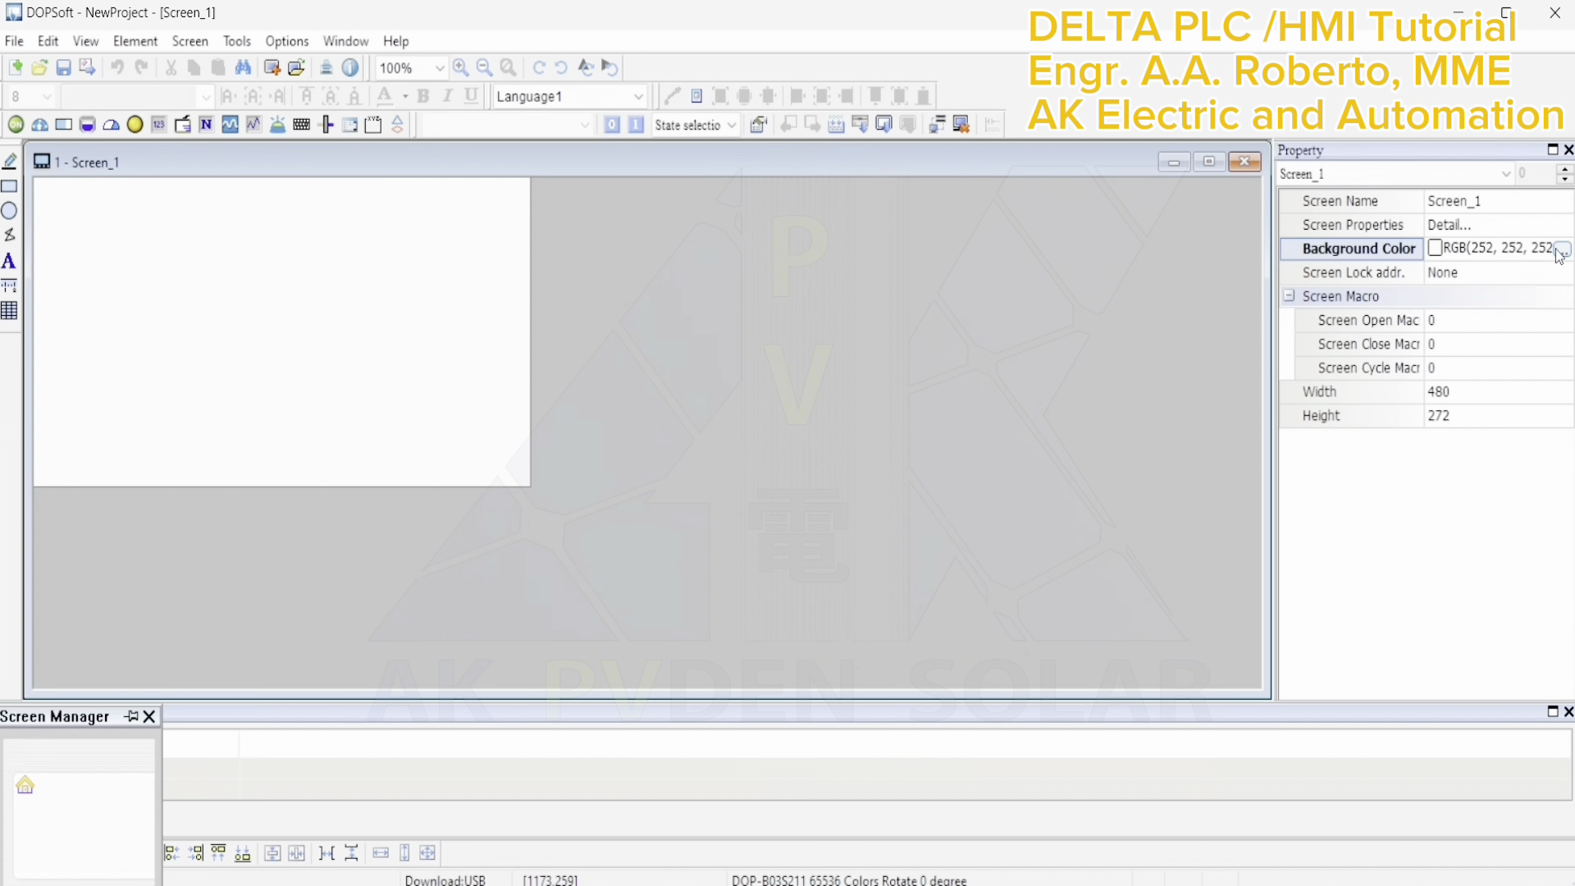
click(1561, 249)
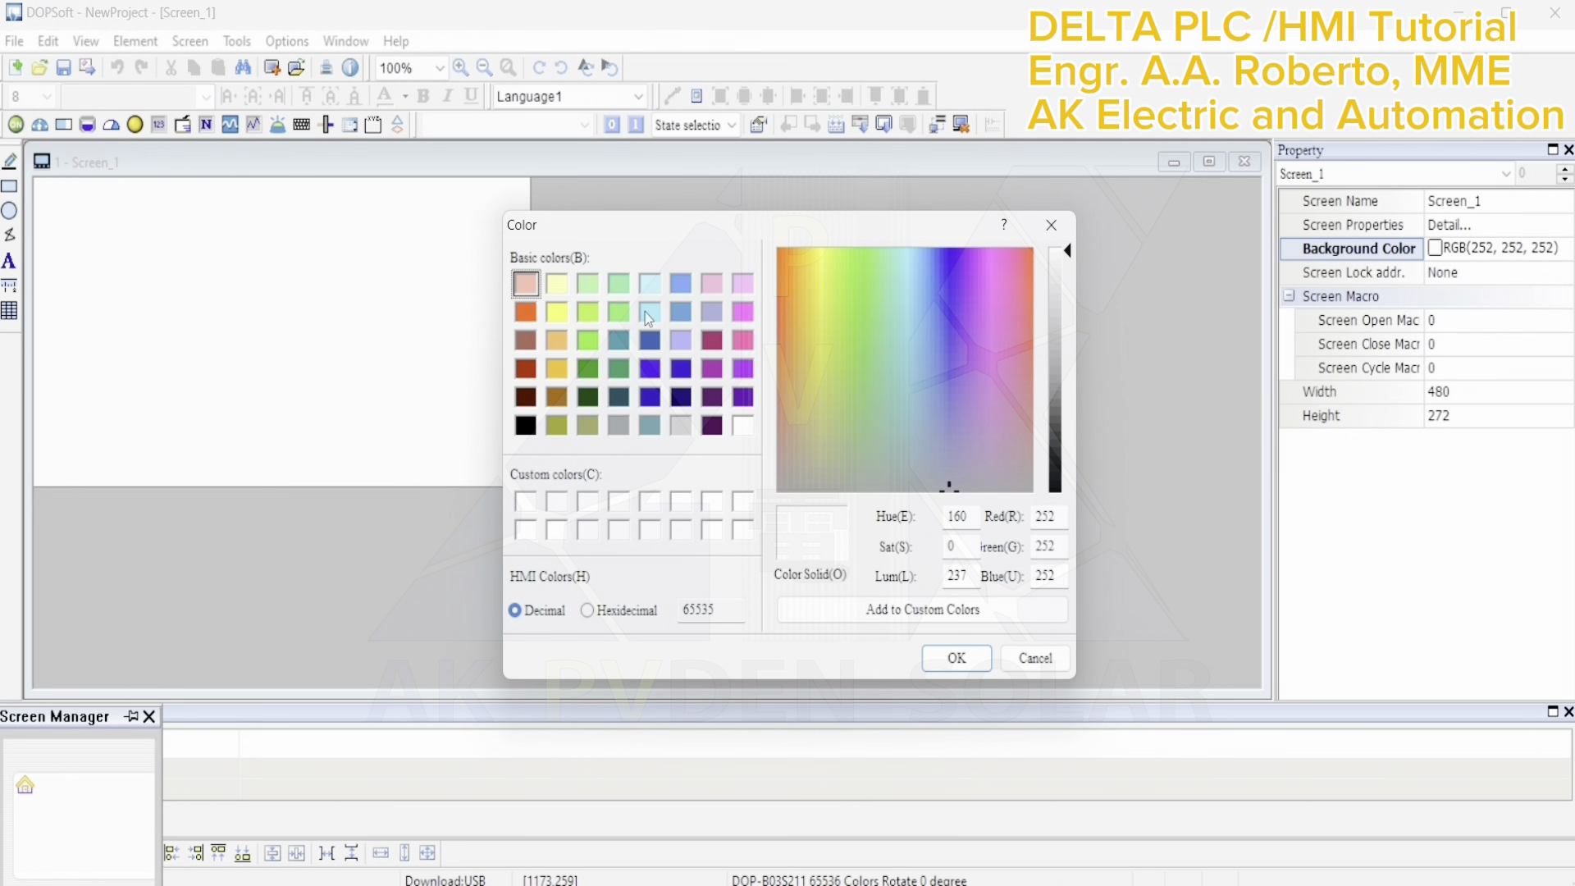
click(652, 312)
click(957, 656)
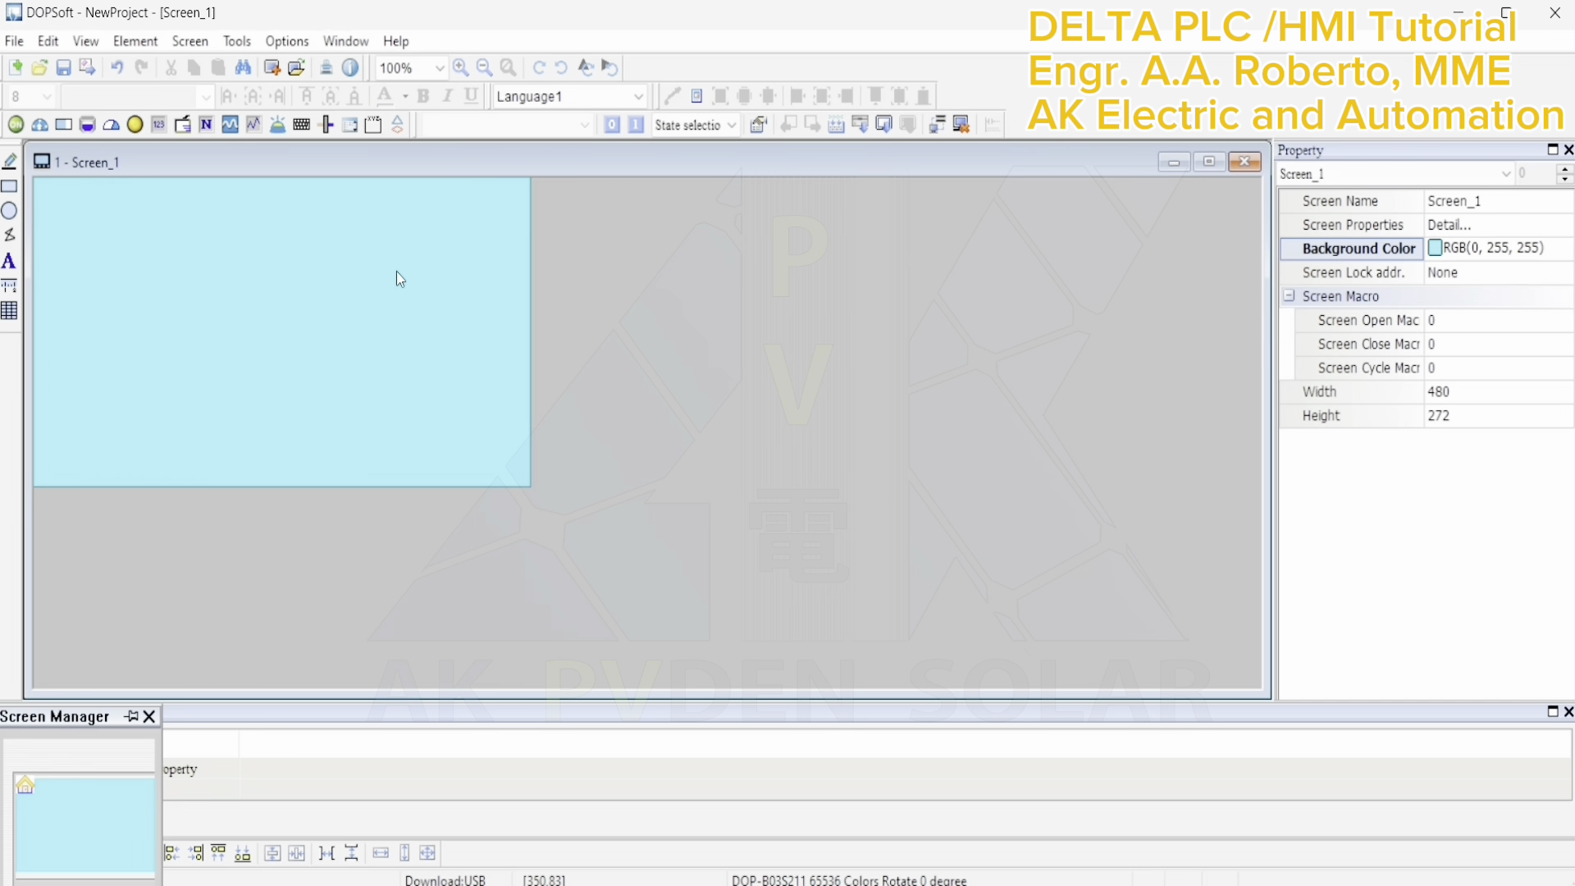
Draw a text element about 303 wide and 42 high near the upper edge of Screen_1
click(135, 43)
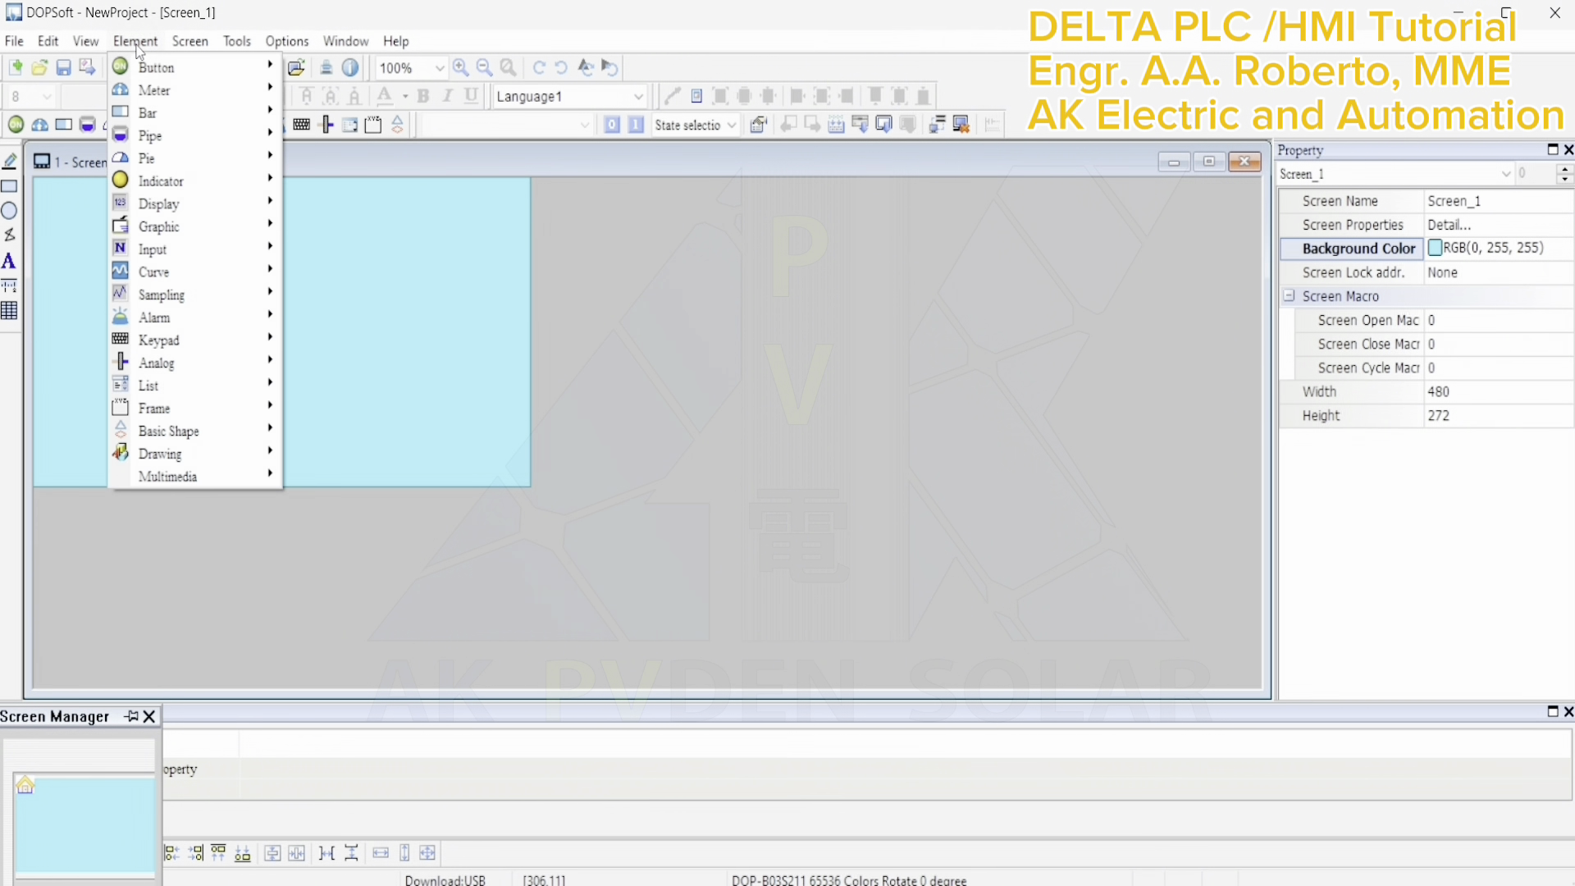
mouse_move(271, 450)
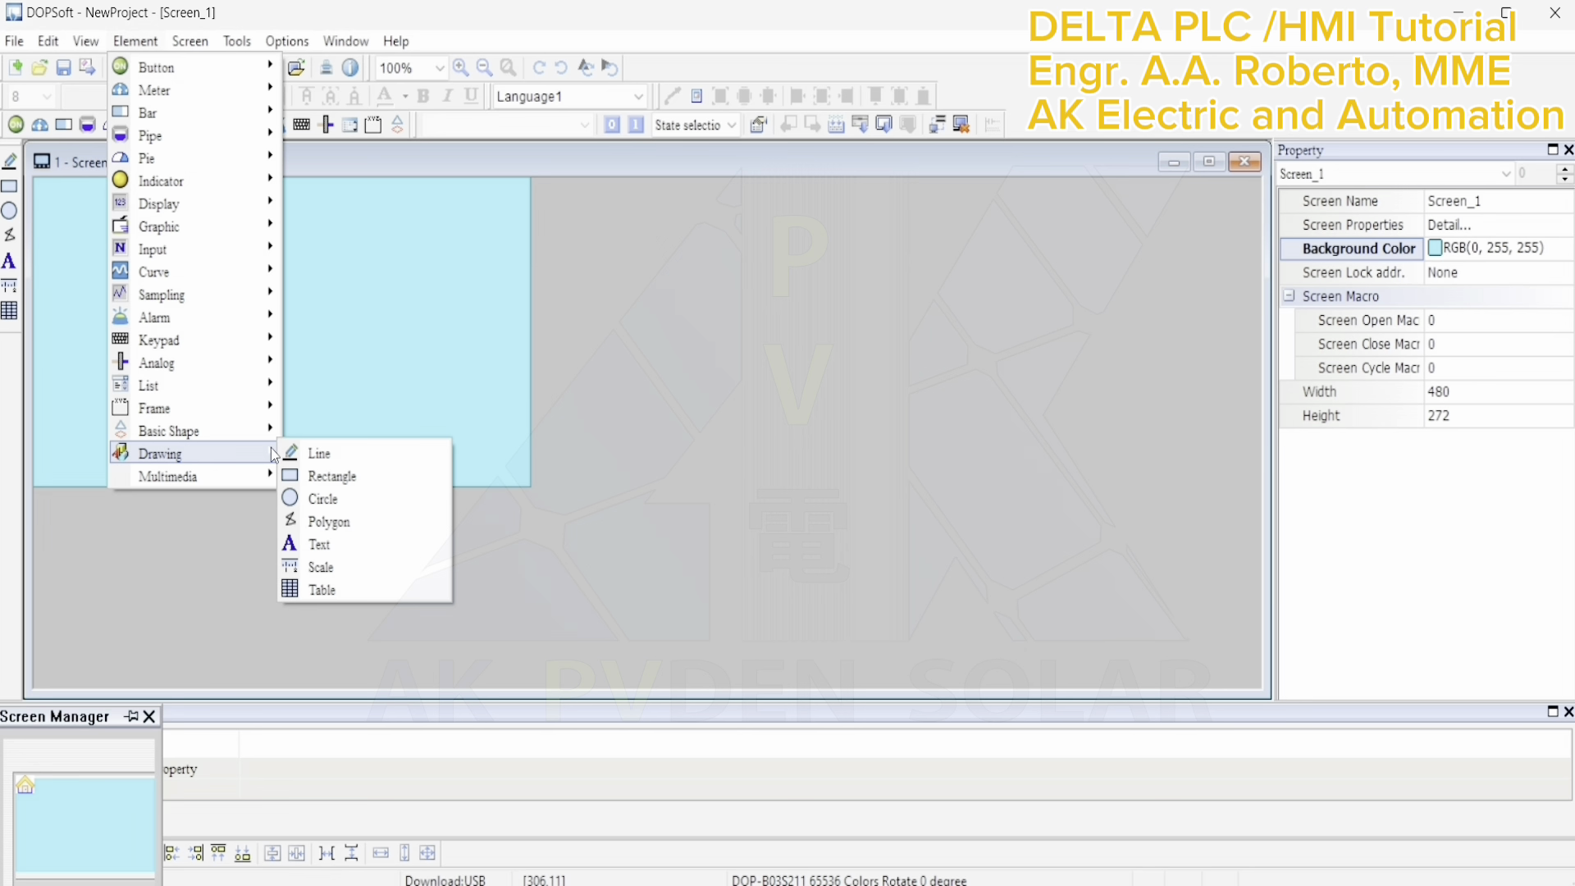
click(356, 545)
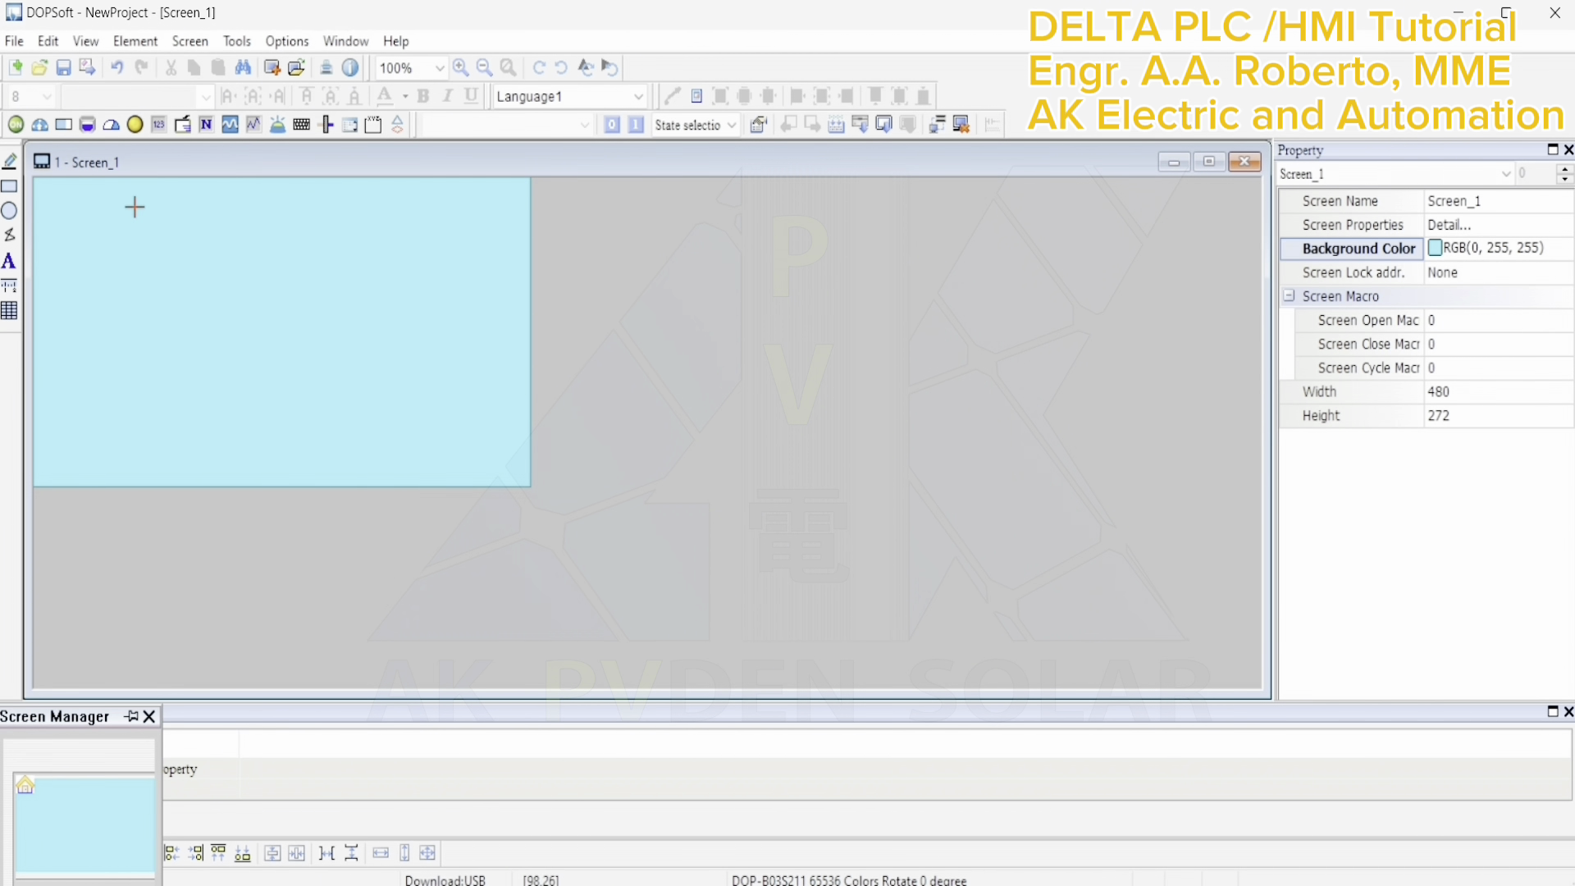
drag(134, 206, 377, 238)
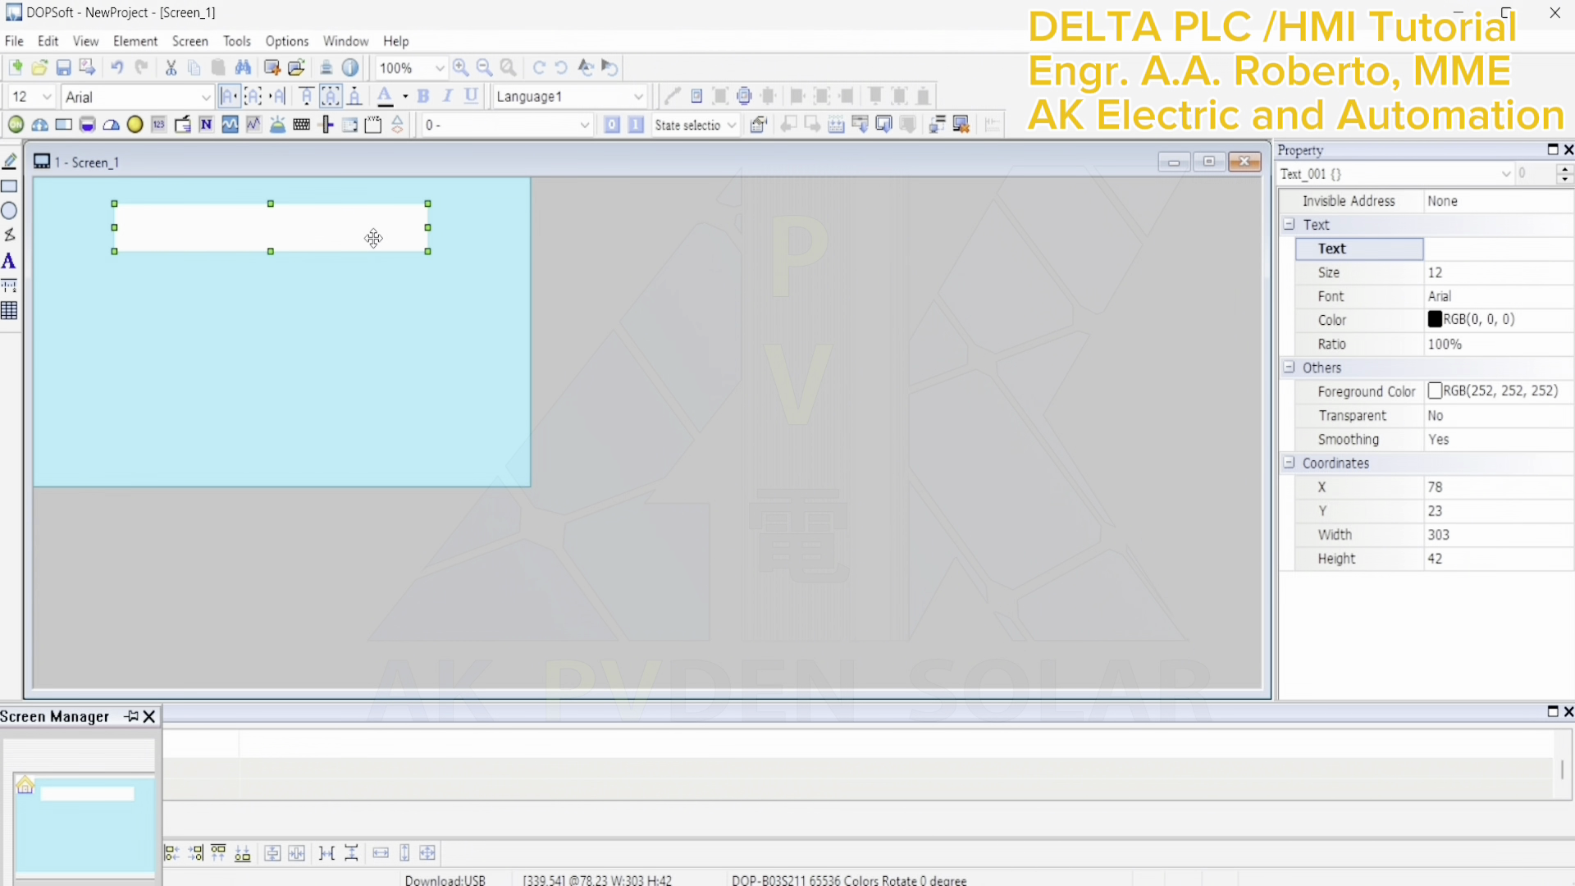
Enter "PLC TO HMI TESTING" as the content of the new text element
double_click(352, 231)
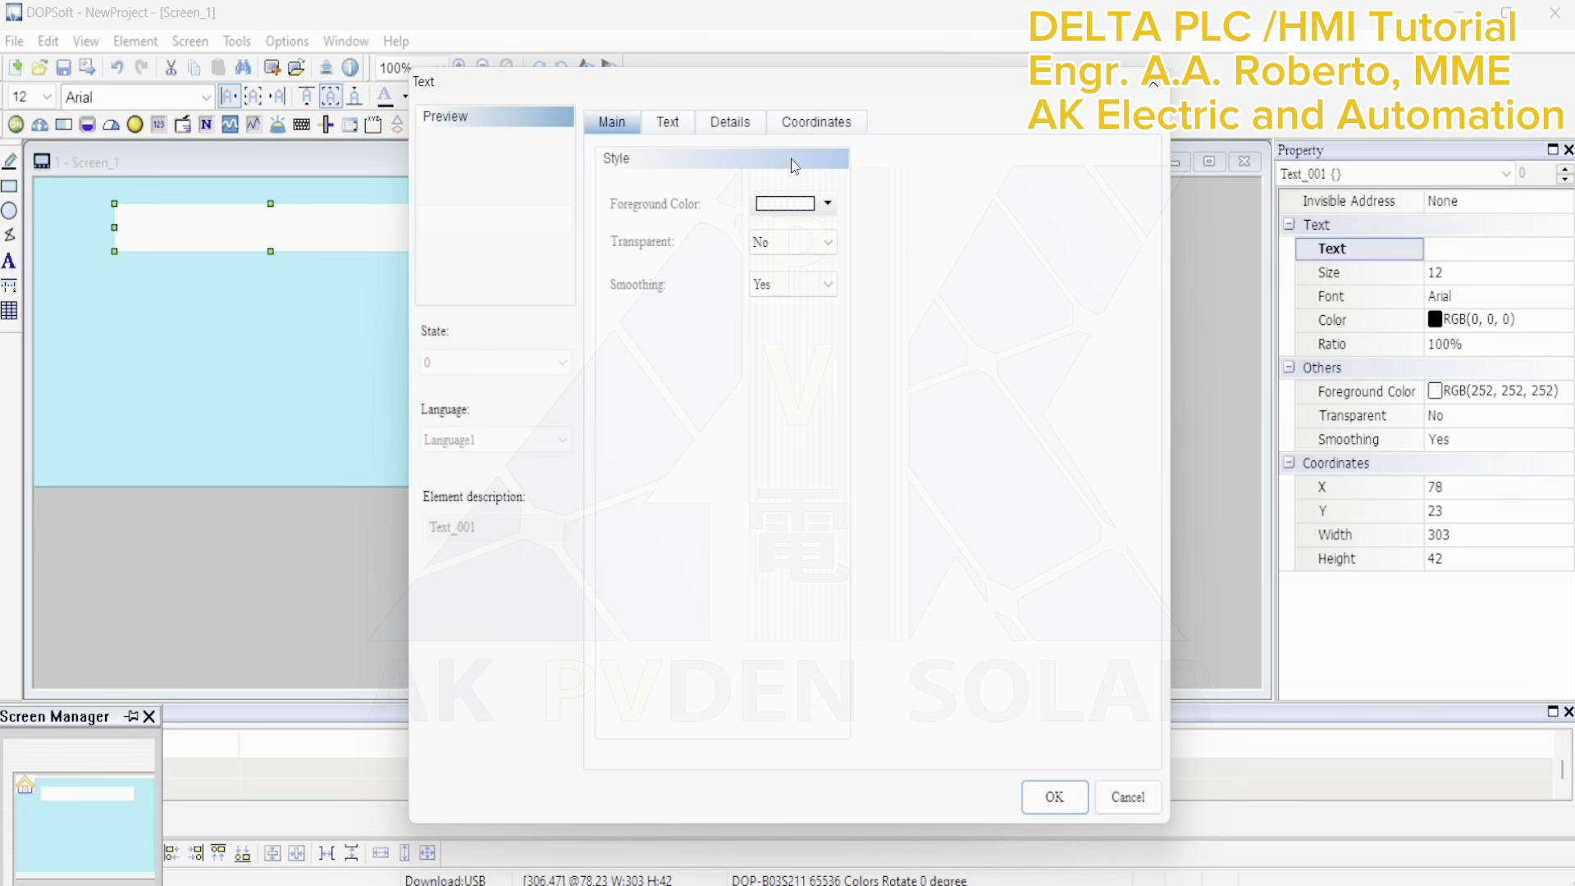
click(668, 123)
click(656, 213)
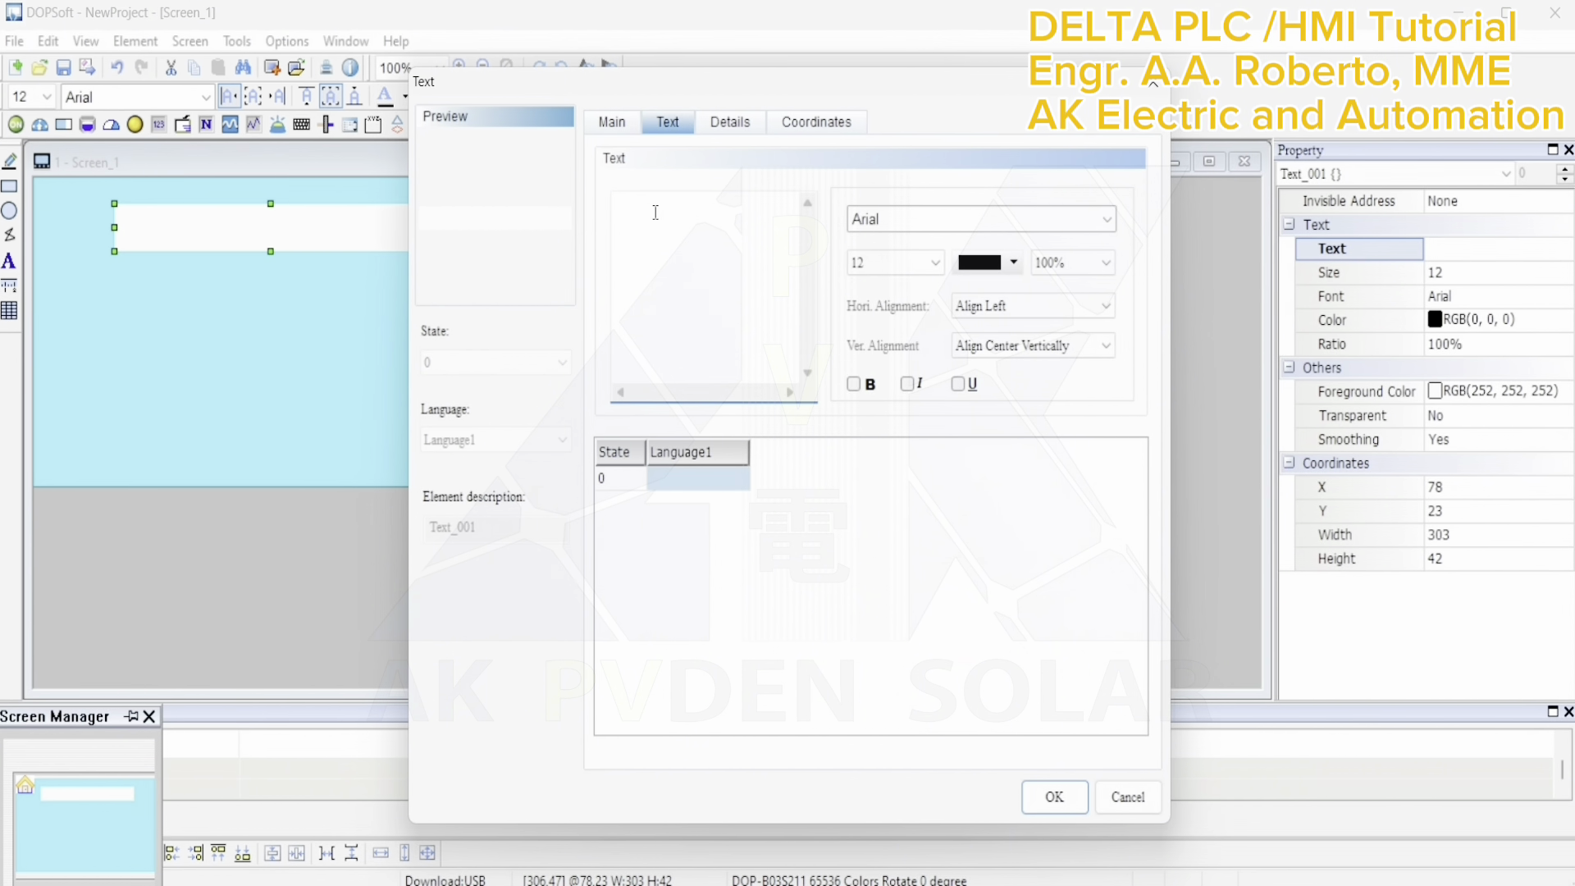
text(PLC TO HMI)
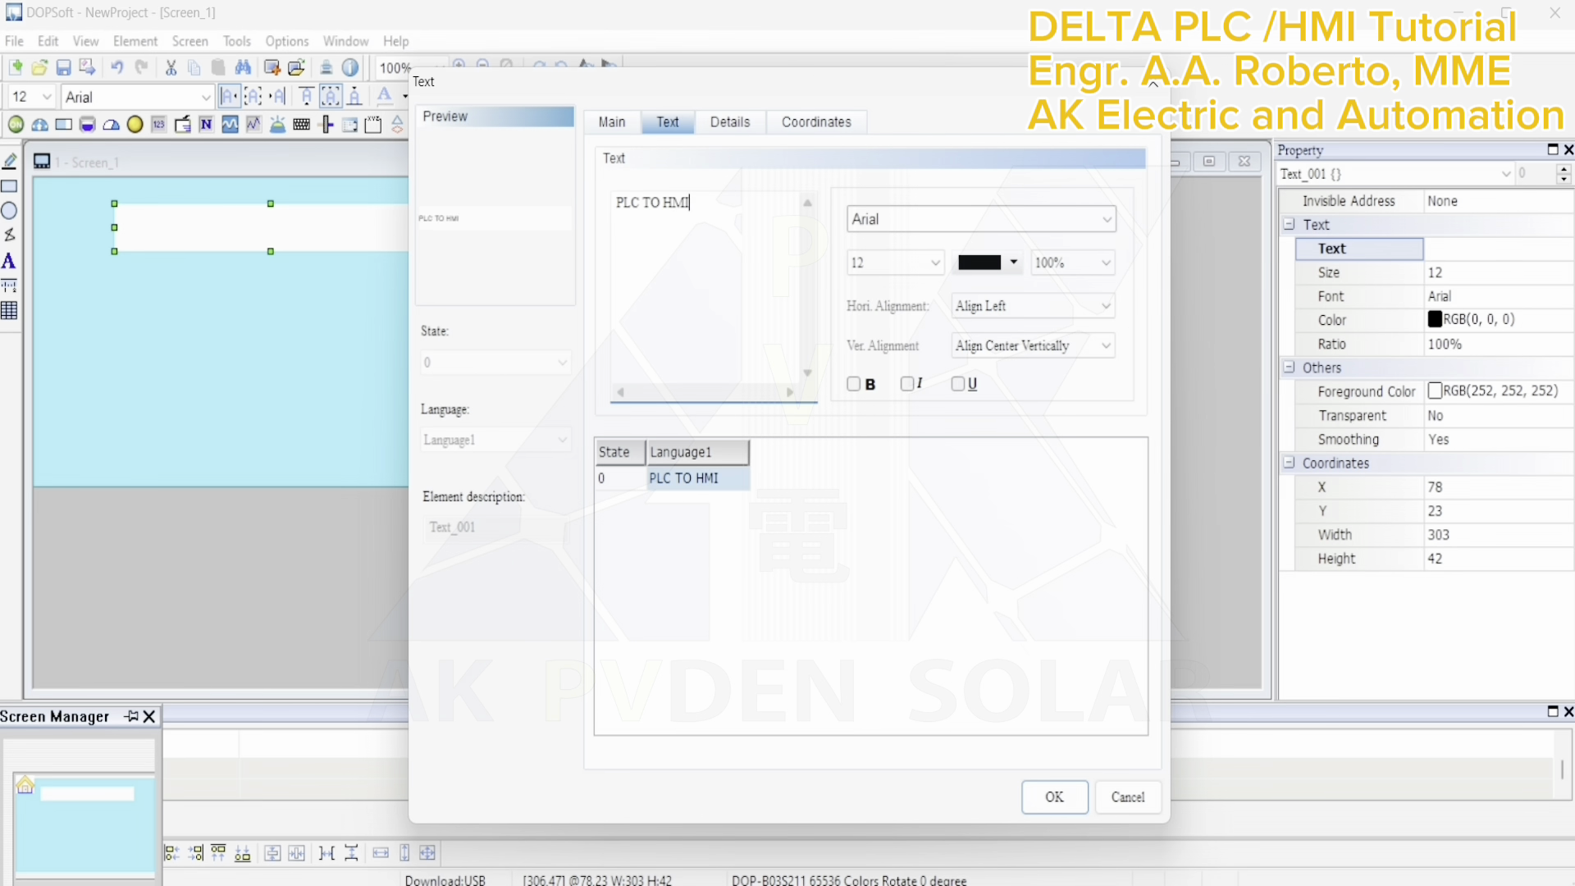
text( TESTING)
Centre the title text horizontally and set its font colour to dark blue, RGB(0, 0, 160)
click(936, 264)
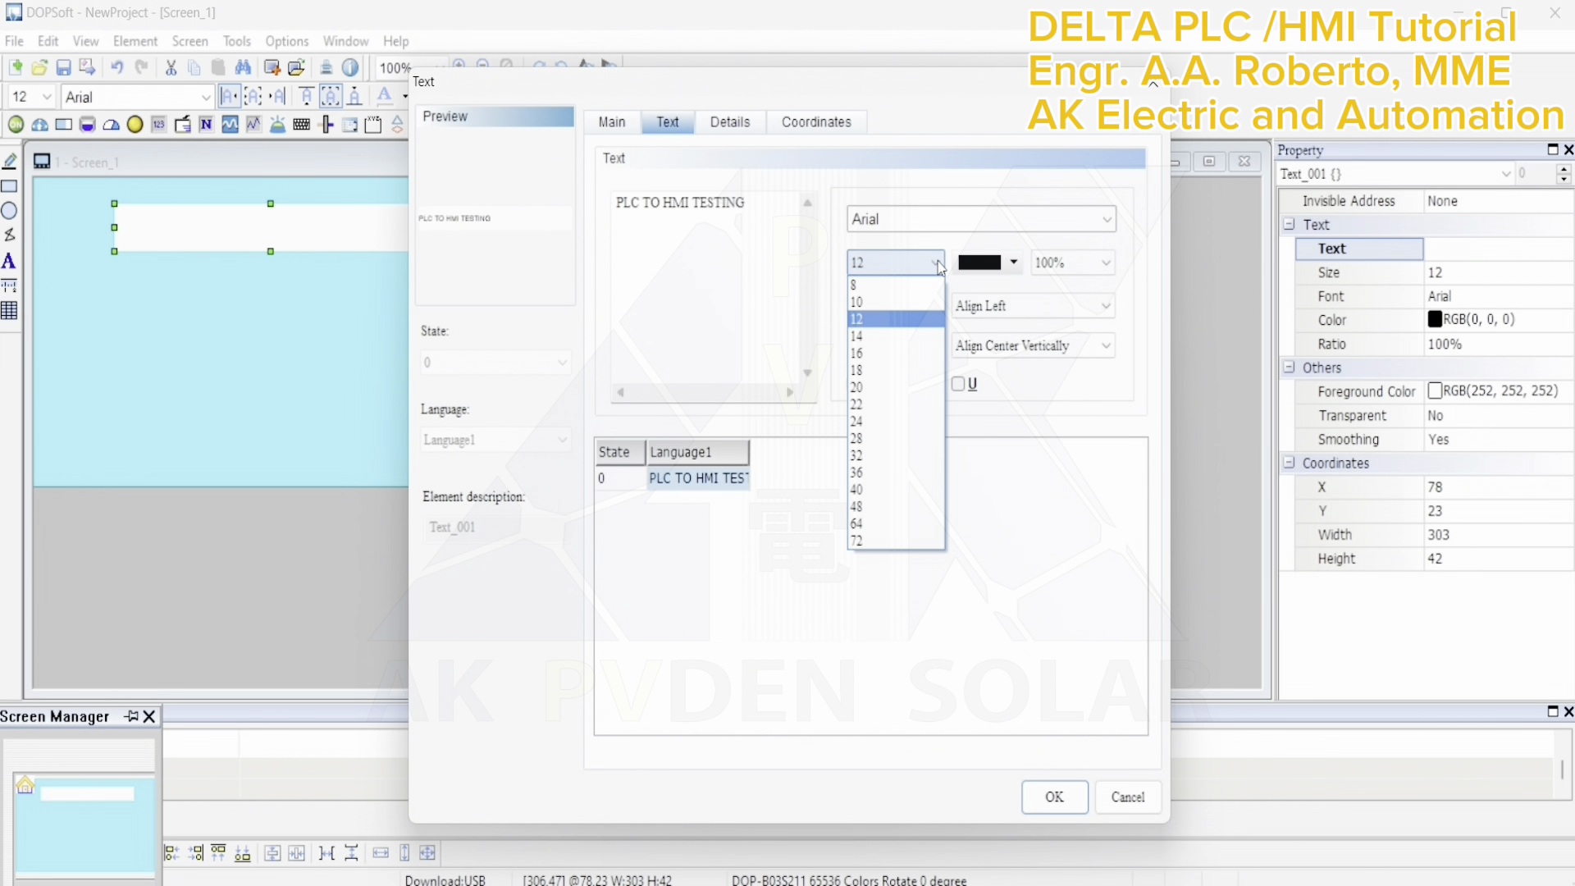
click(940, 264)
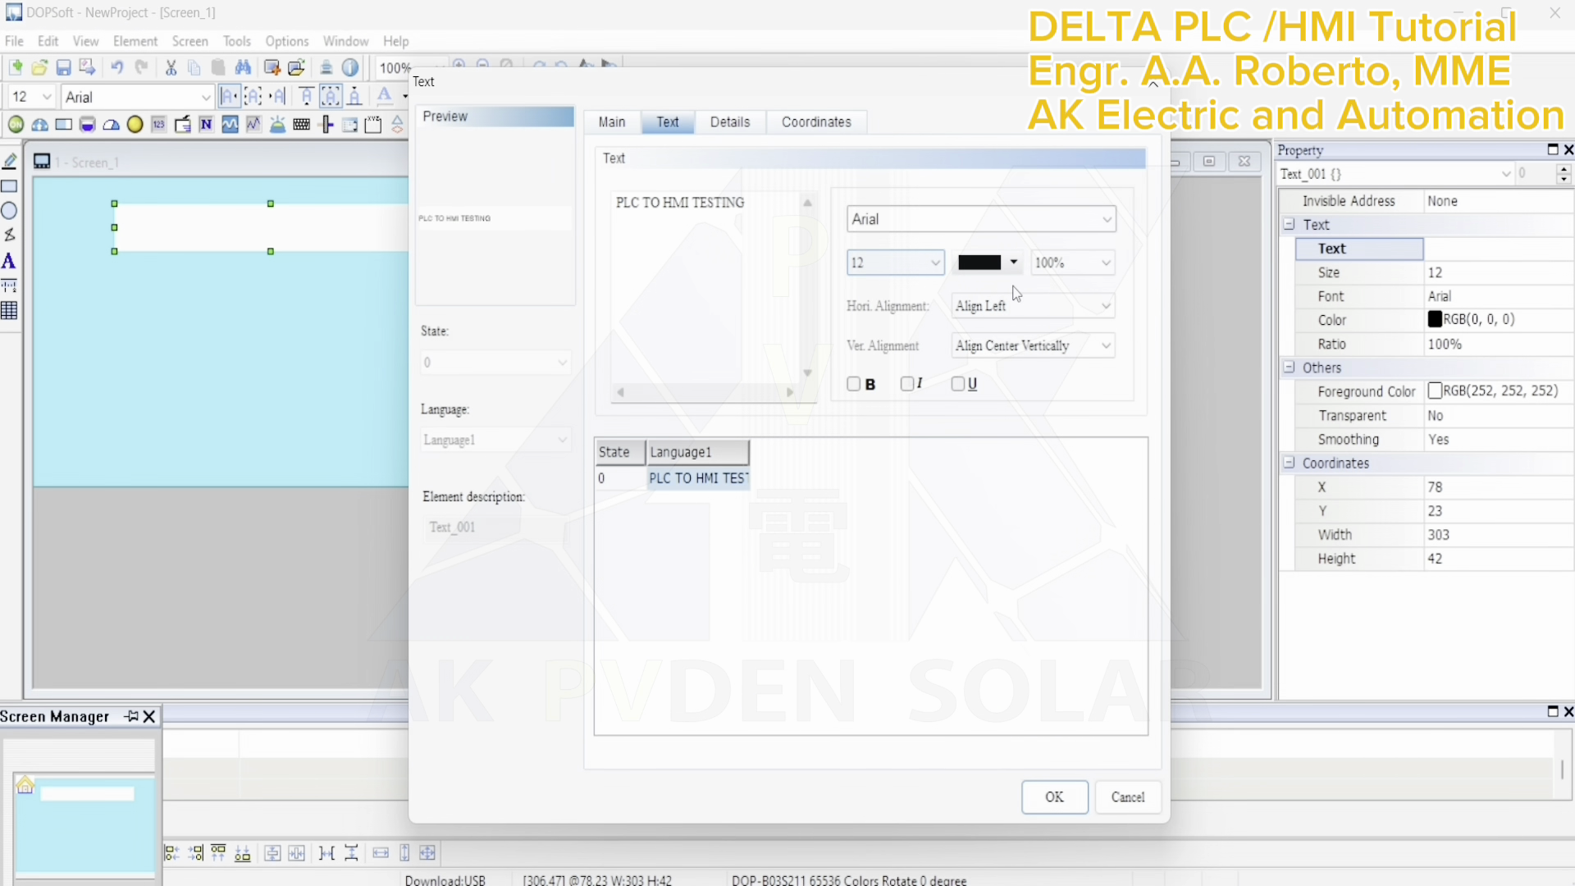
click(1092, 306)
click(1042, 352)
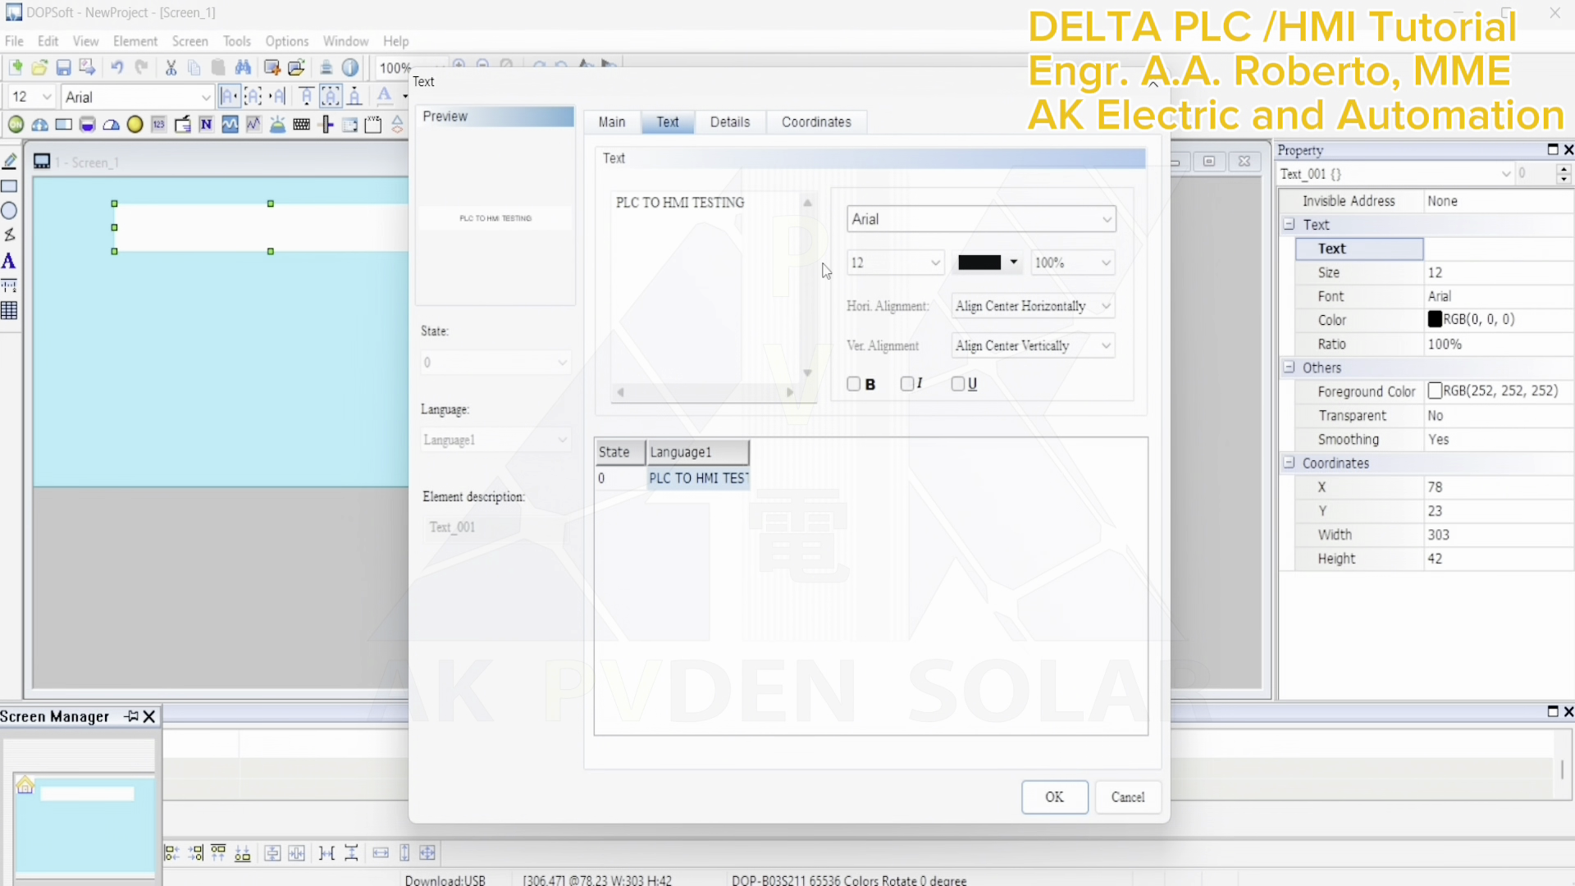
click(1011, 264)
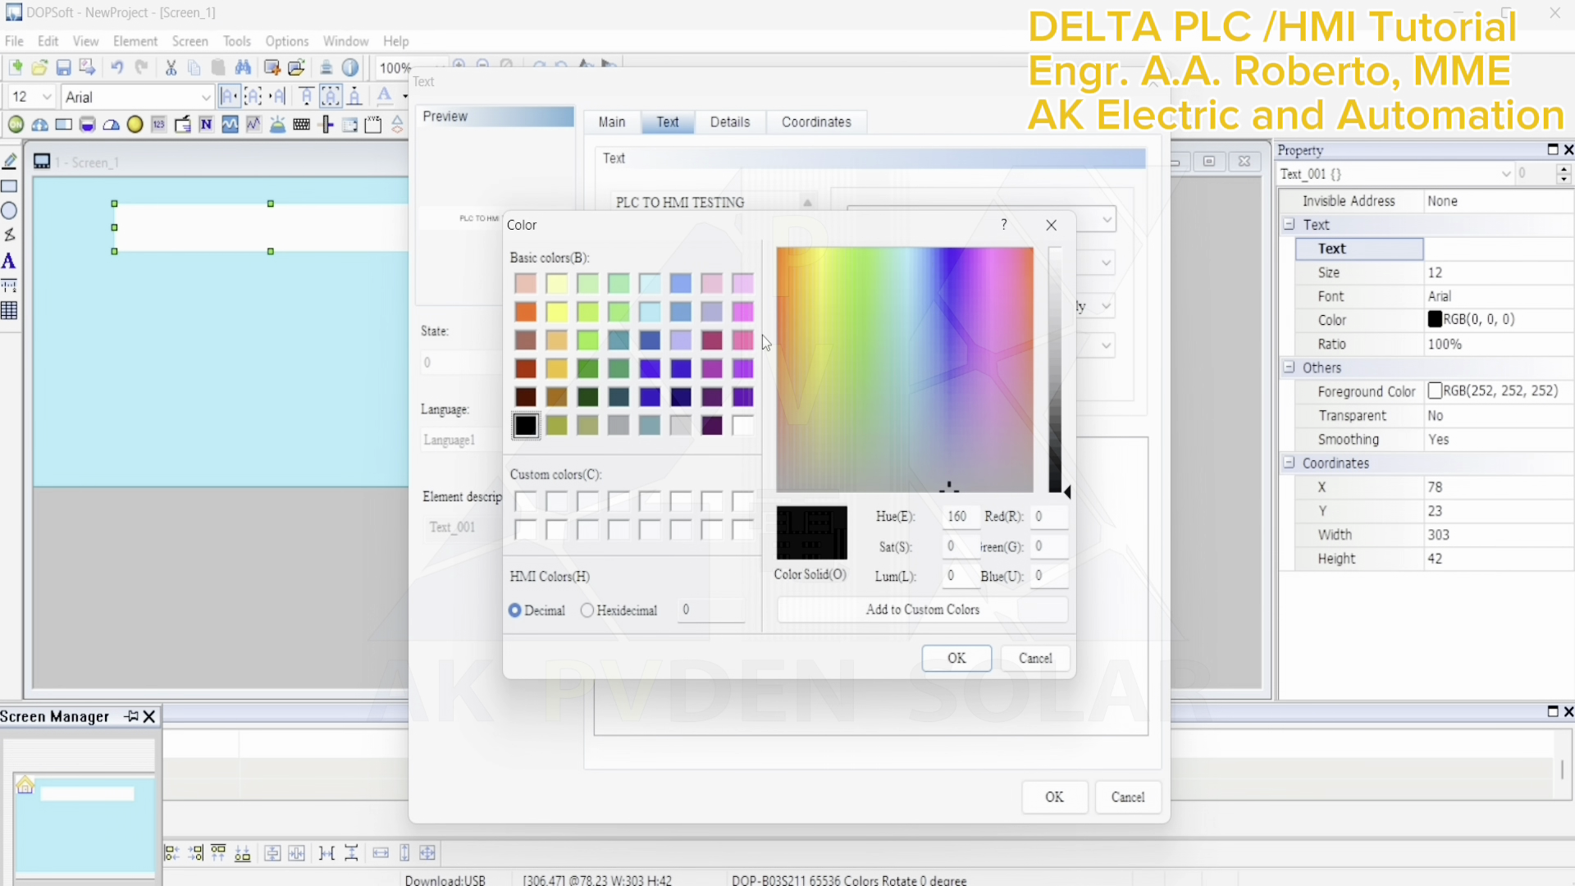
click(681, 369)
click(957, 657)
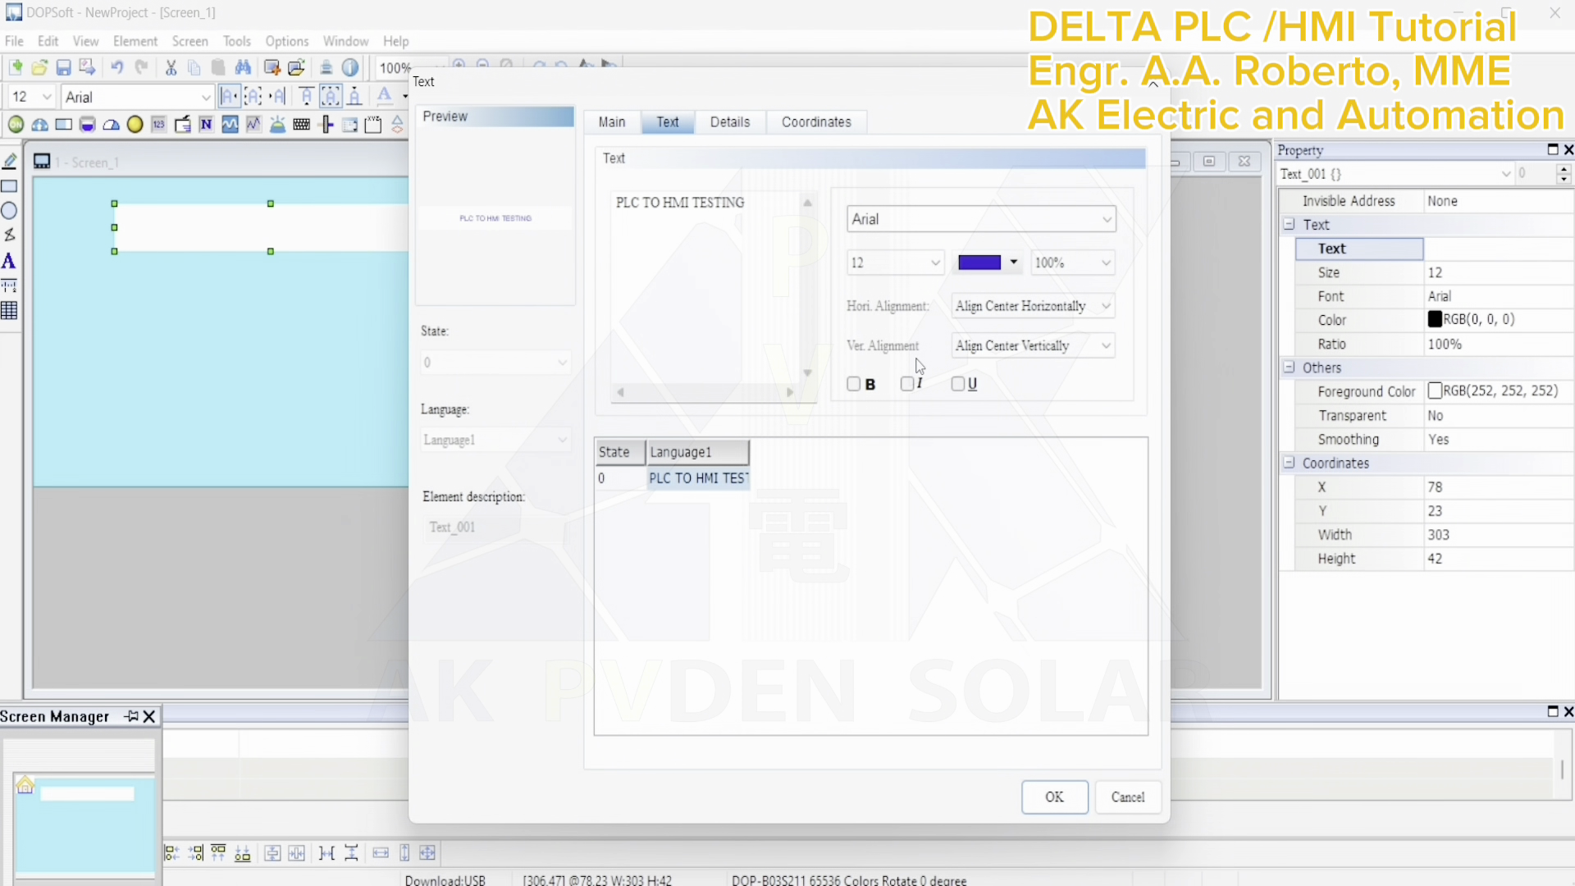
Make the title element transparent and set its smoothing to No
click(615, 127)
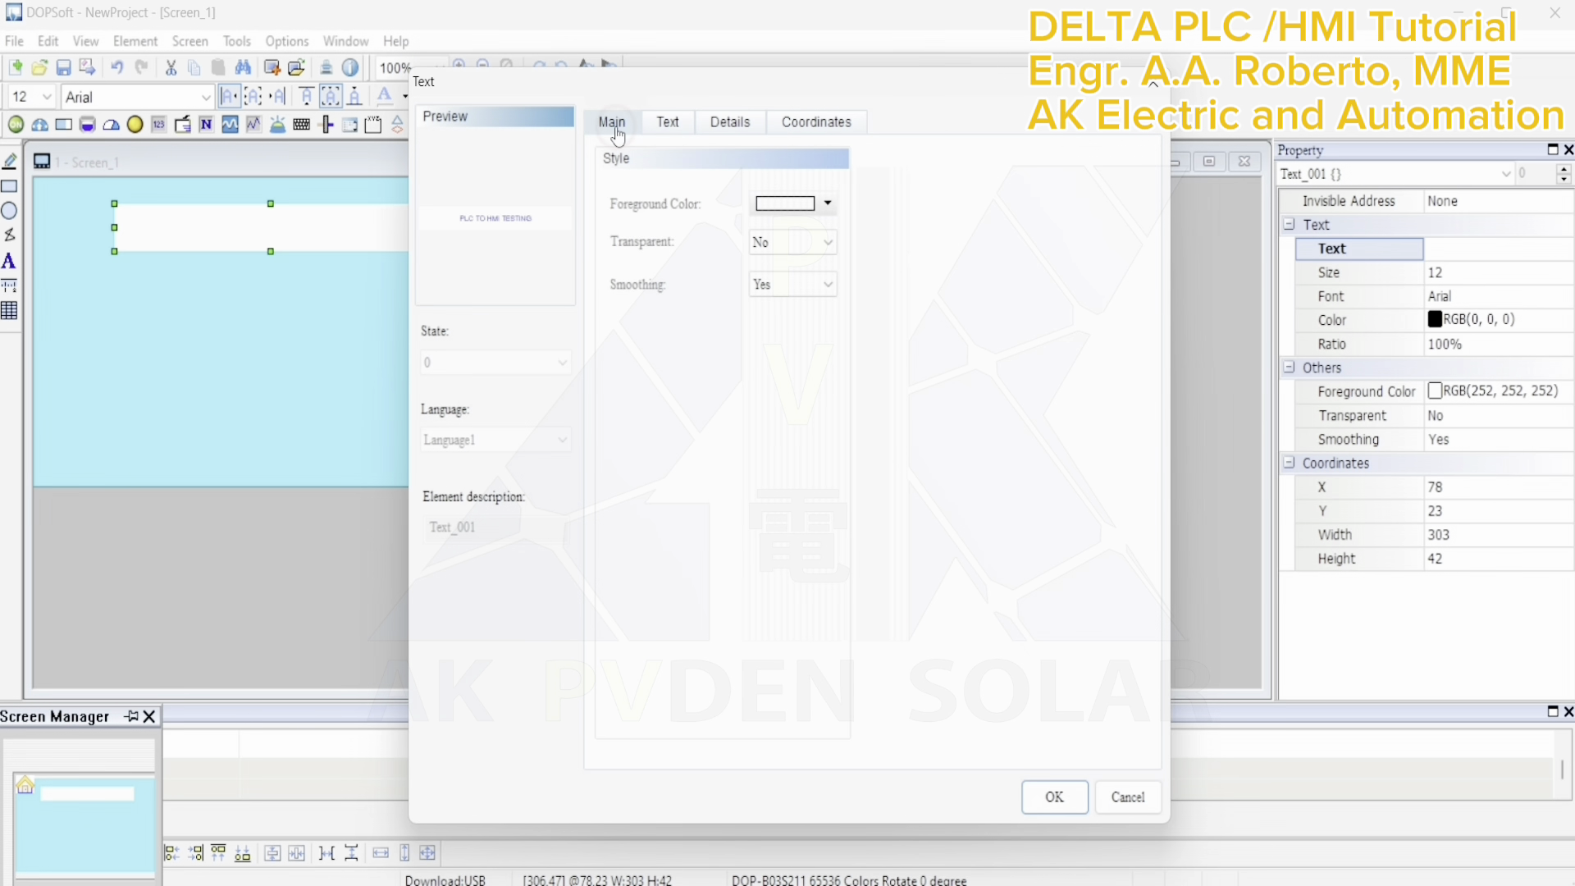
click(828, 243)
click(761, 260)
click(829, 284)
click(763, 301)
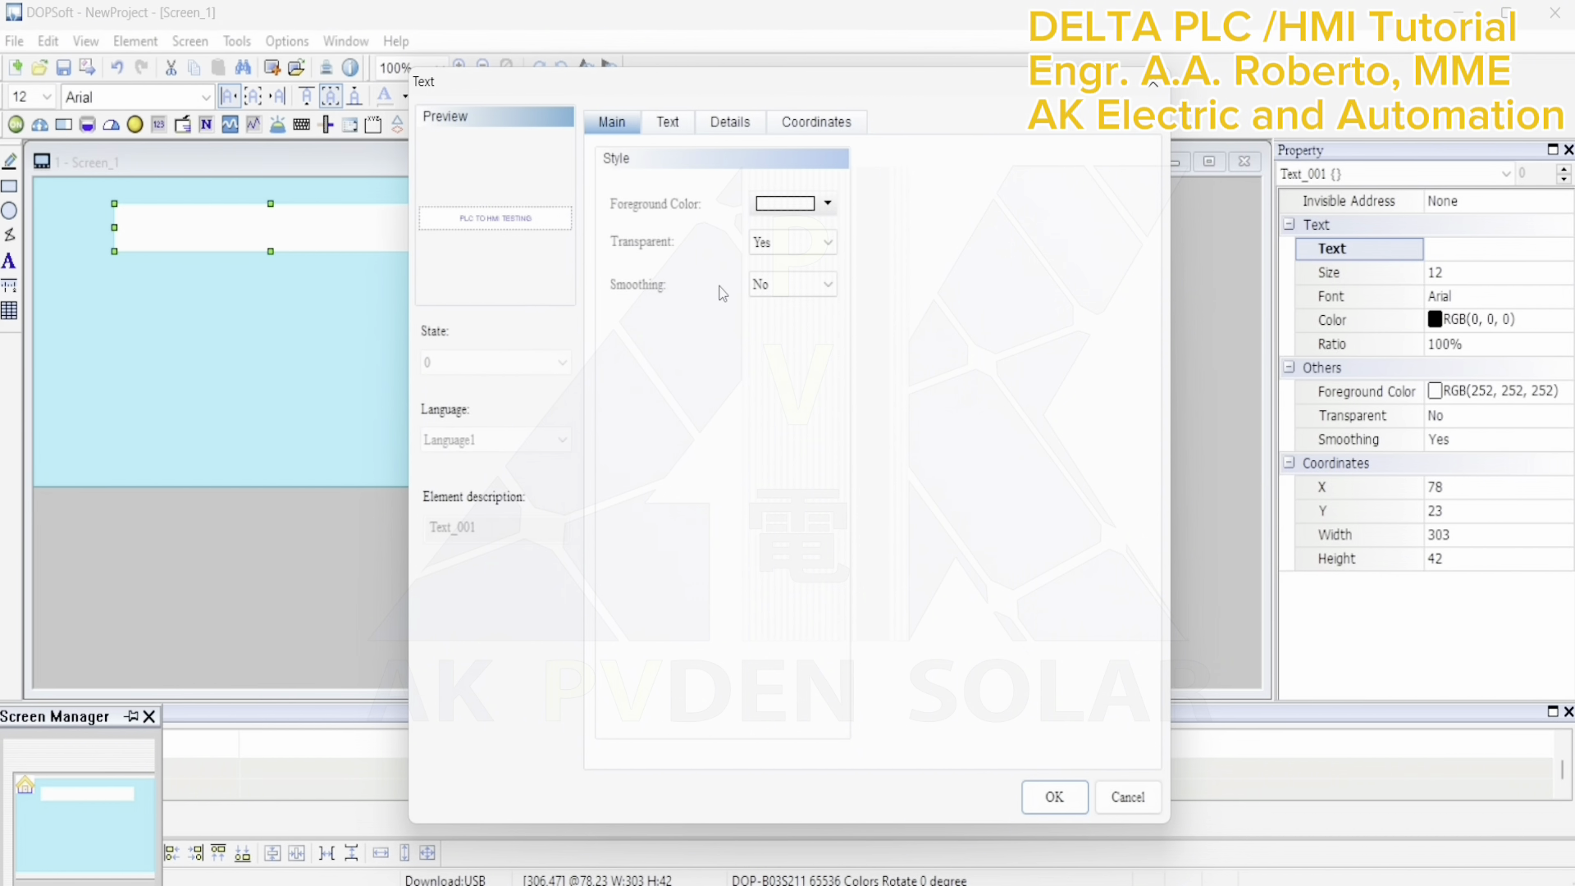
Set the title's font size to 18 and apply the text element's settings
click(671, 125)
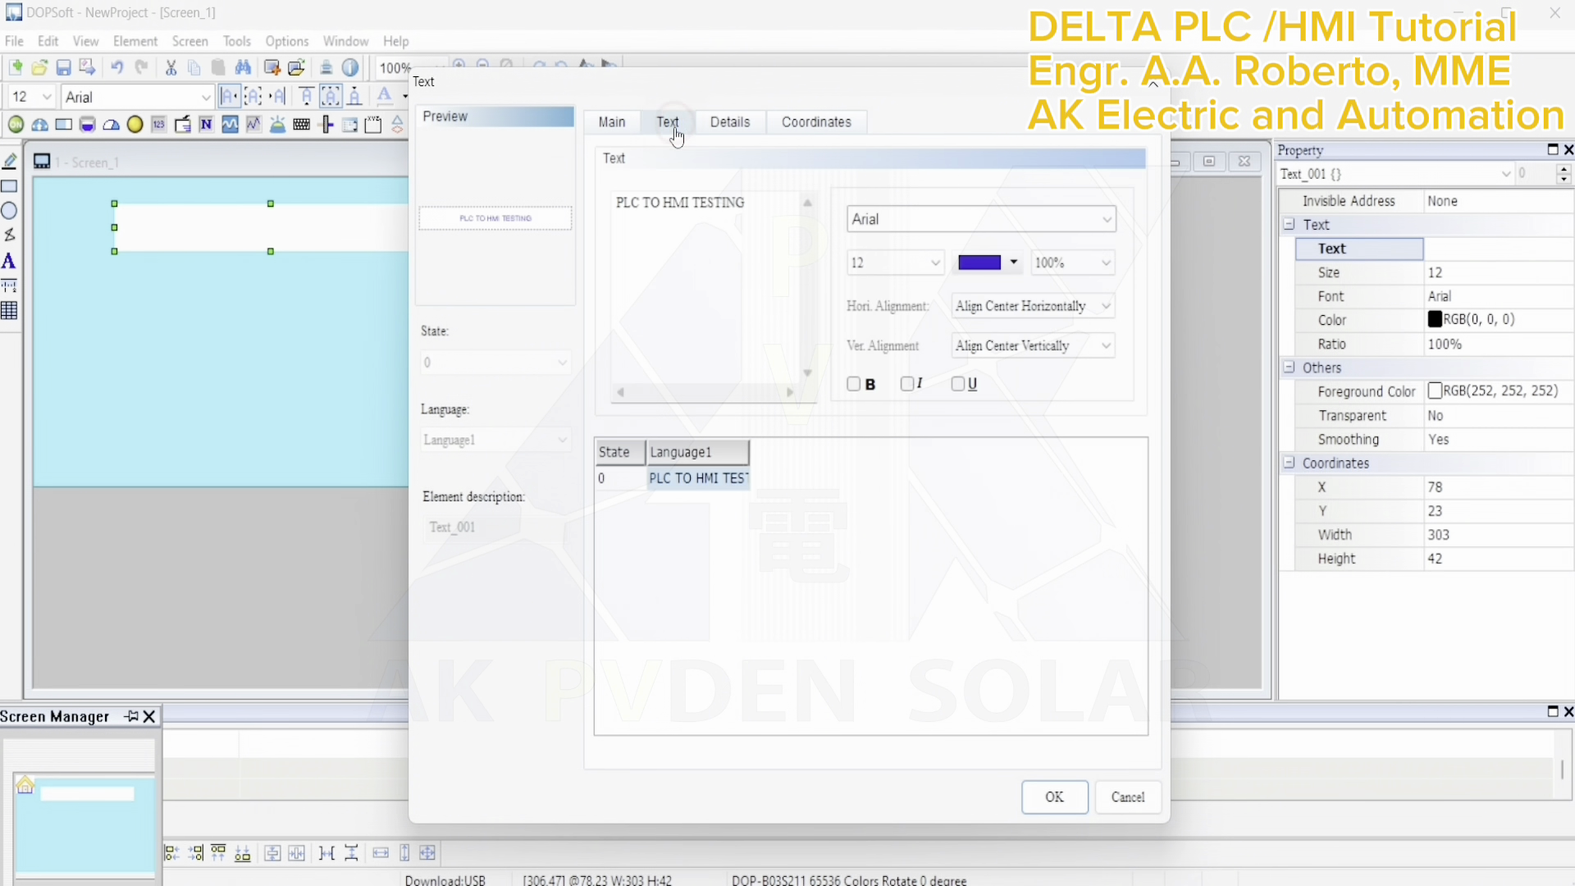
click(938, 269)
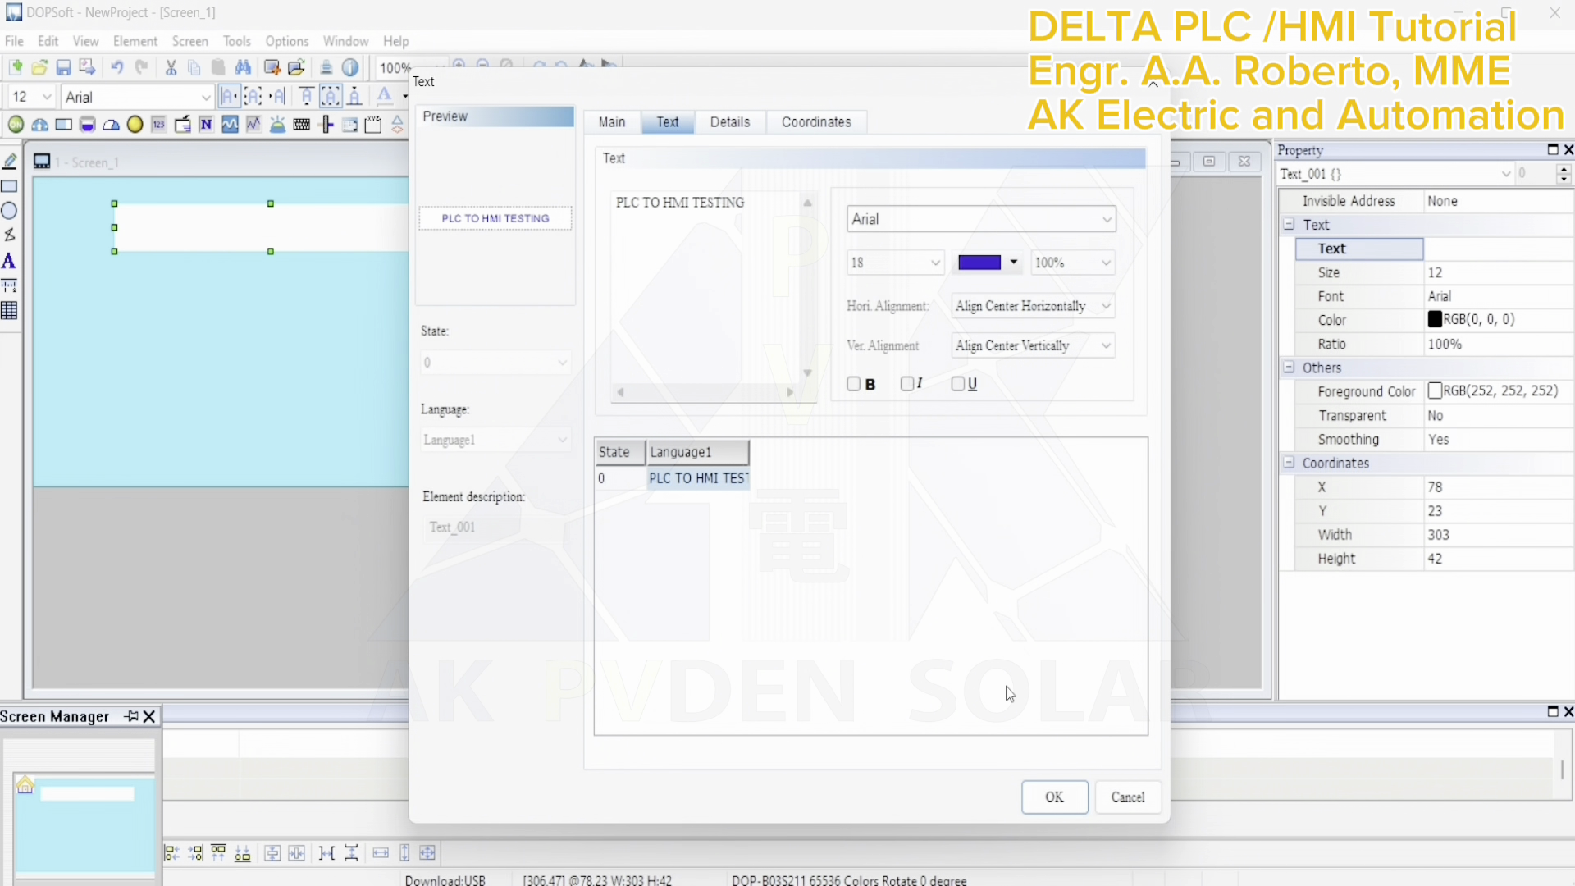
click(1055, 798)
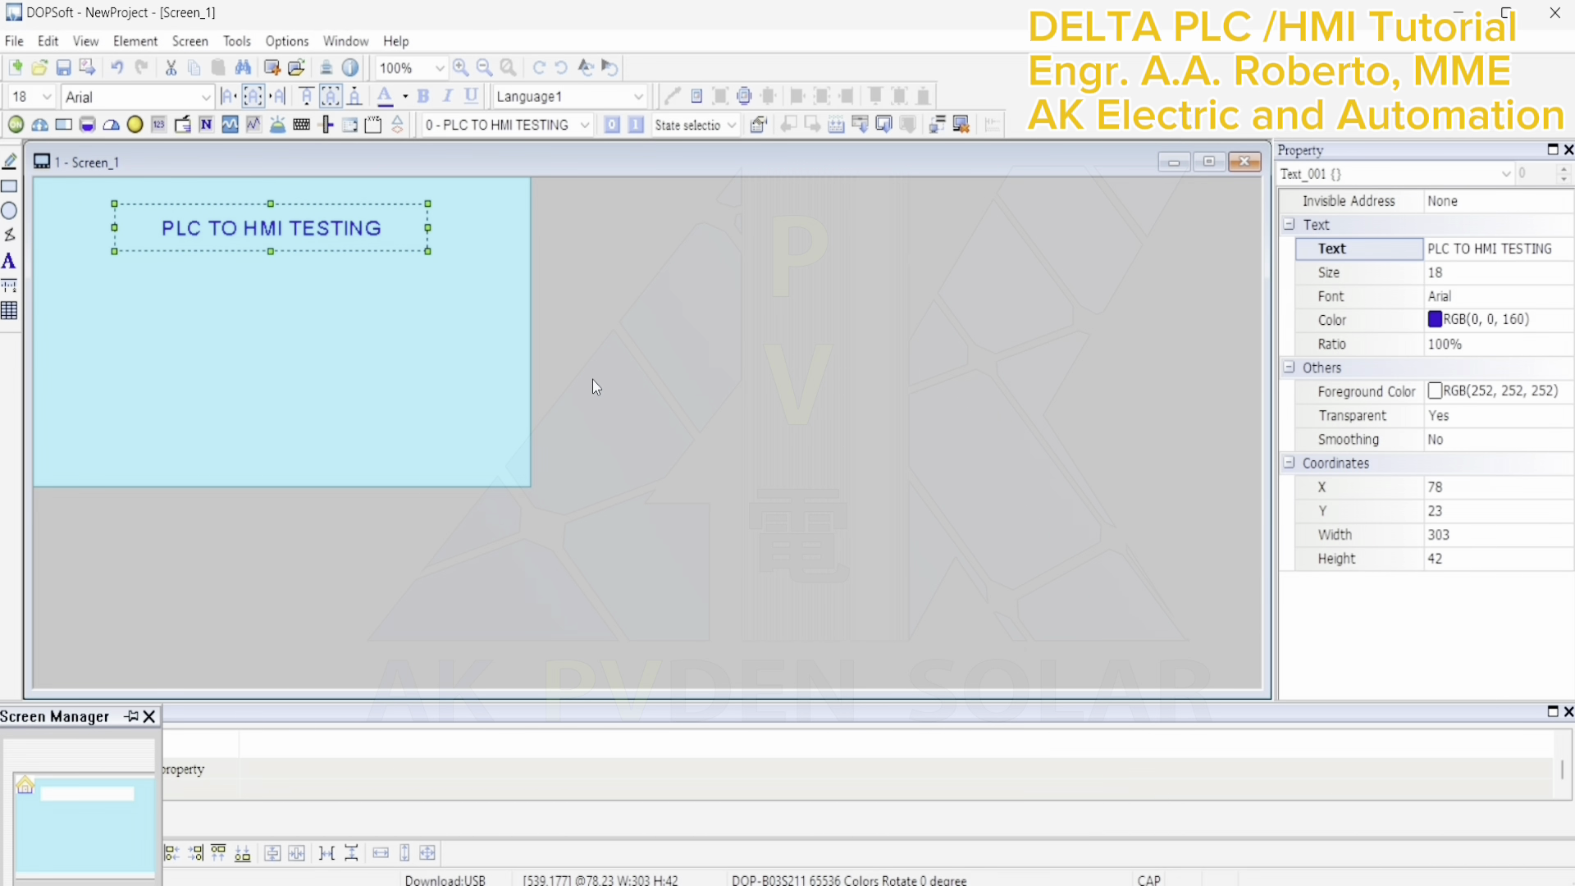
click(343, 320)
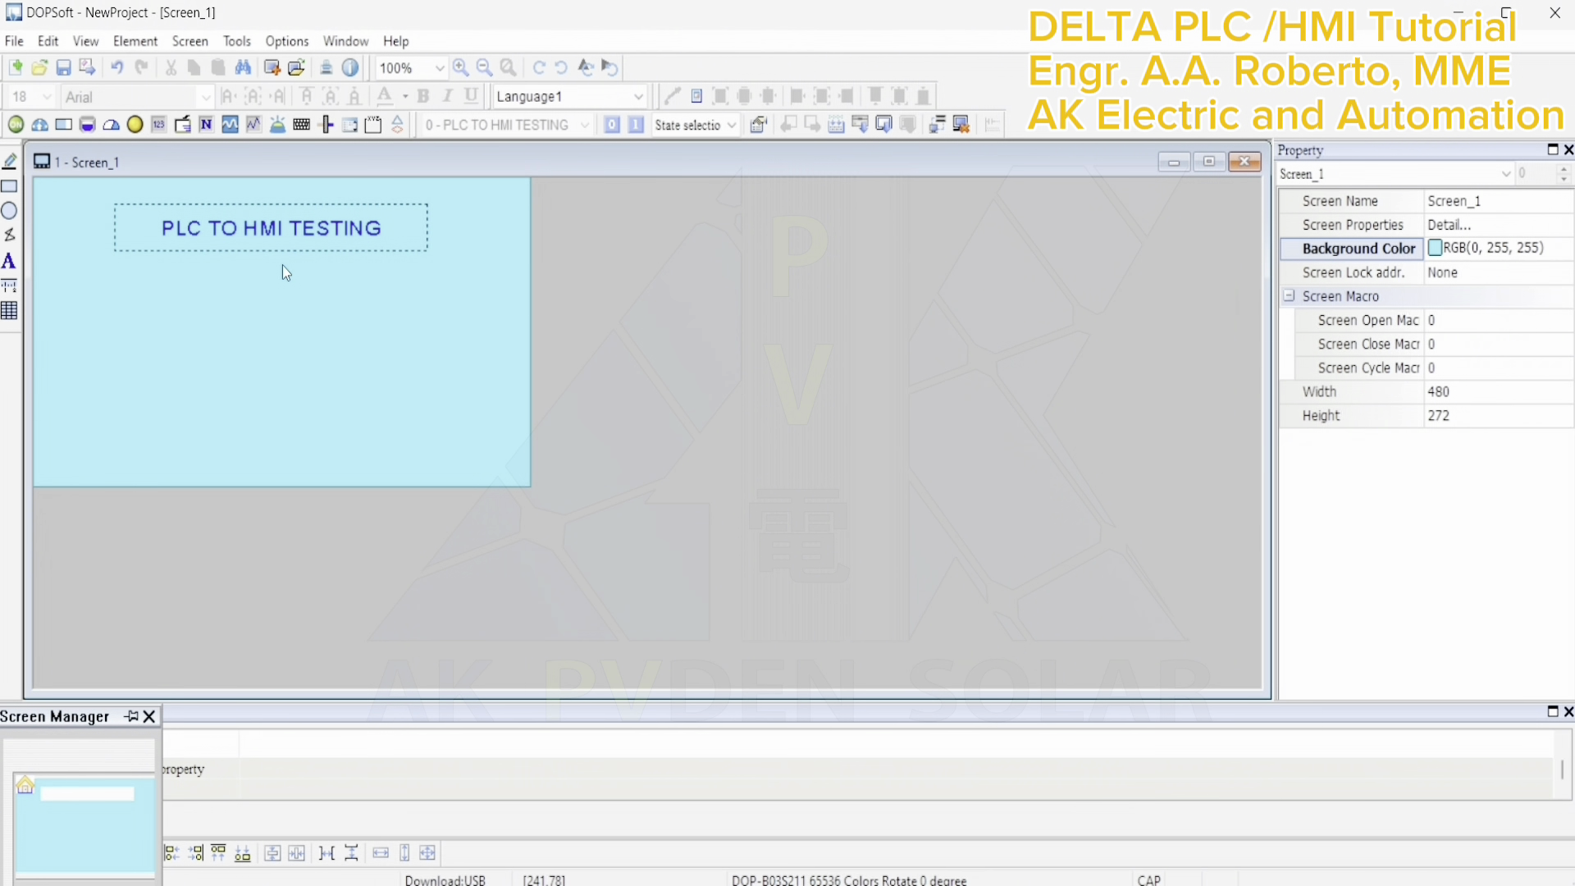
Draw a momentary button about 125 wide and 40 high below the title, near the screen's left side
click(122, 42)
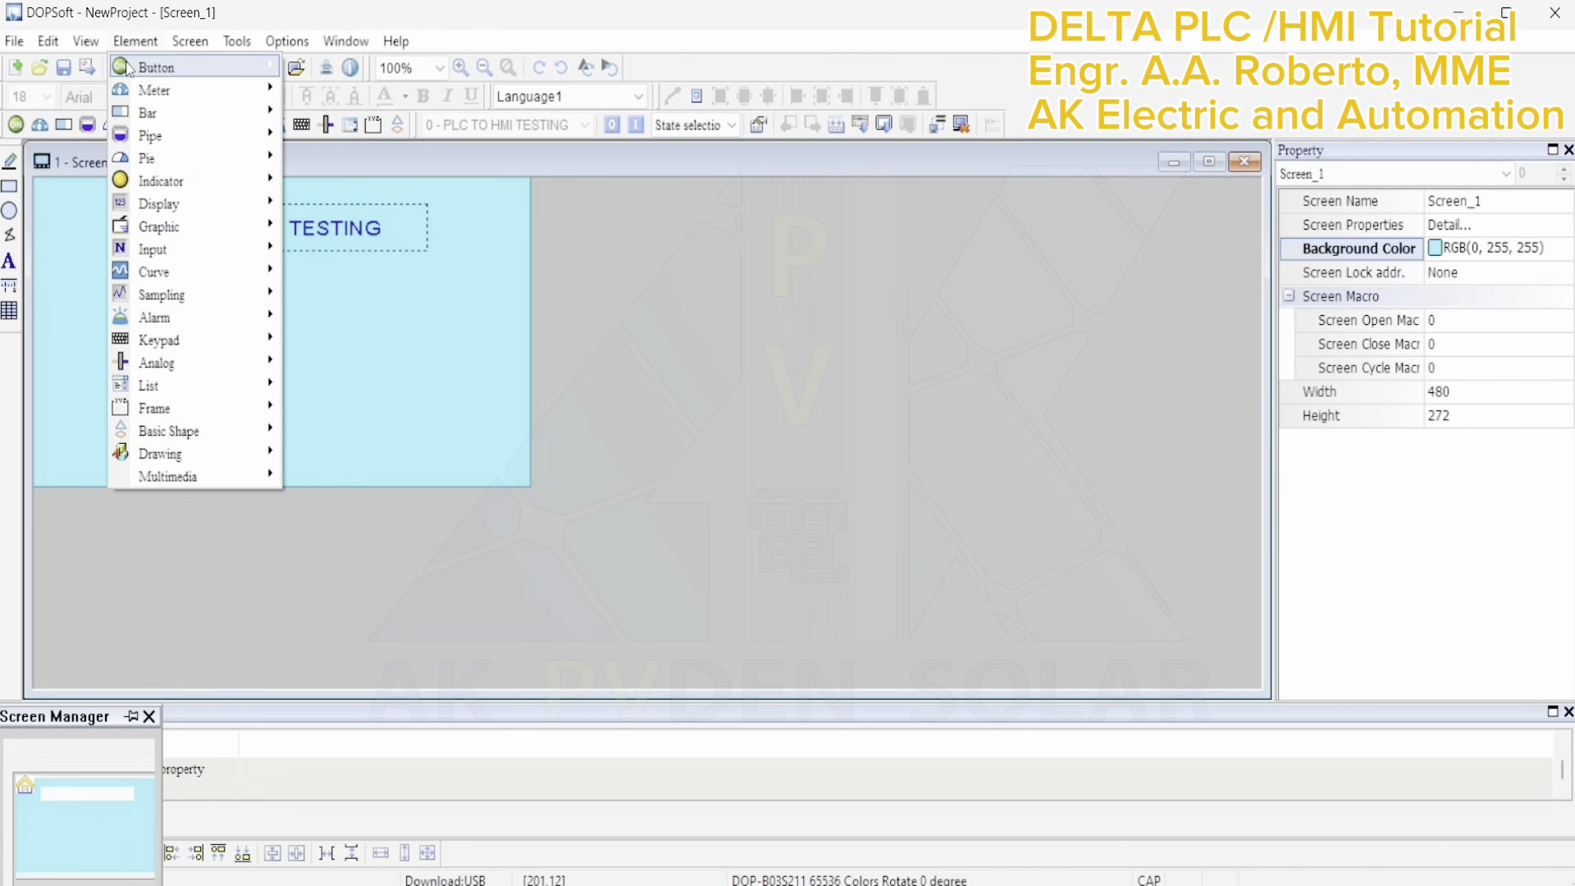
mouse_move(175, 71)
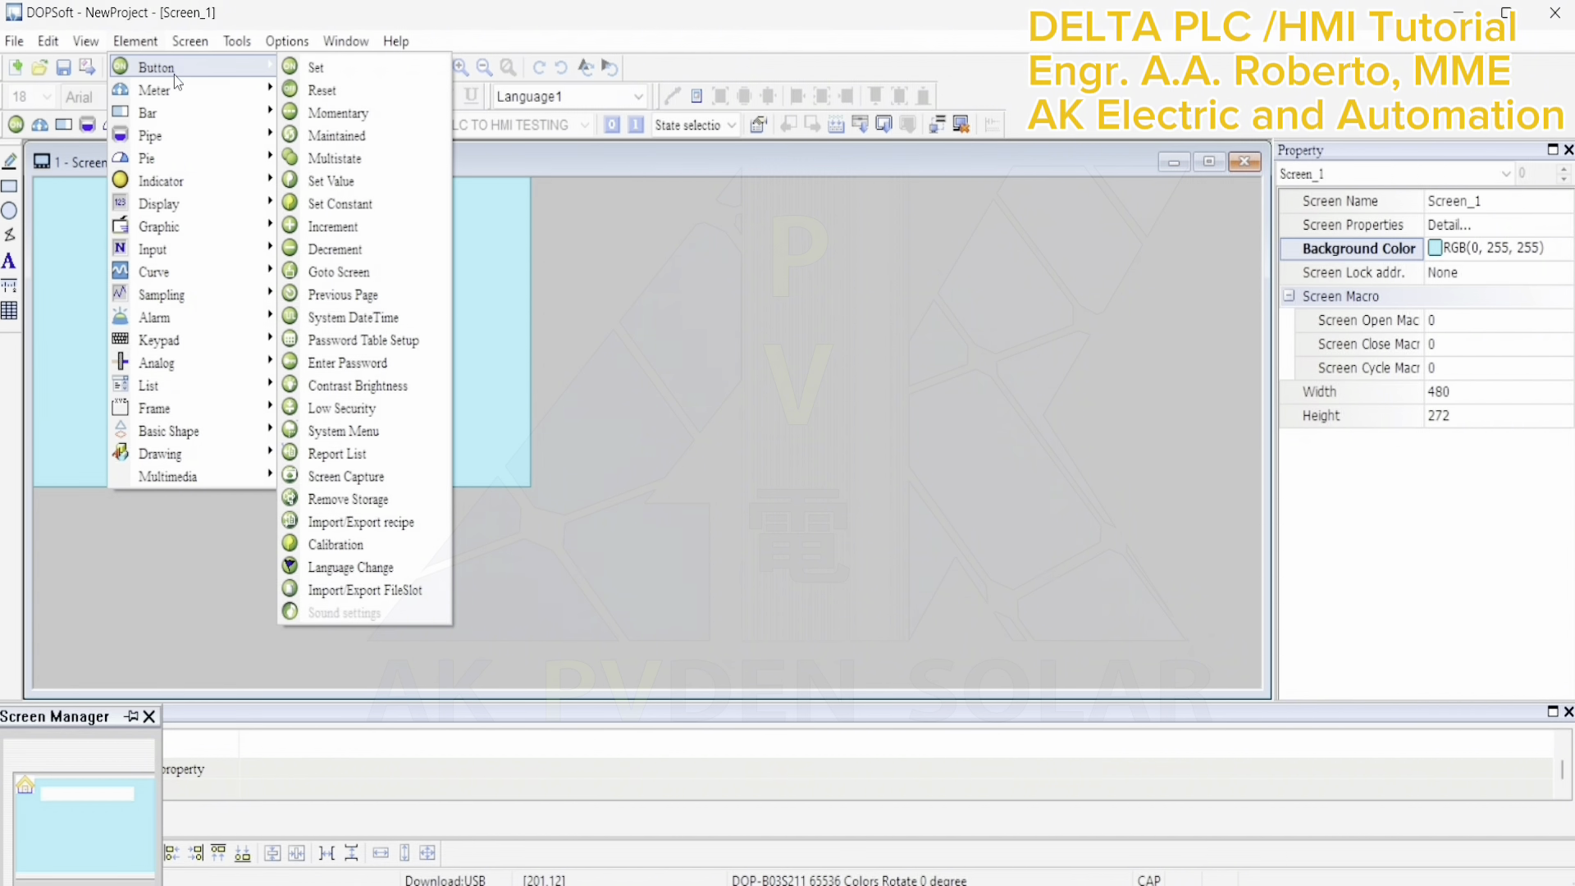
click(353, 113)
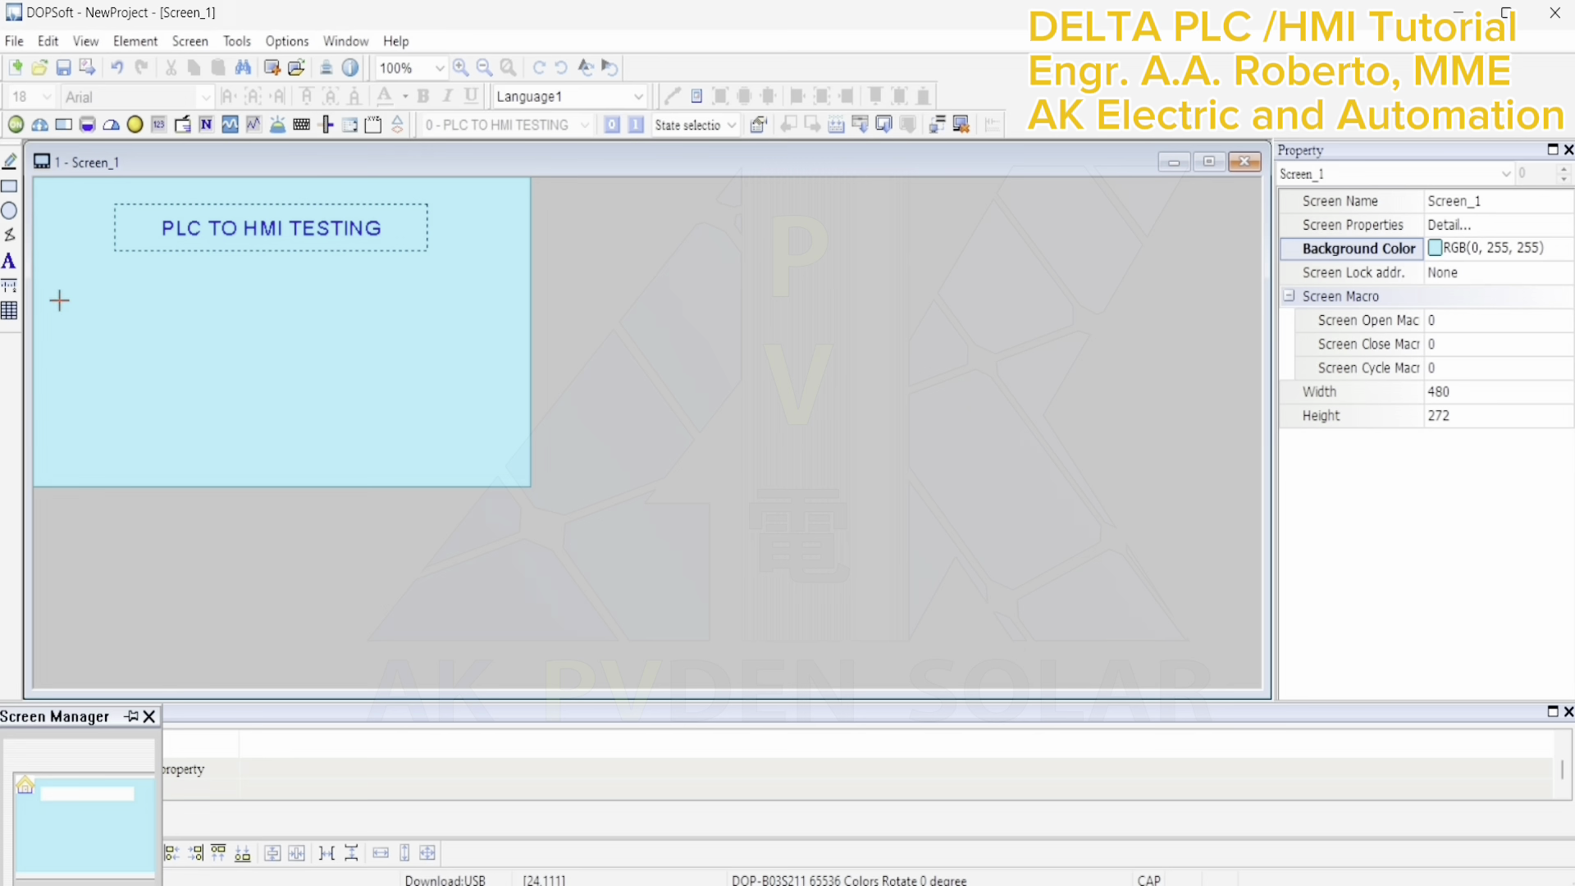
drag(72, 296, 200, 343)
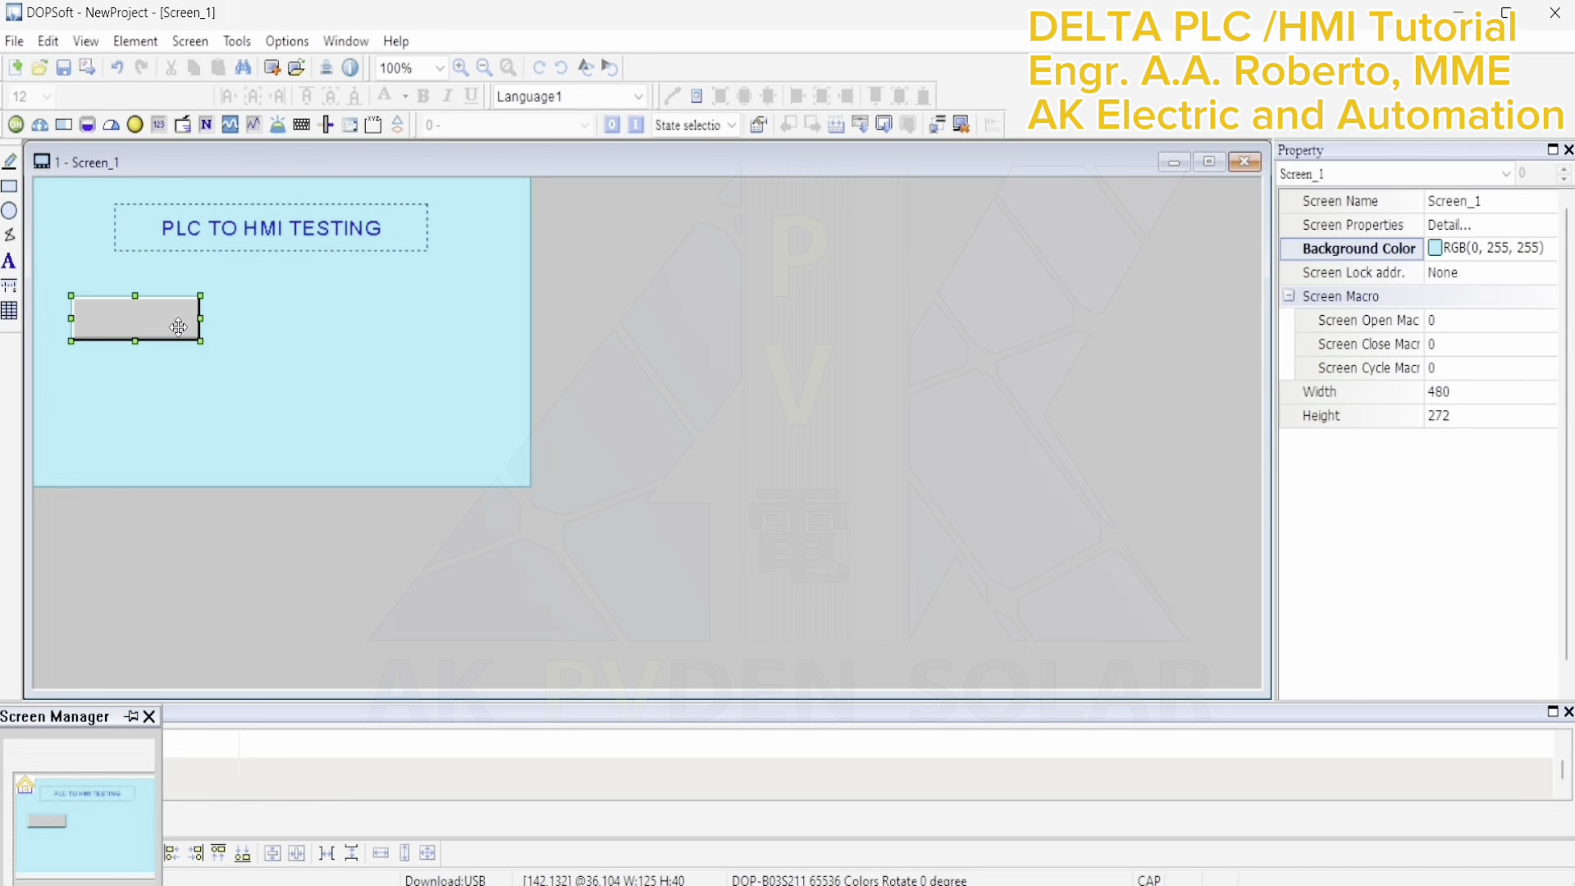
Assign PLC bit M0 on Link1 as the momentary button's write address
double_click(177, 324)
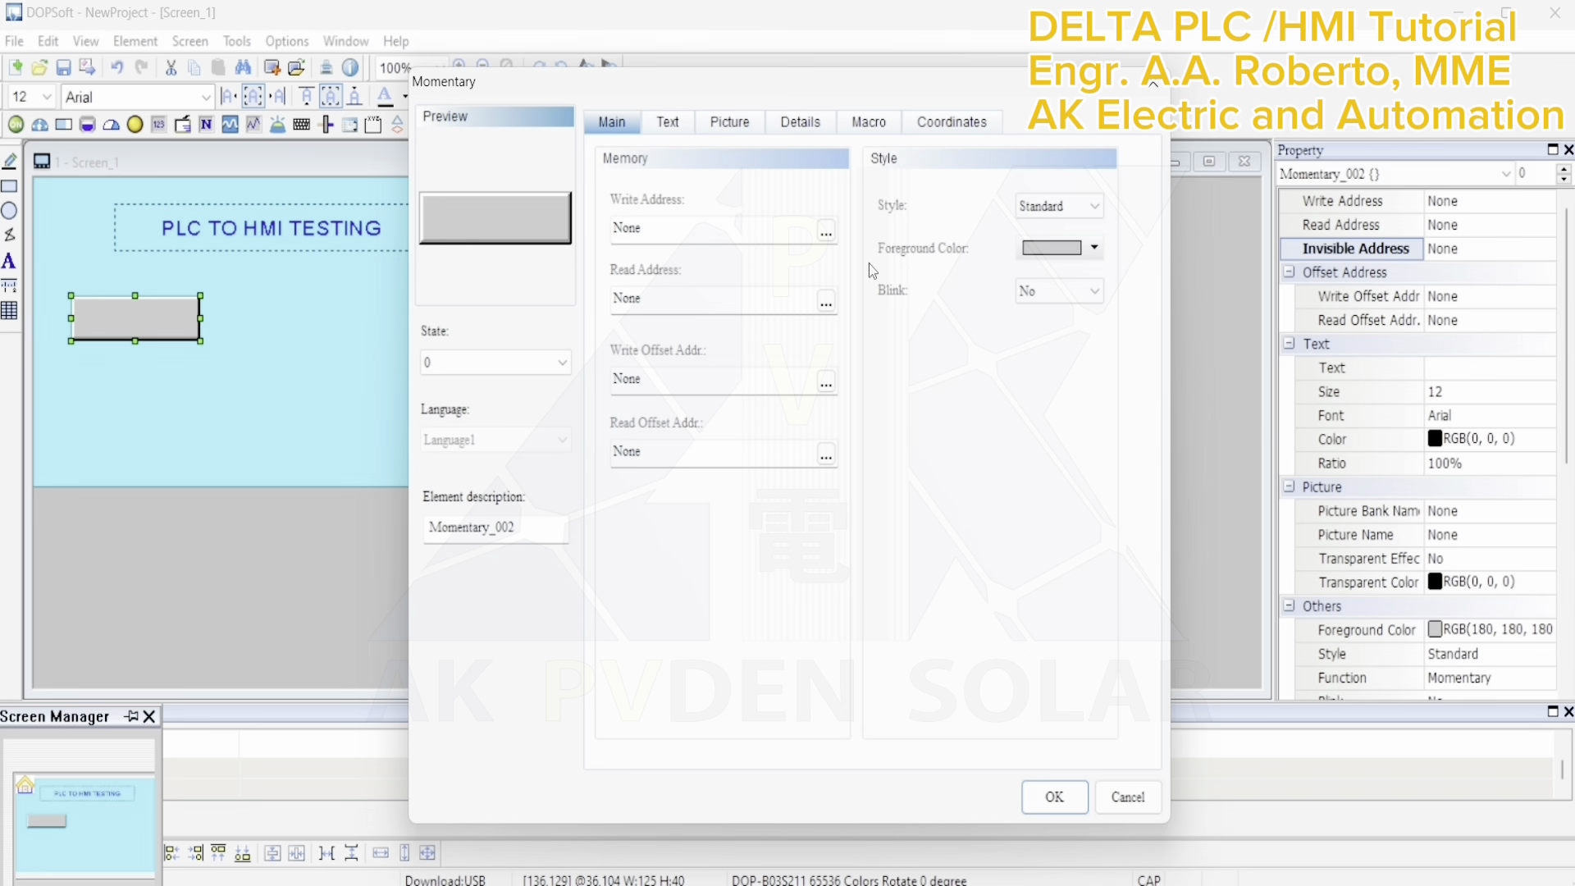
click(827, 233)
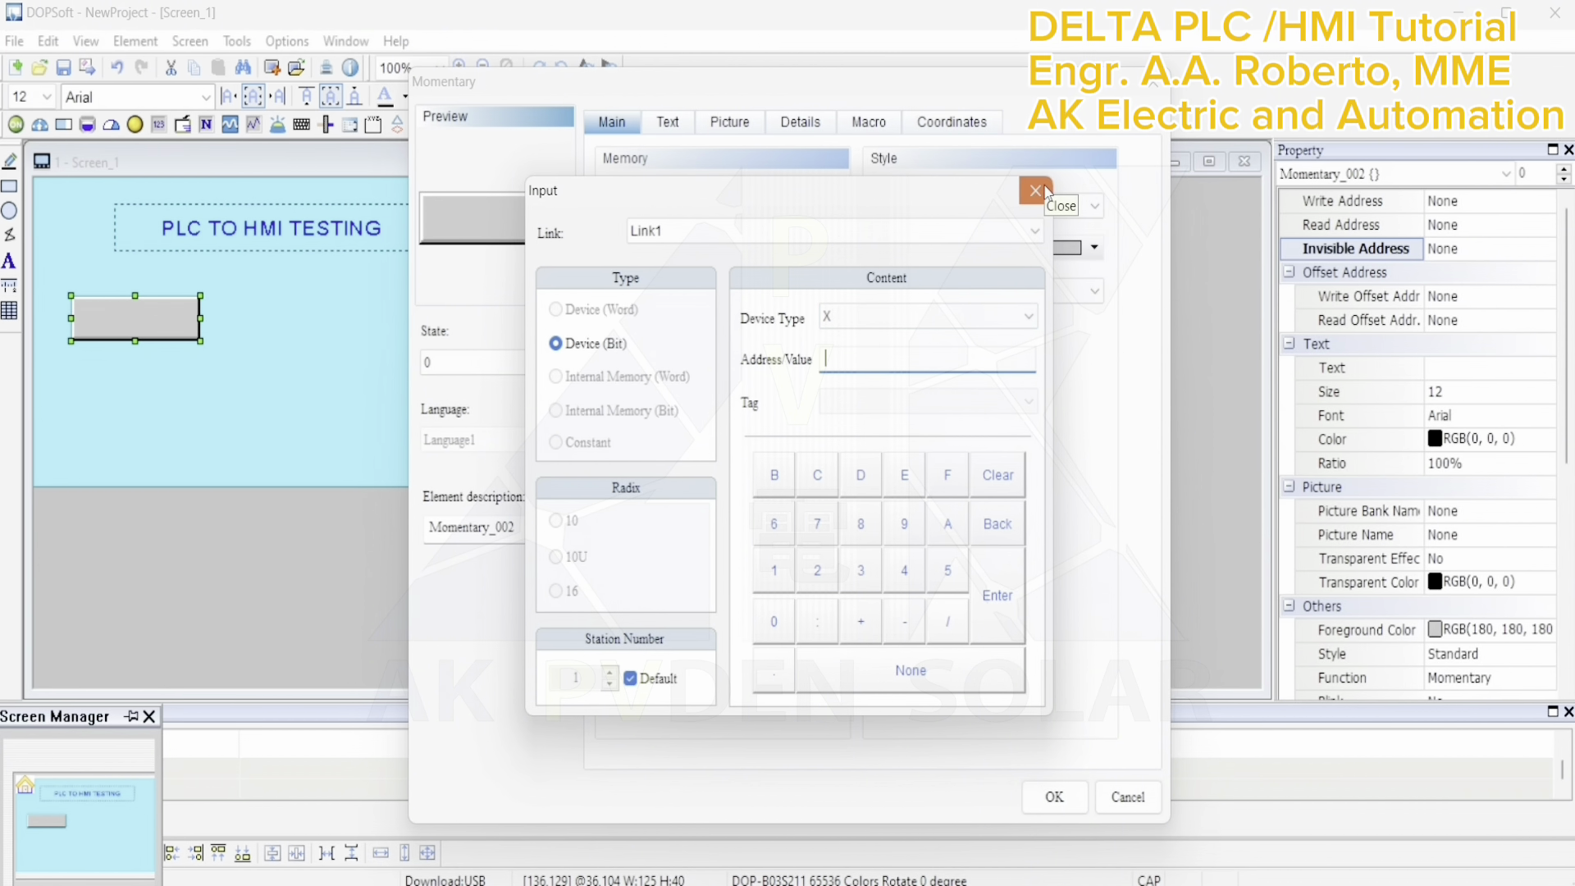
click(988, 317)
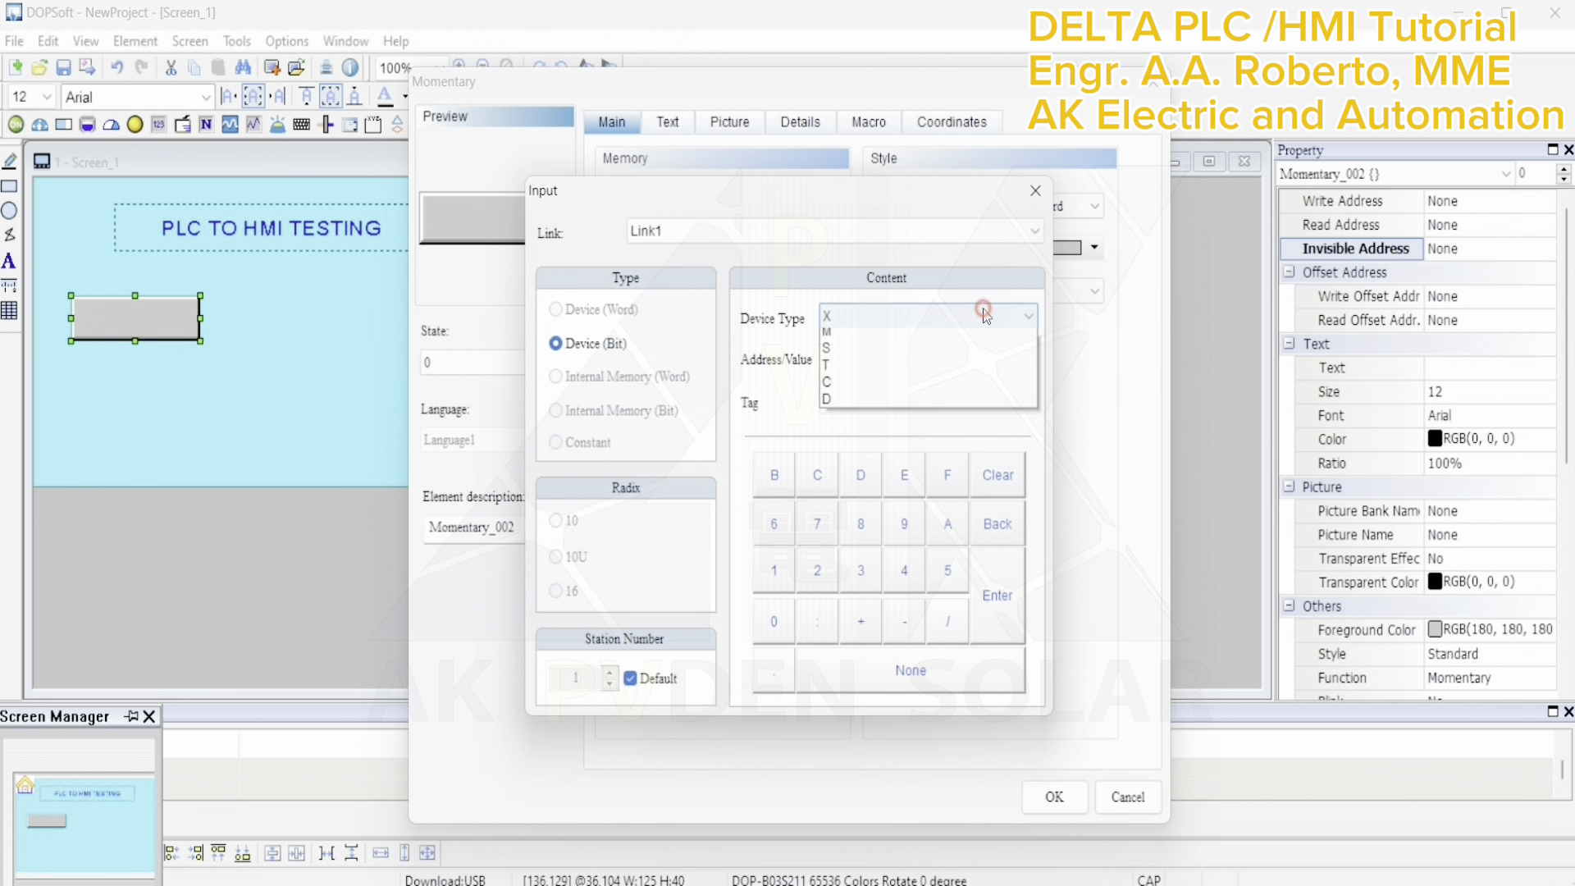
click(909, 377)
click(774, 621)
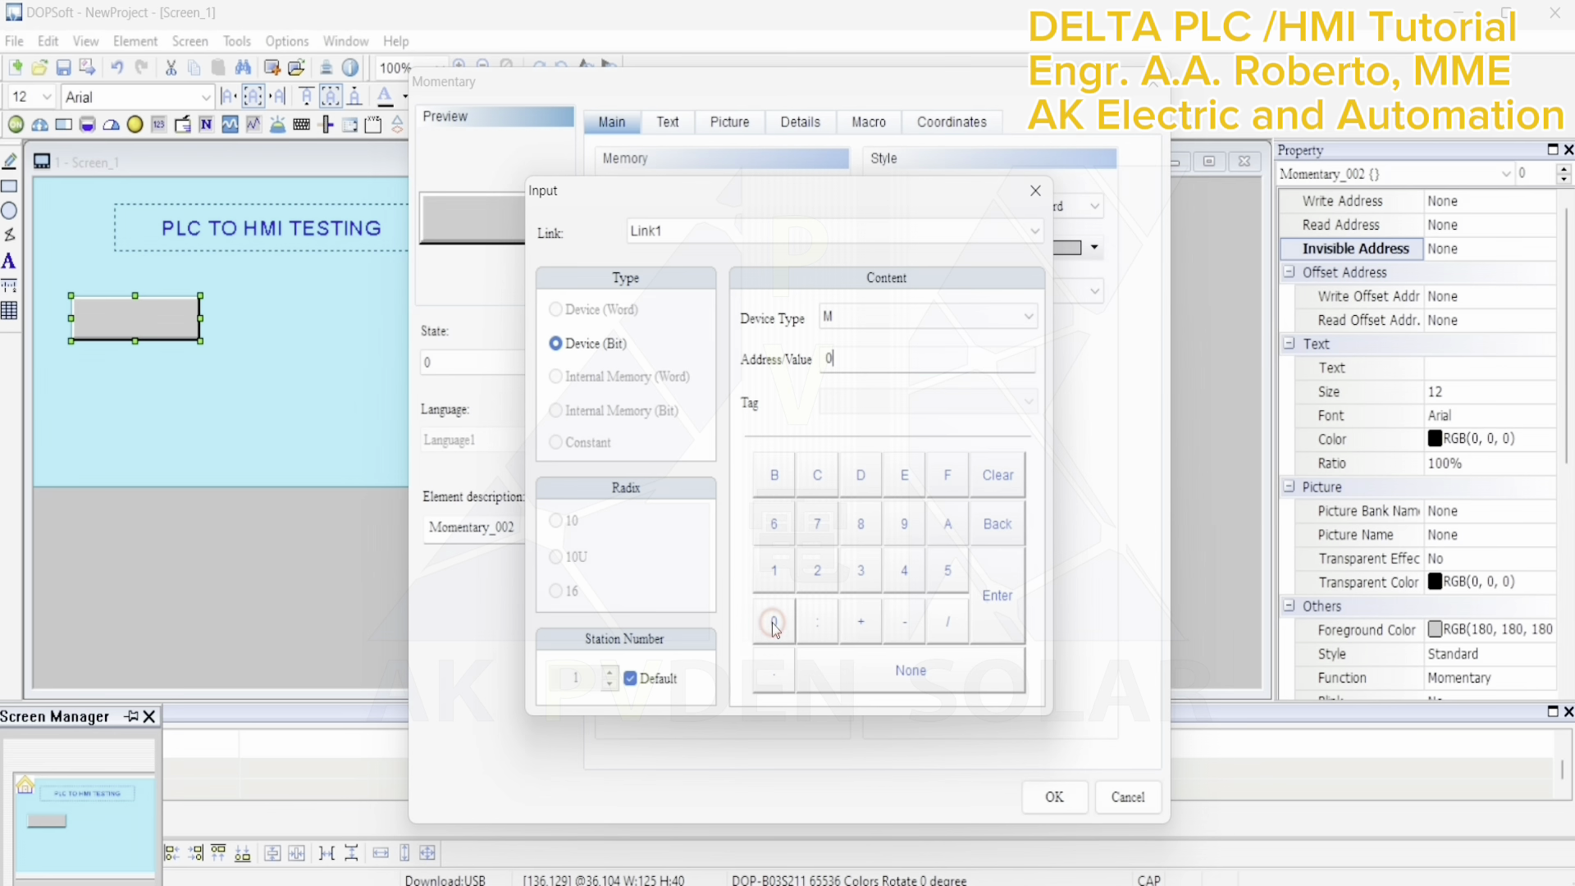
click(998, 597)
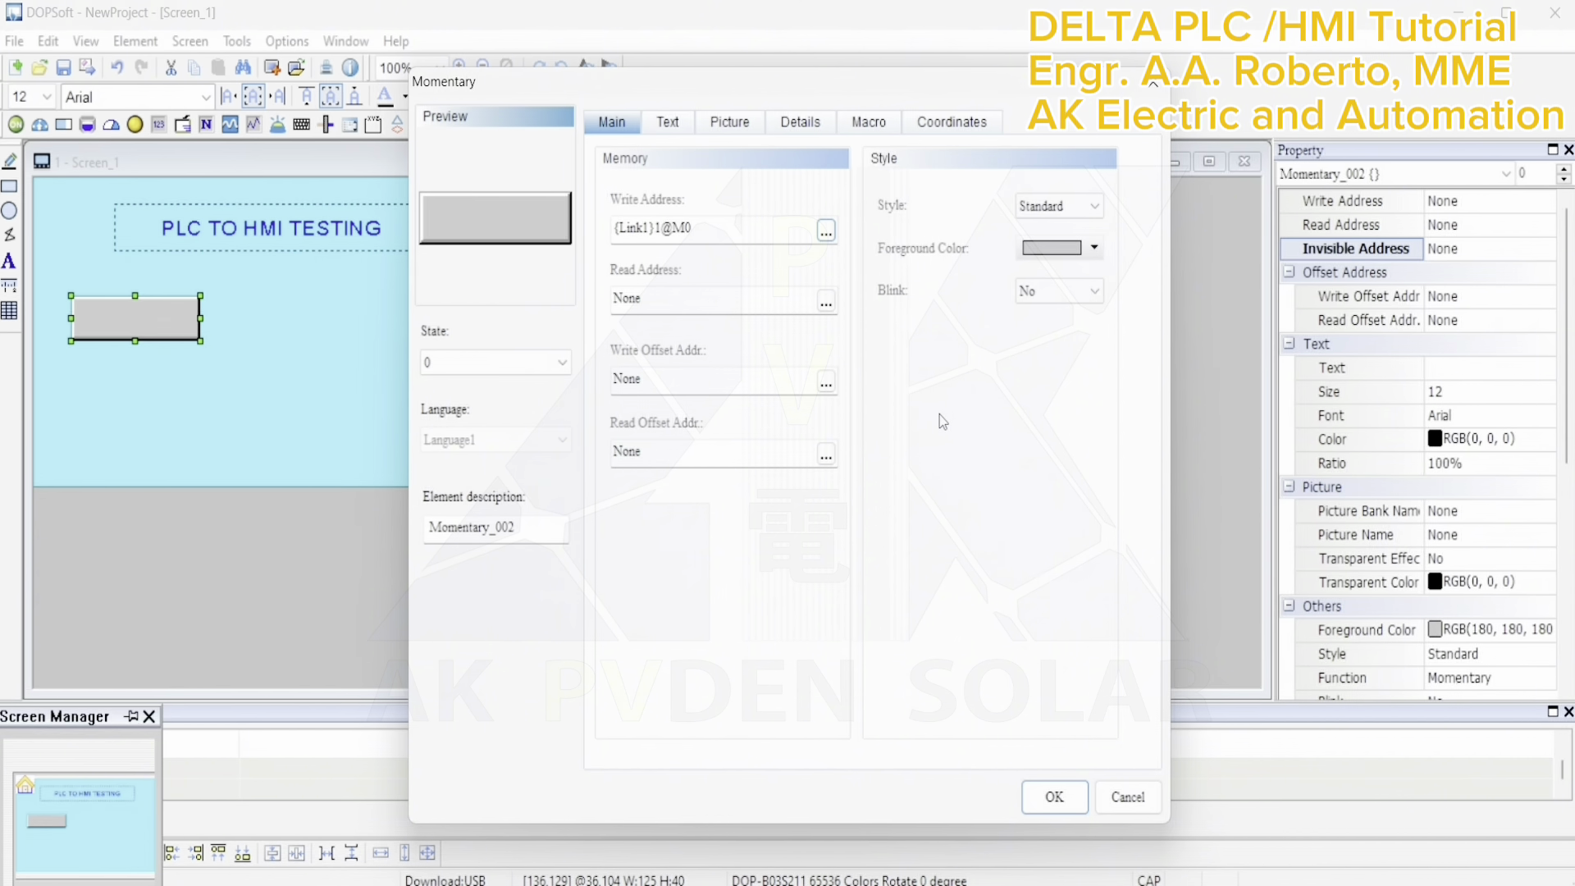
Label the momentary button "START" for state 0
click(667, 131)
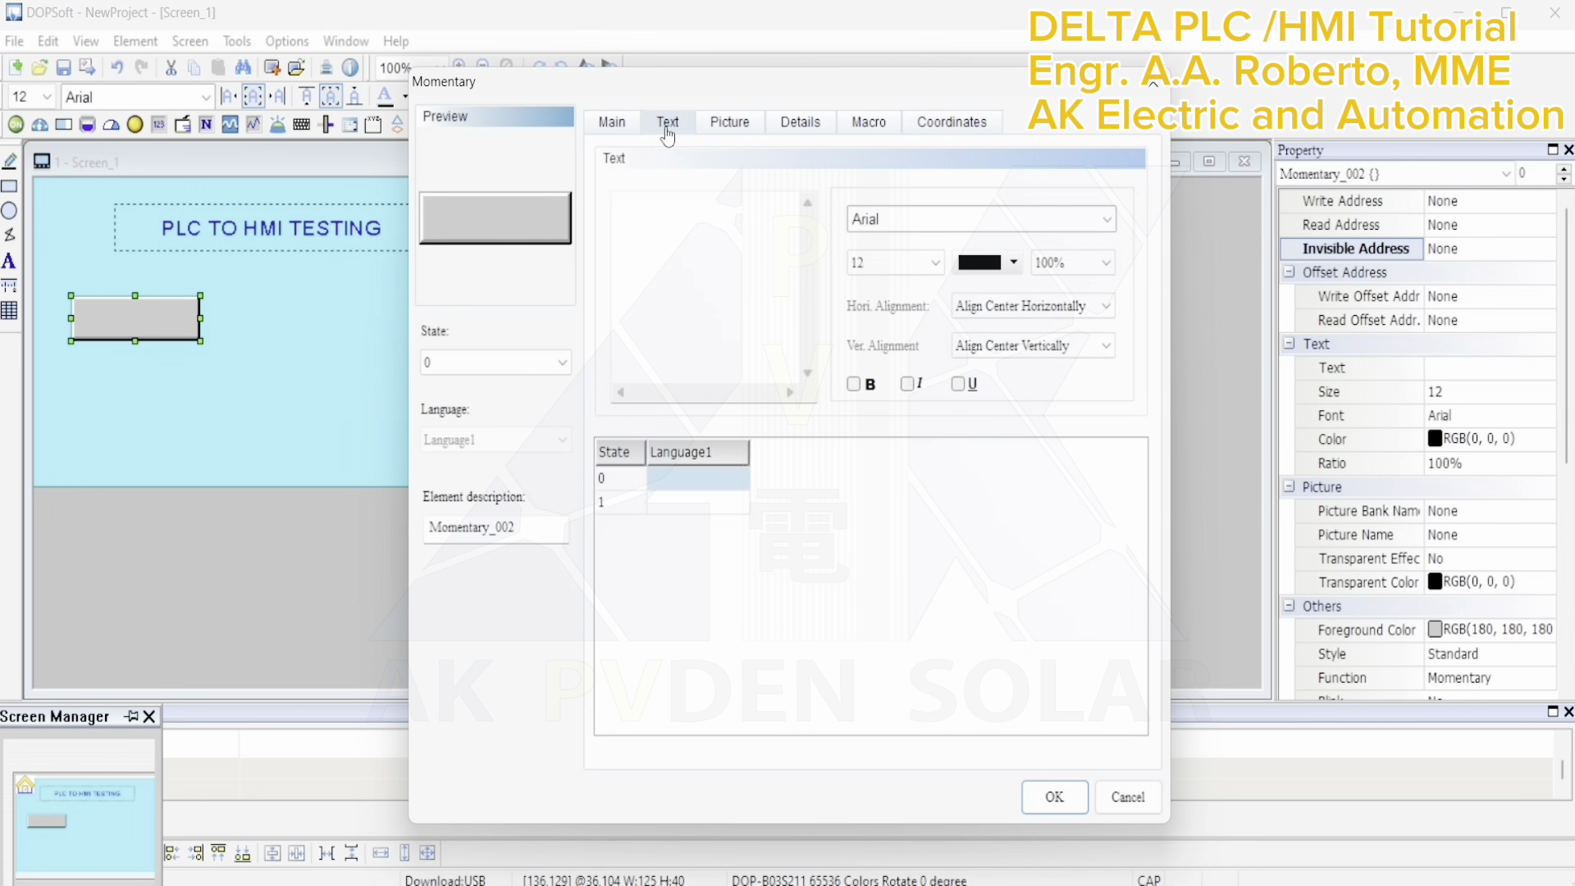
click(685, 215)
text(START)
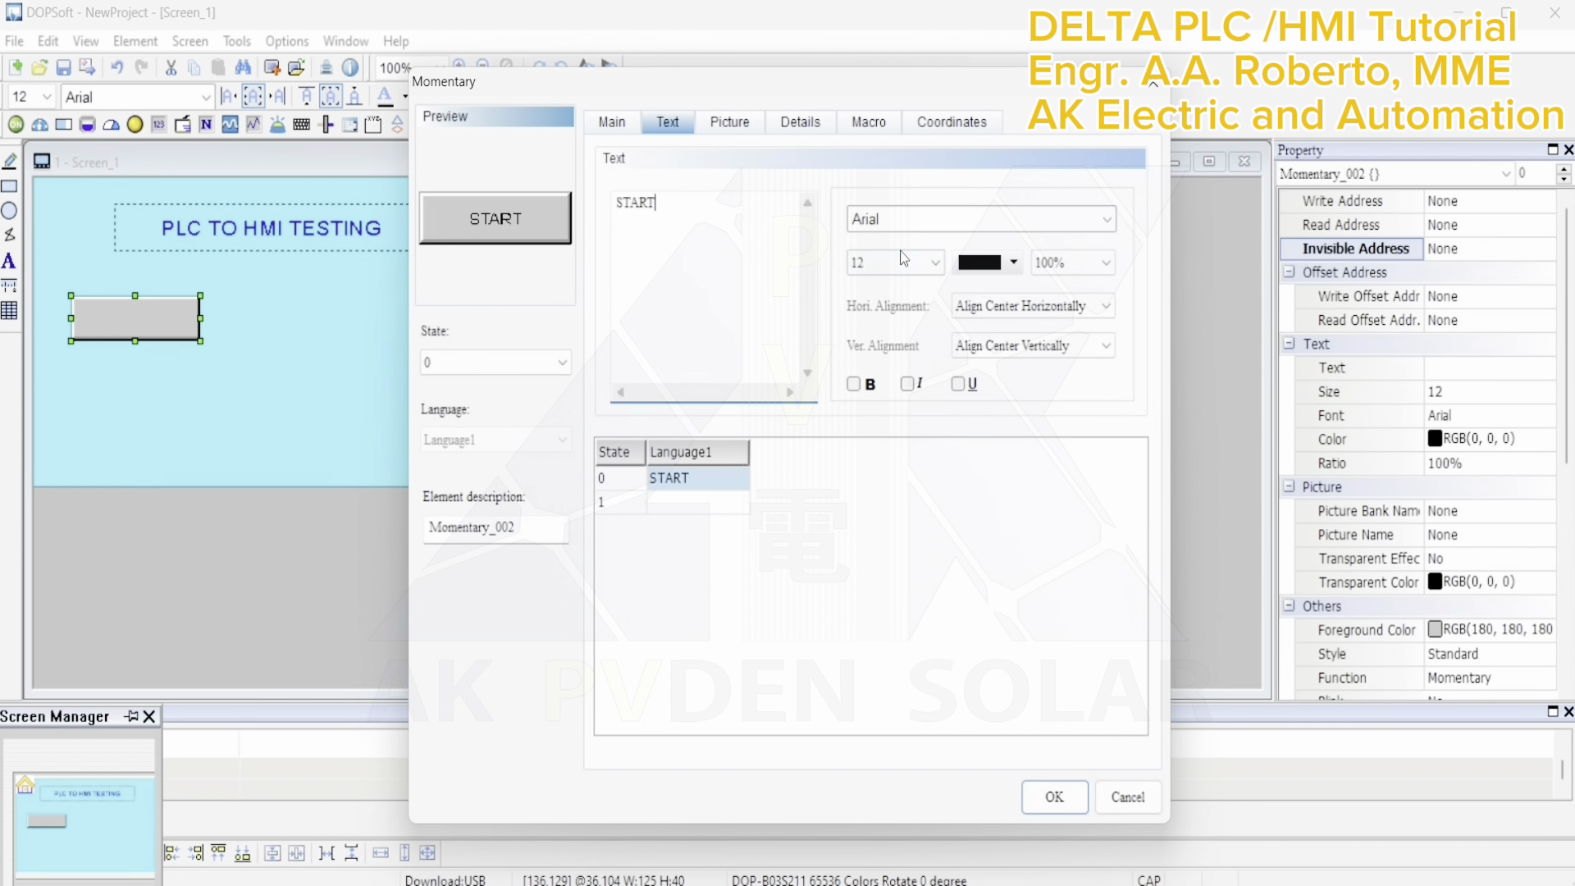
Set the button's state 0 text size to 14 and label state 1 "START"
click(935, 262)
click(927, 336)
click(719, 503)
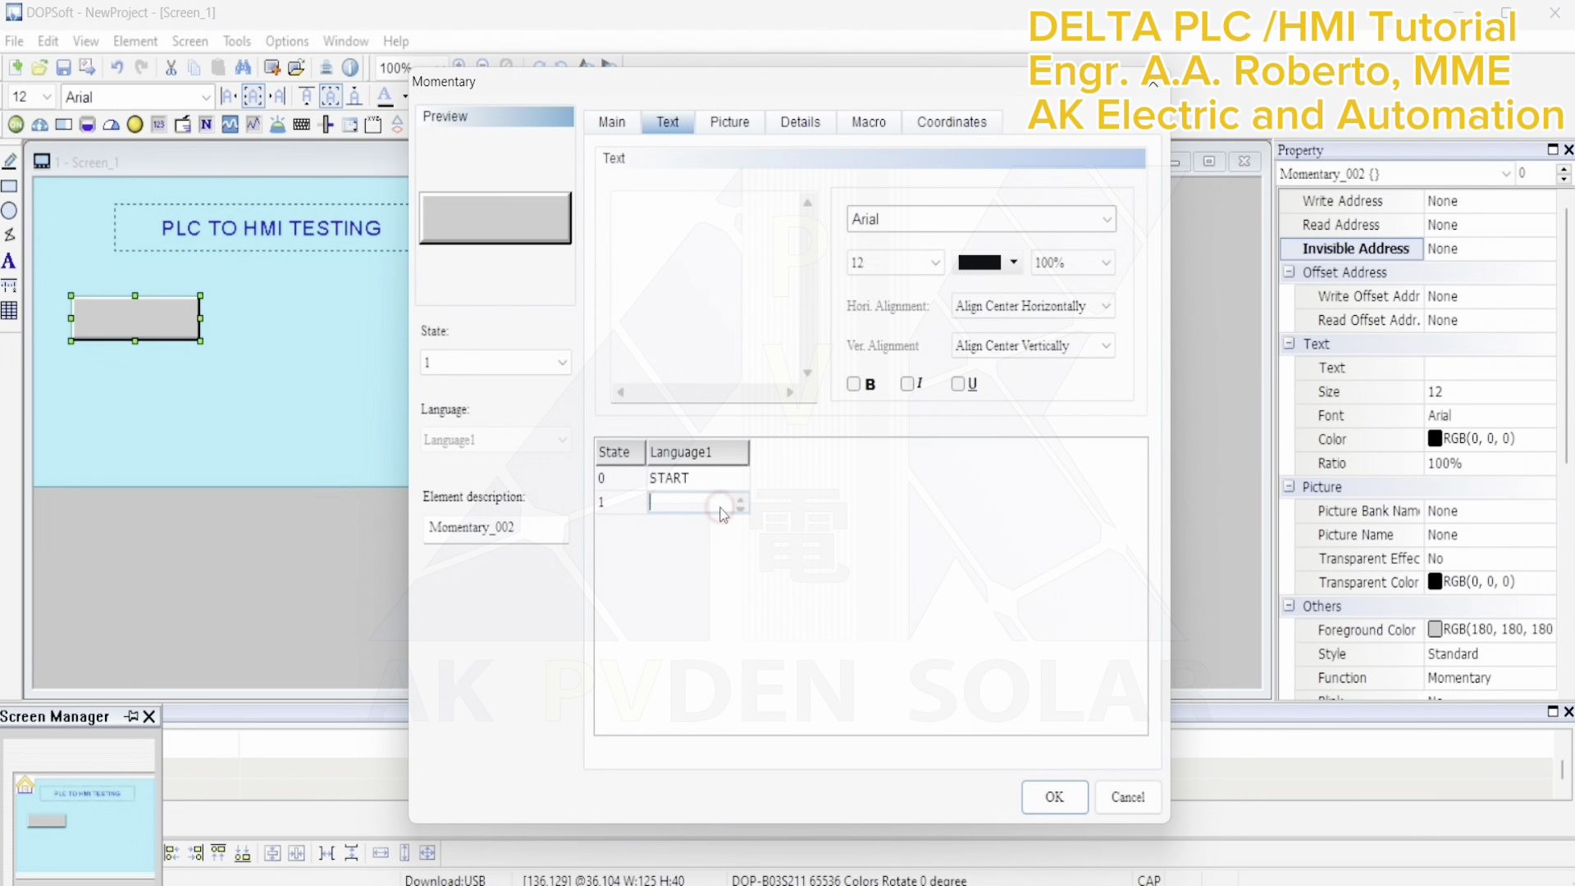
click(652, 234)
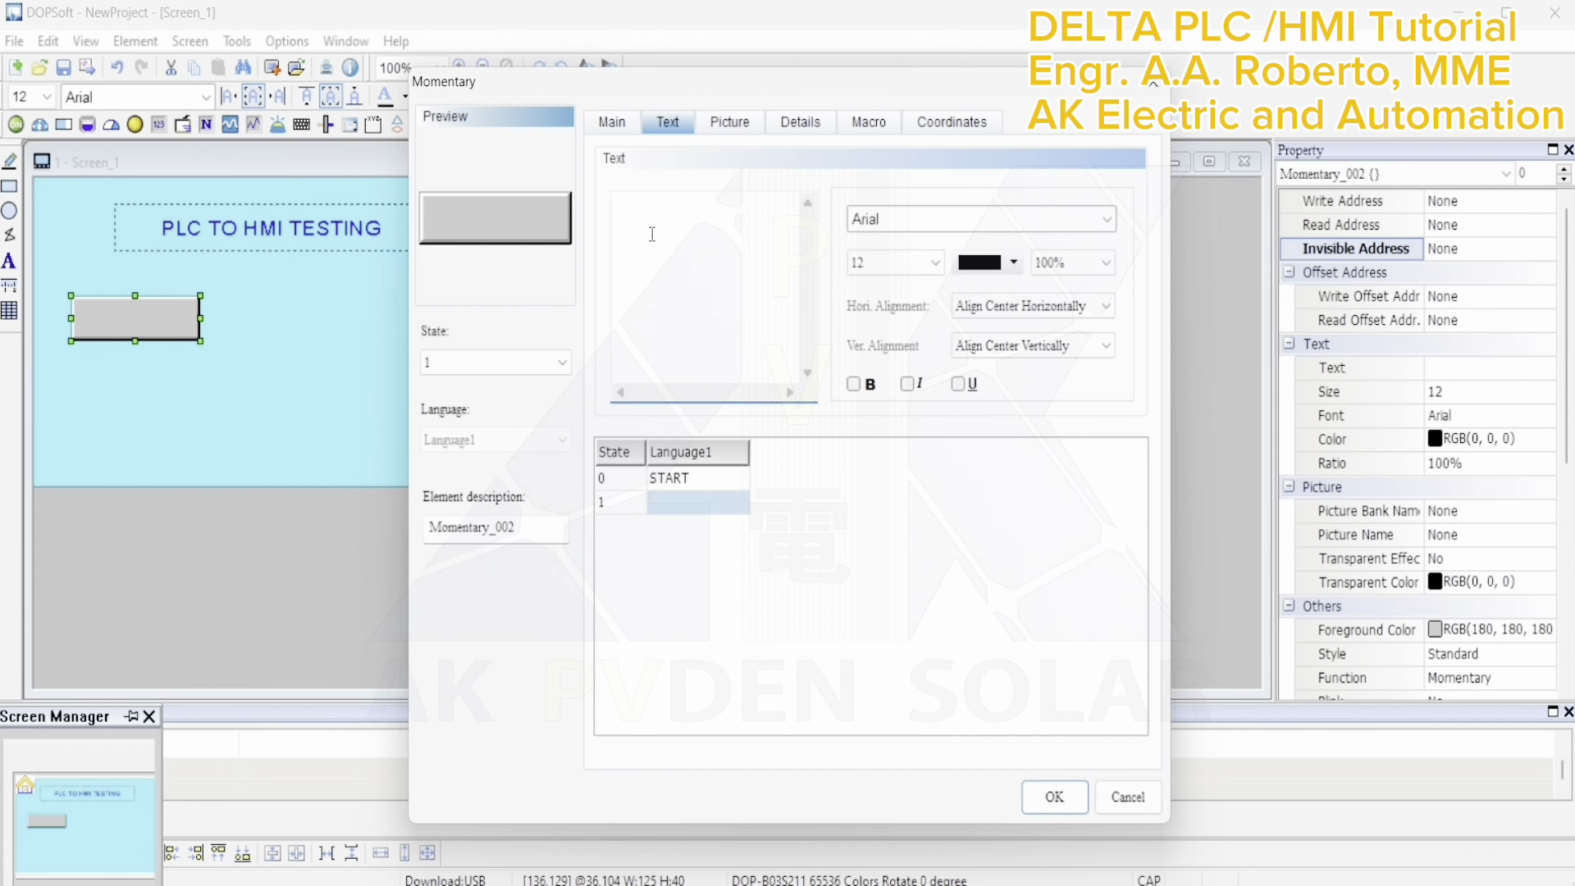
text(START)
Set the START button's foreground color for state 1 to bright green, RGB 0, 255, 64
click(612, 127)
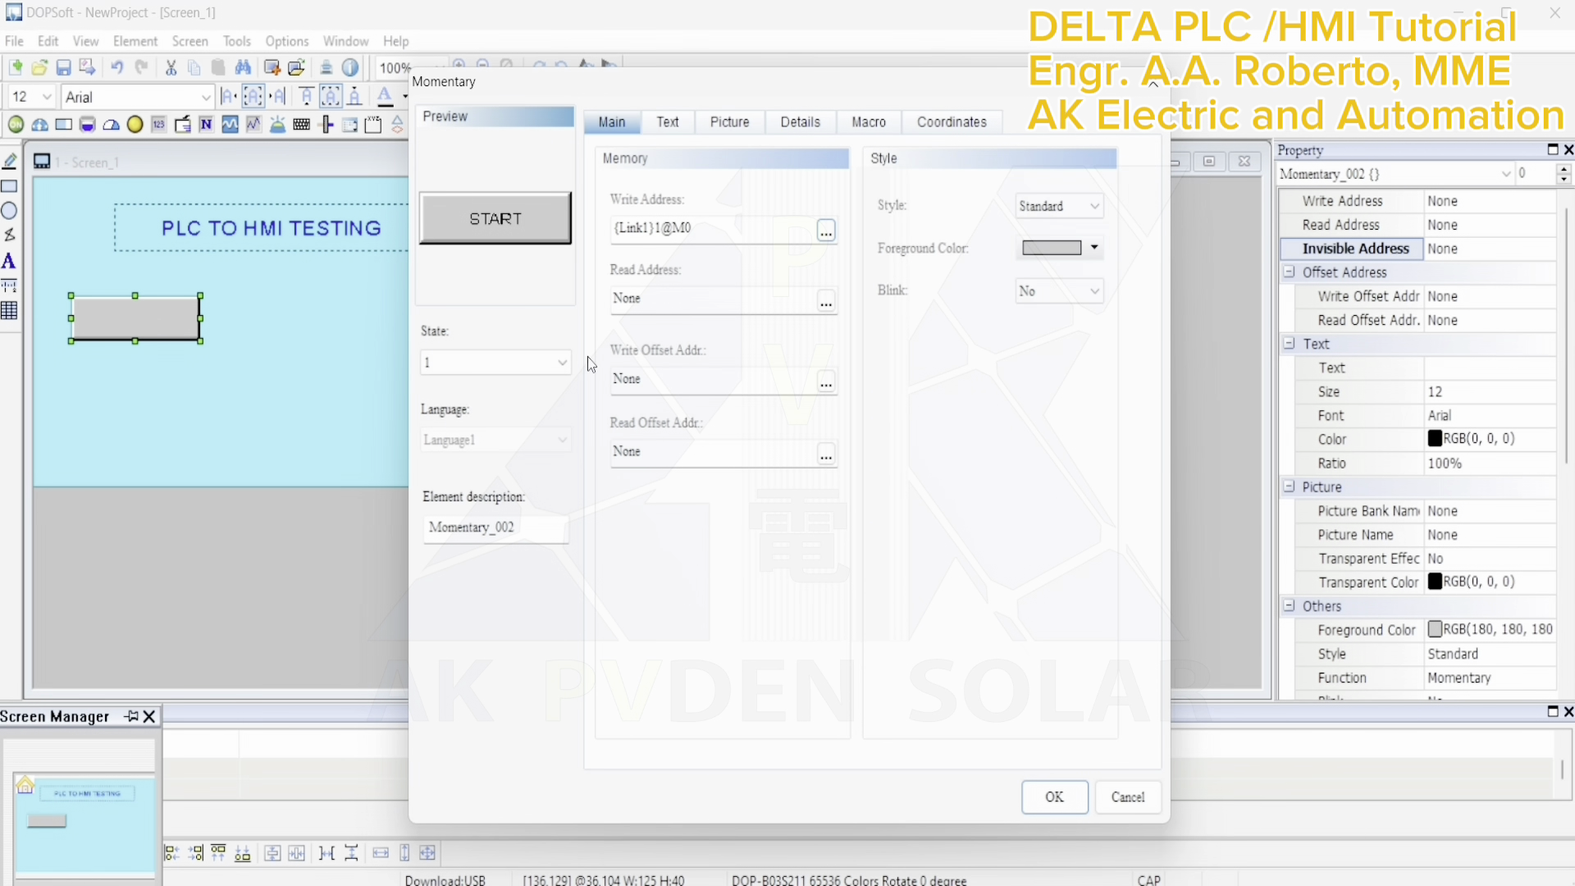
click(1094, 248)
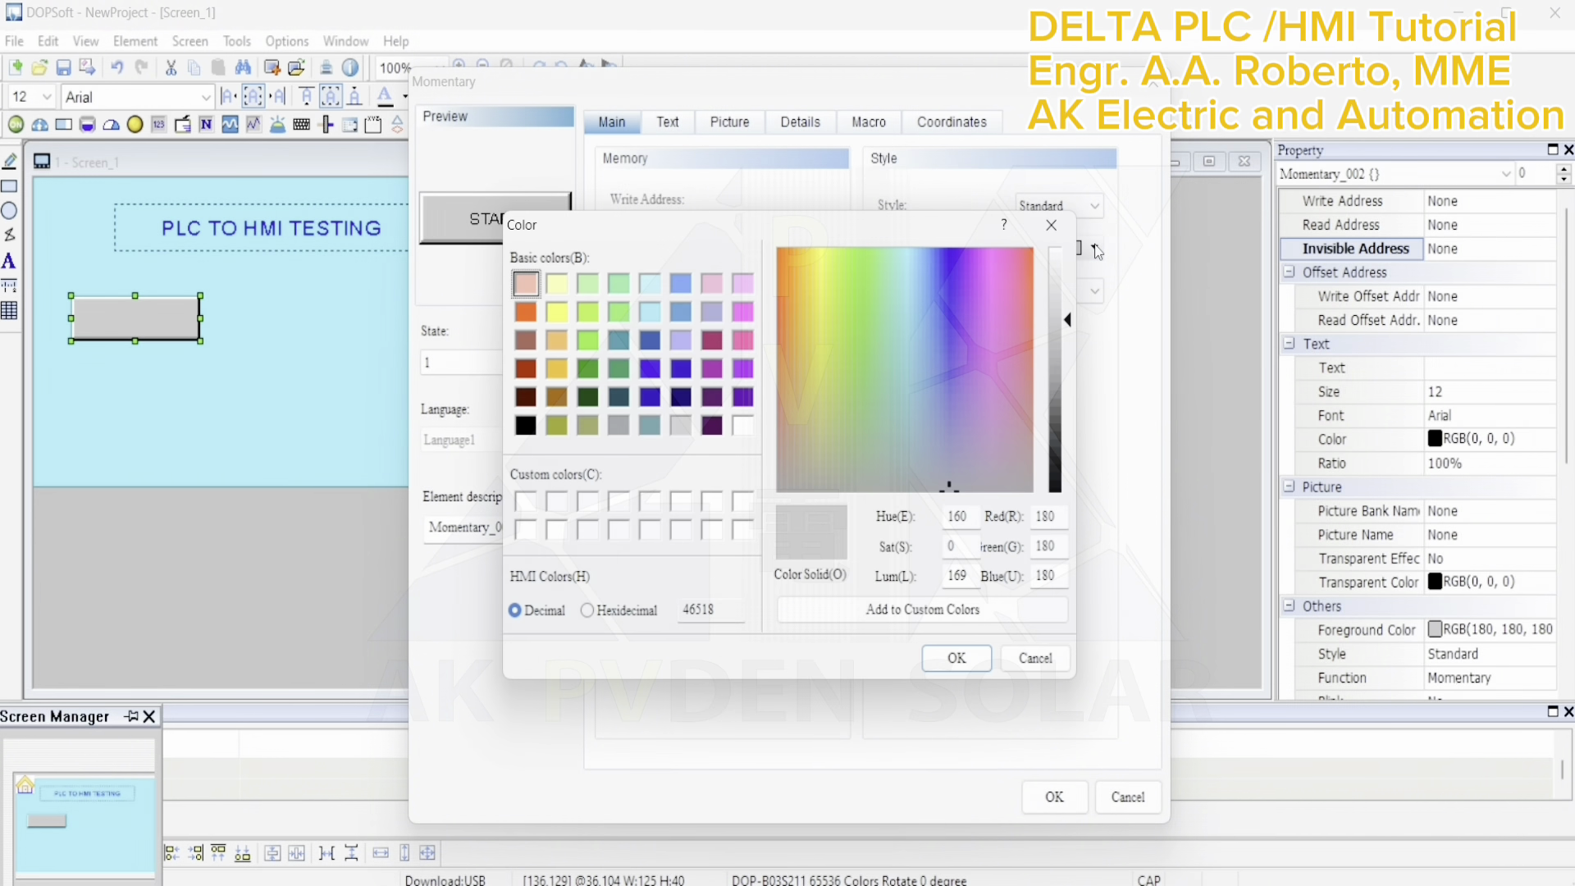
click(617, 315)
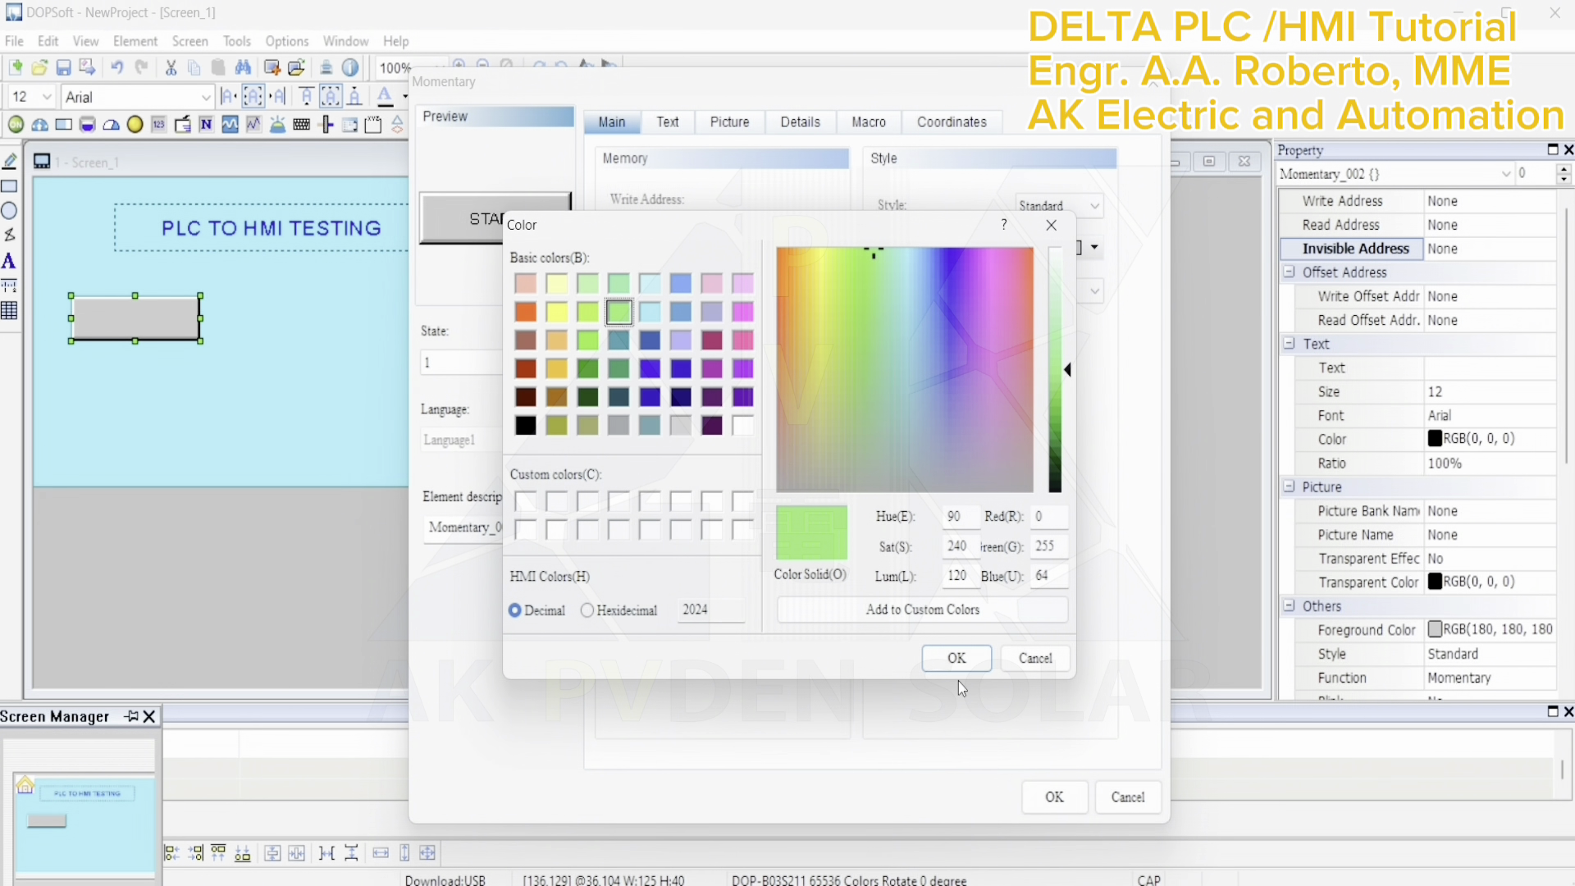
click(956, 658)
Set the START button's state 0 foreground color to the same green, RGB 0, 255, 64, and apply the button settings
click(542, 362)
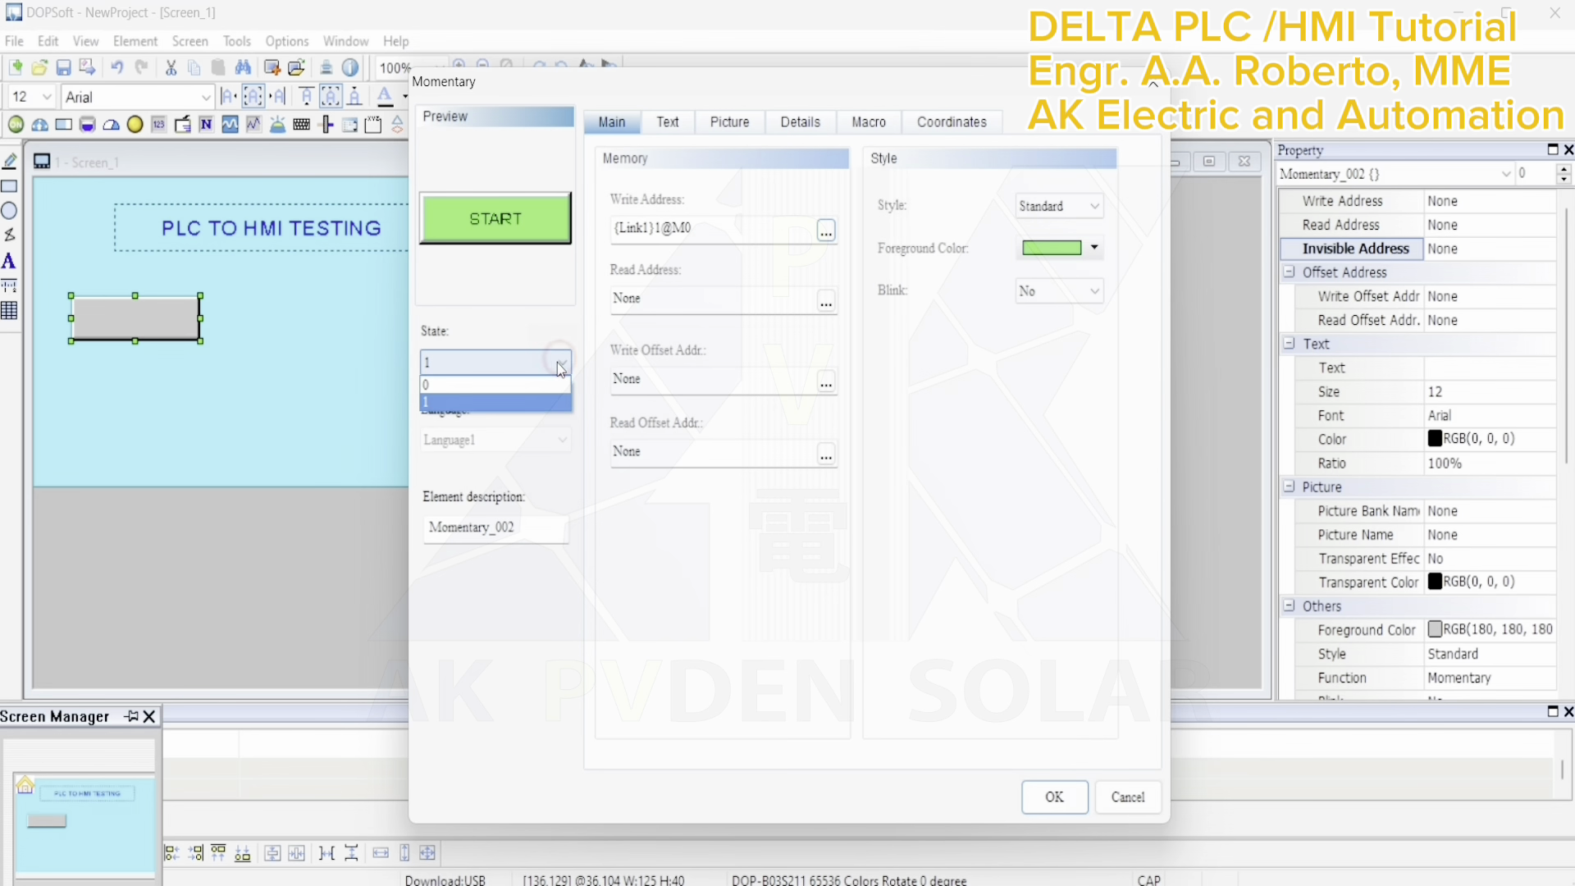
click(541, 385)
click(1094, 247)
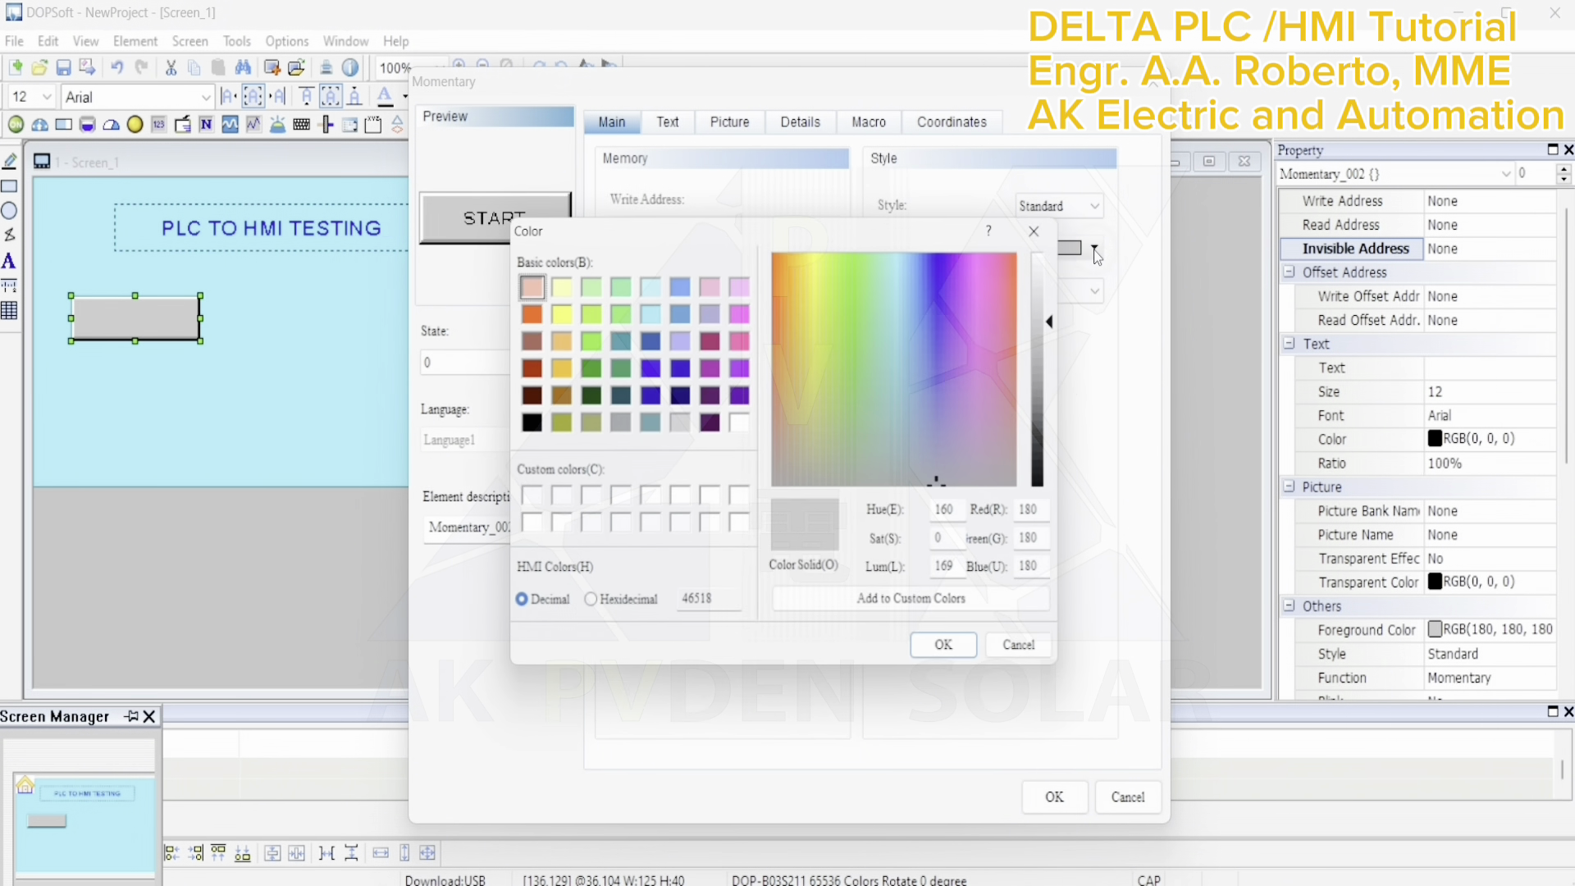
click(619, 311)
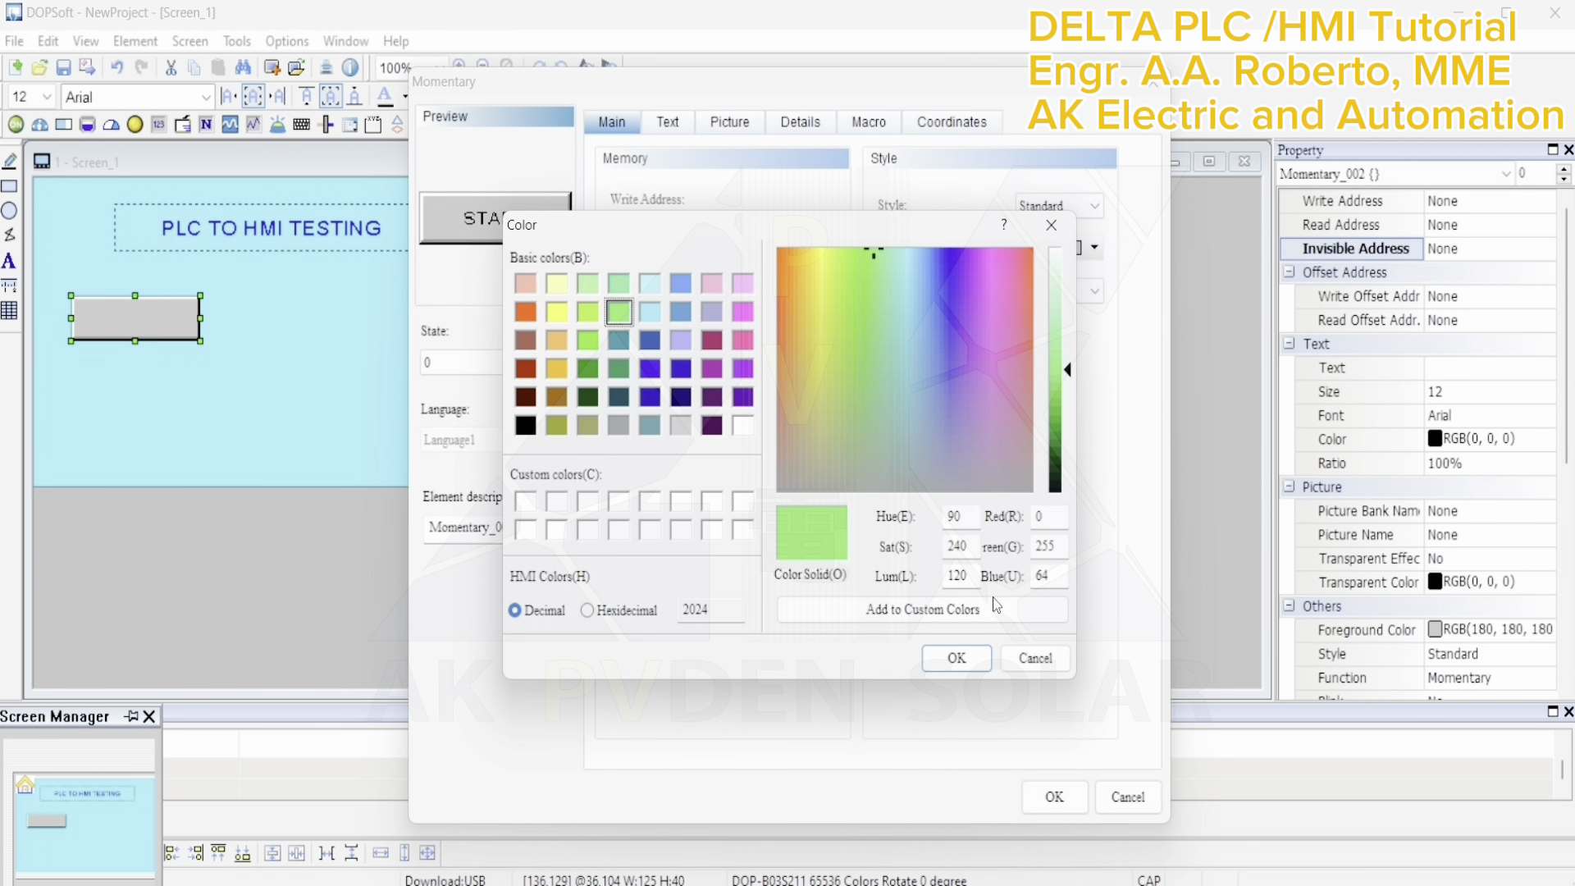
click(957, 658)
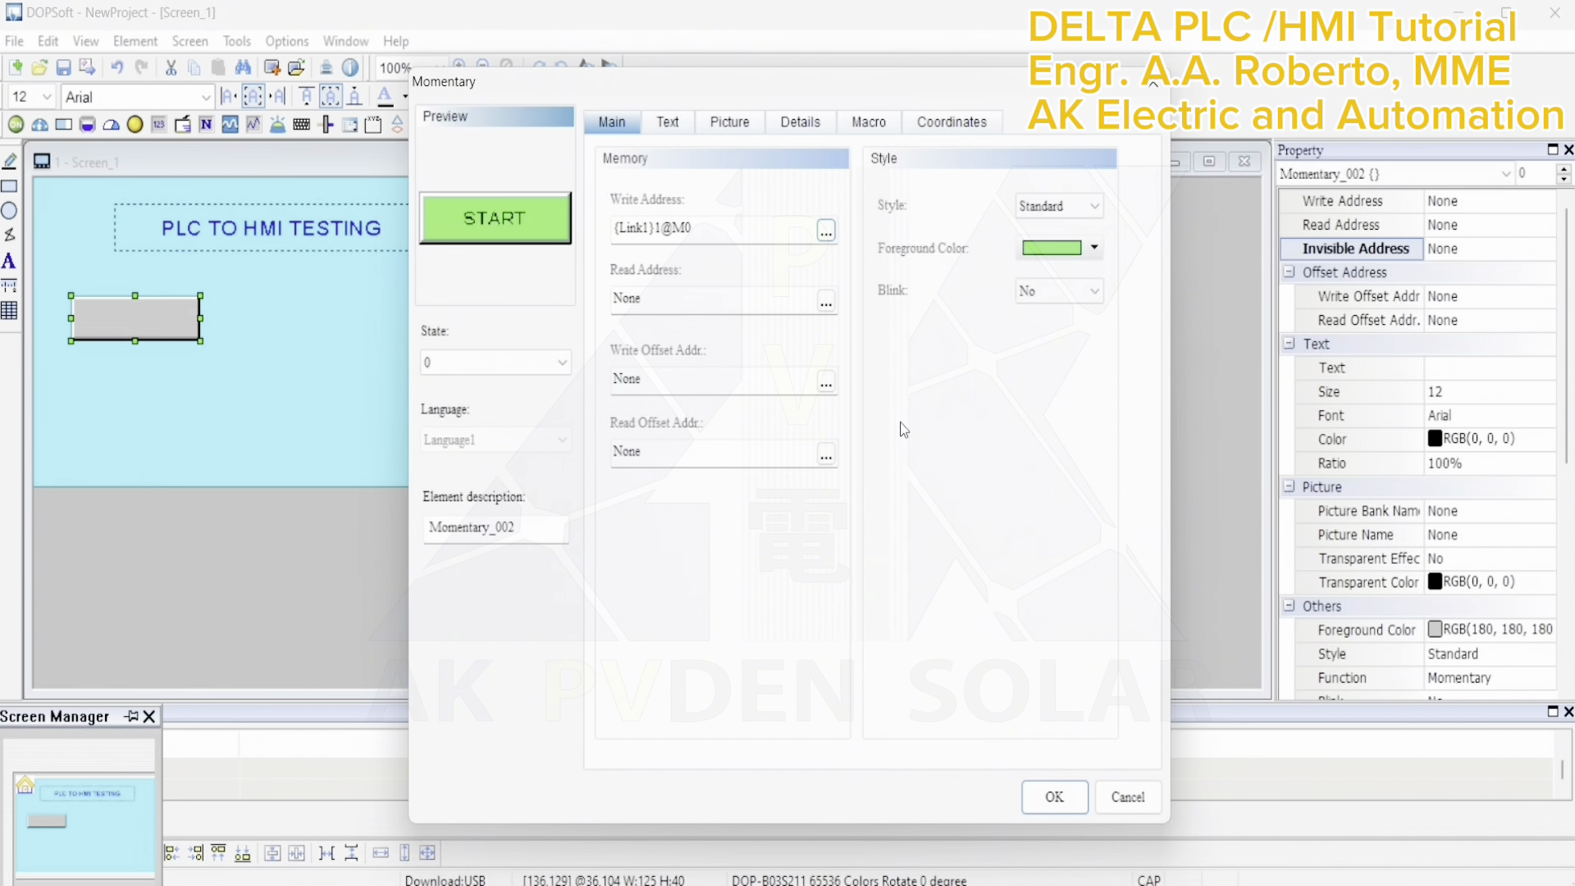
click(1059, 798)
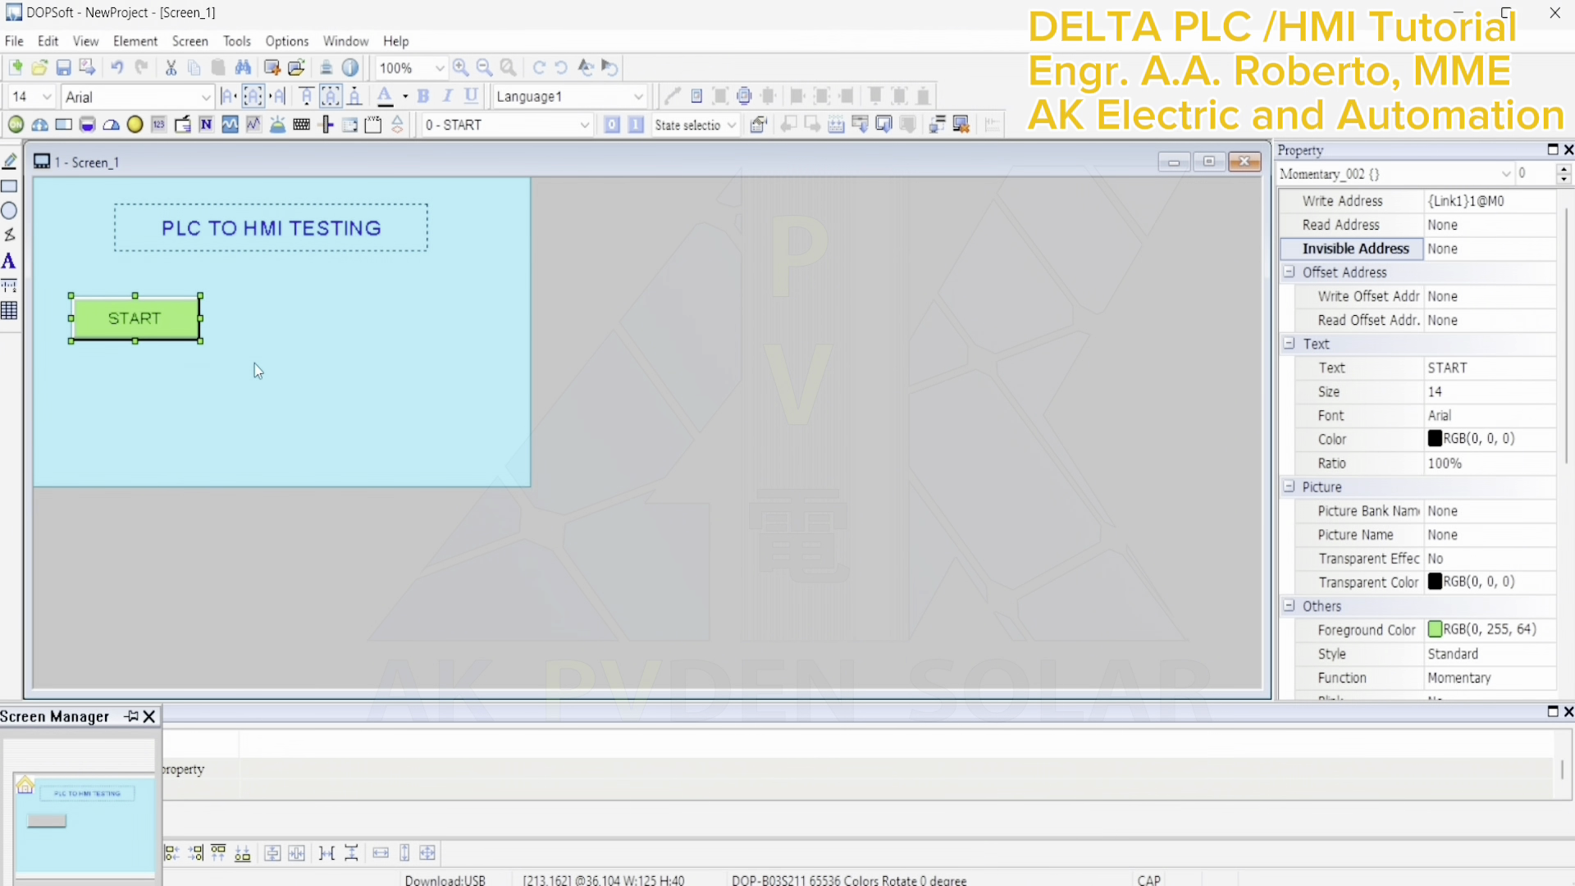
click(234, 347)
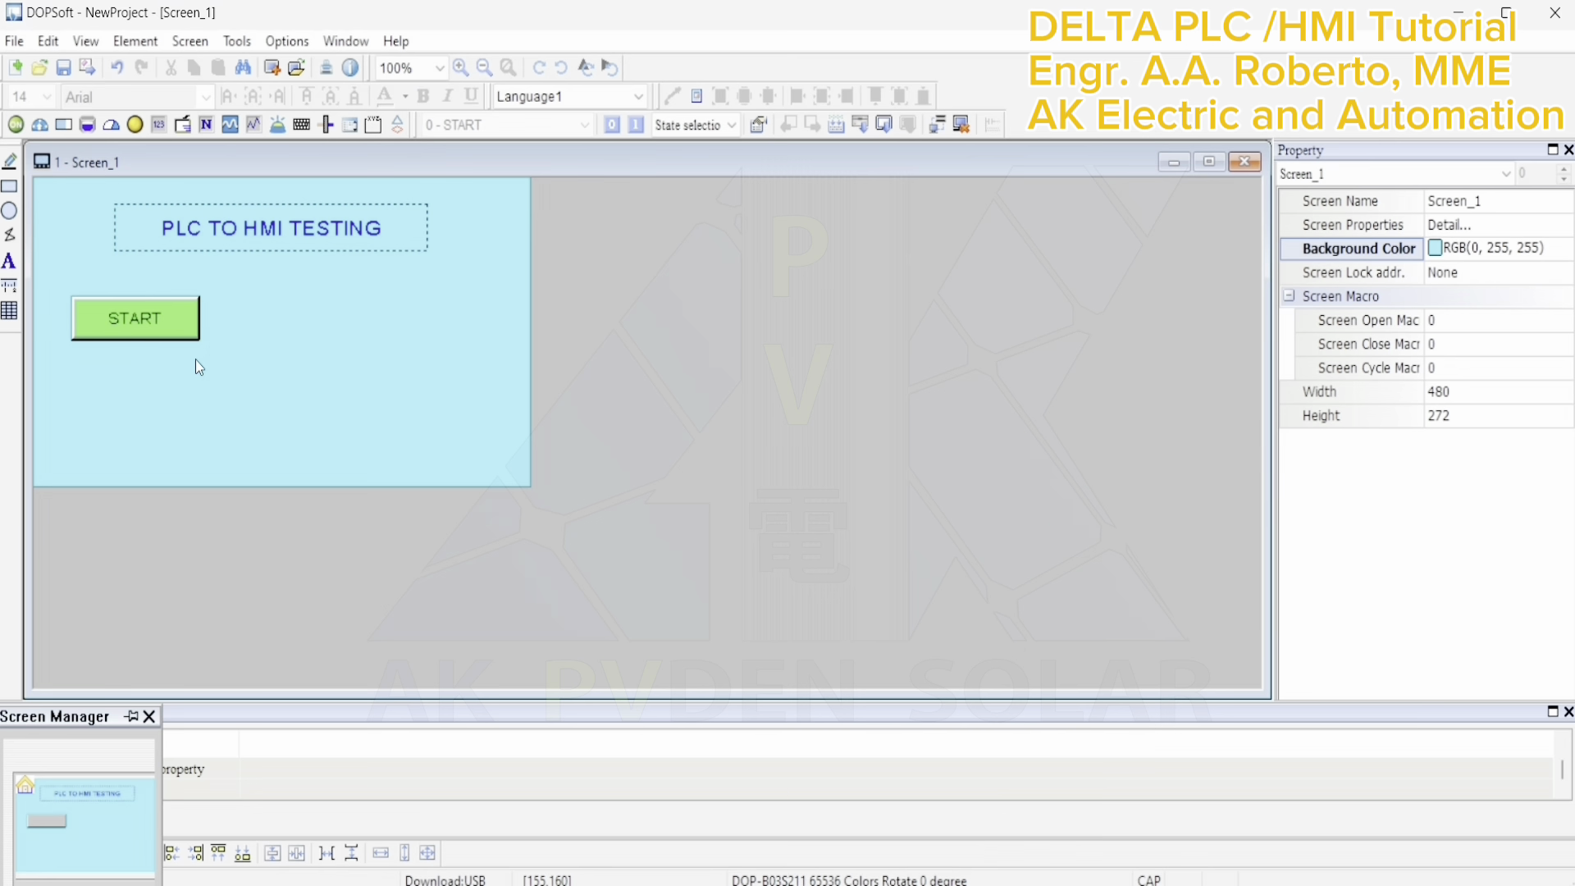
Copy the START button and place the duplicate just below the original
drag(62, 280, 210, 352)
right_click(186, 323)
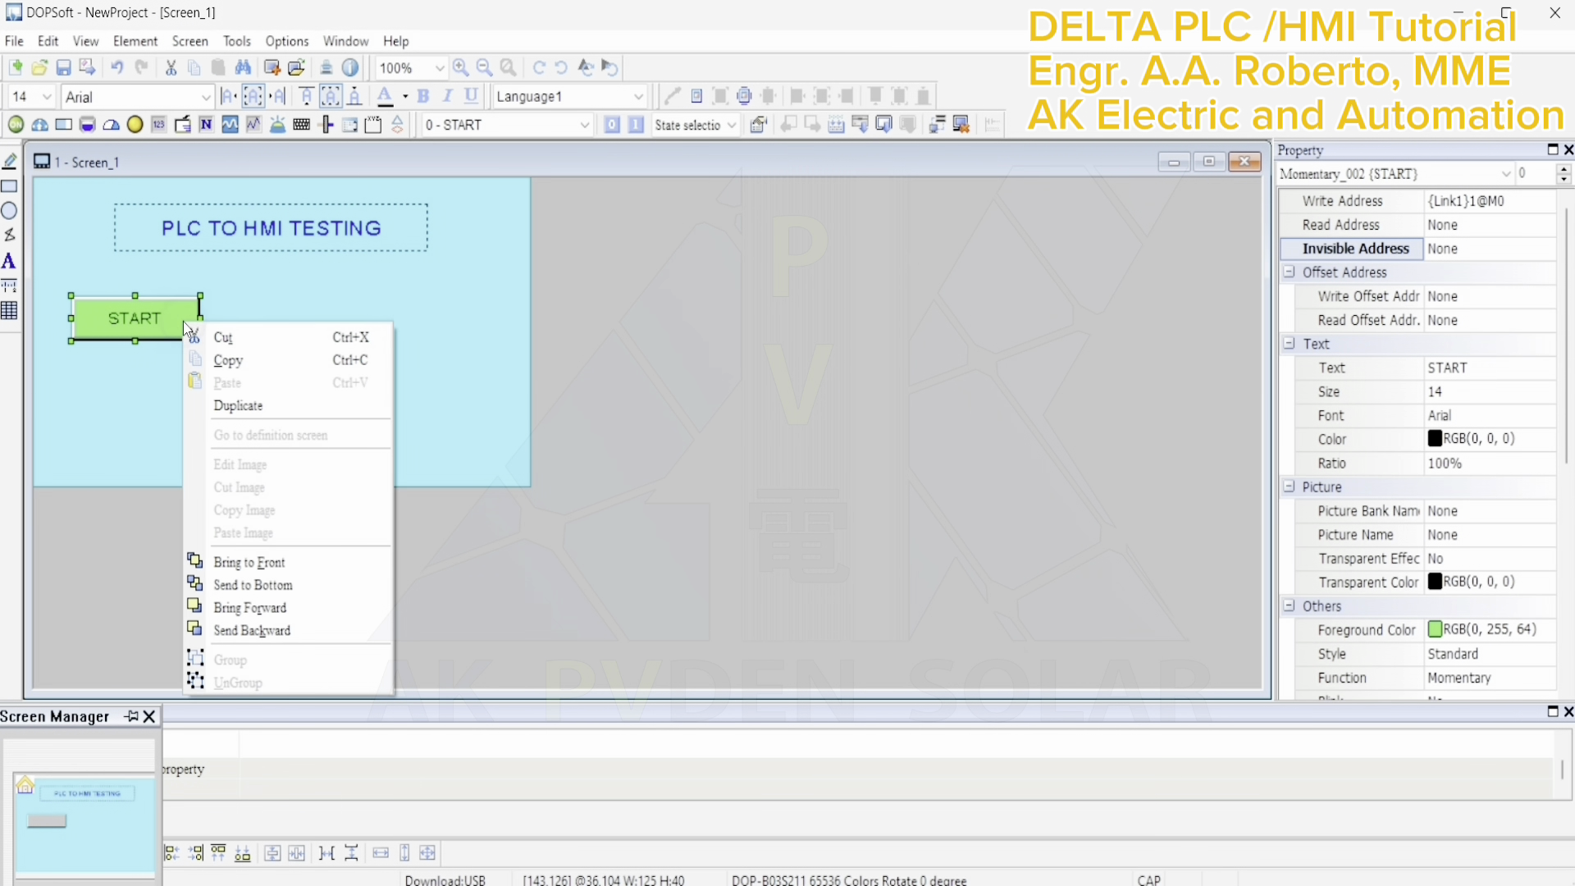
click(236, 363)
right_click(209, 367)
click(249, 384)
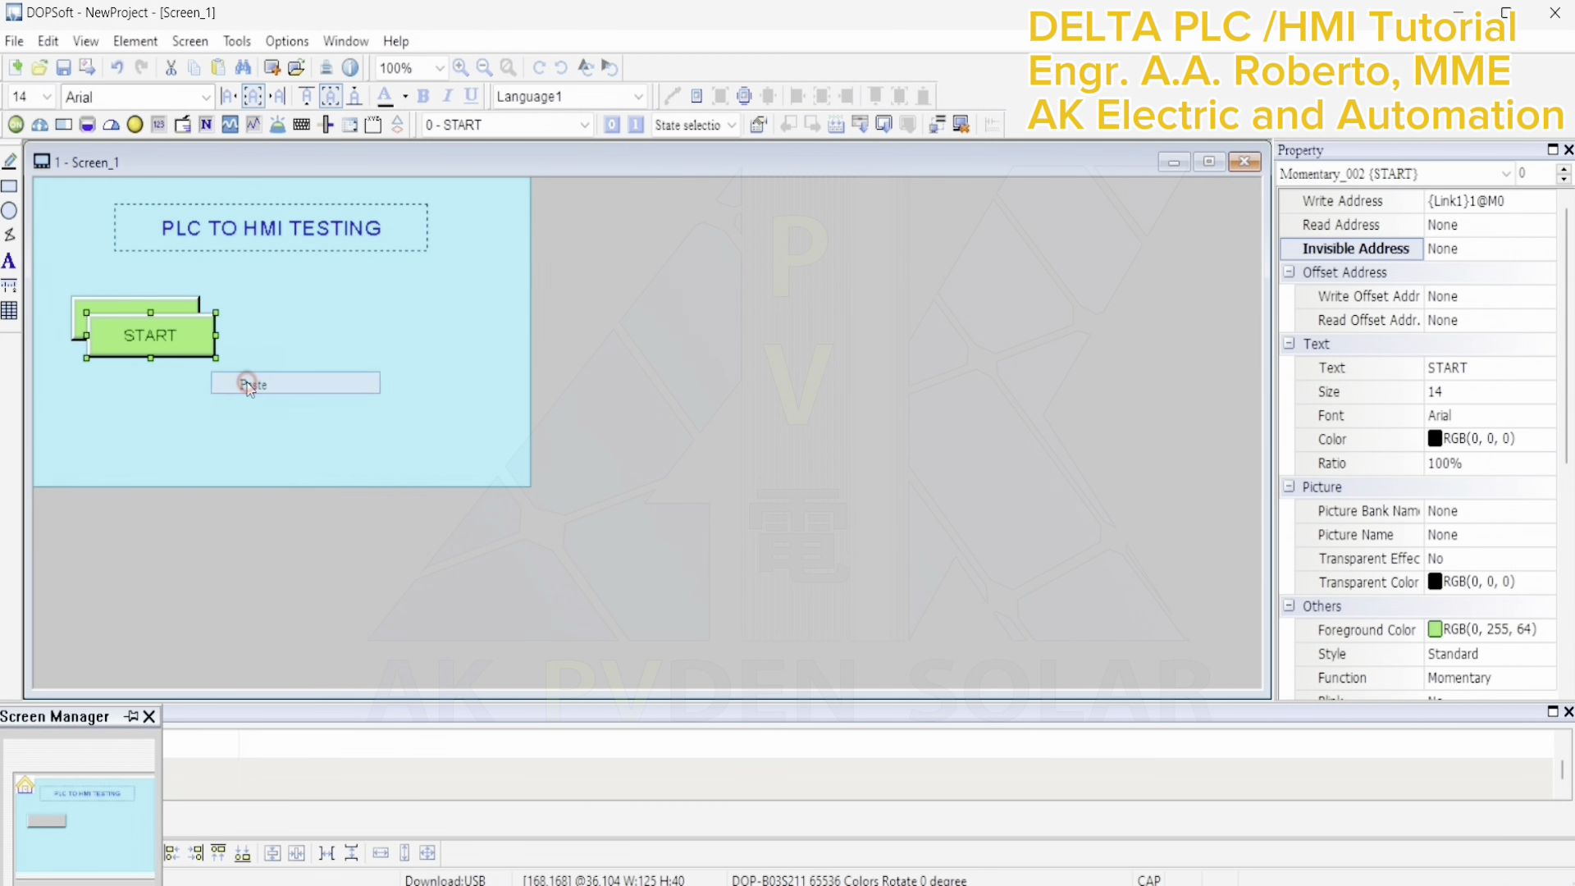
drag(174, 342, 171, 390)
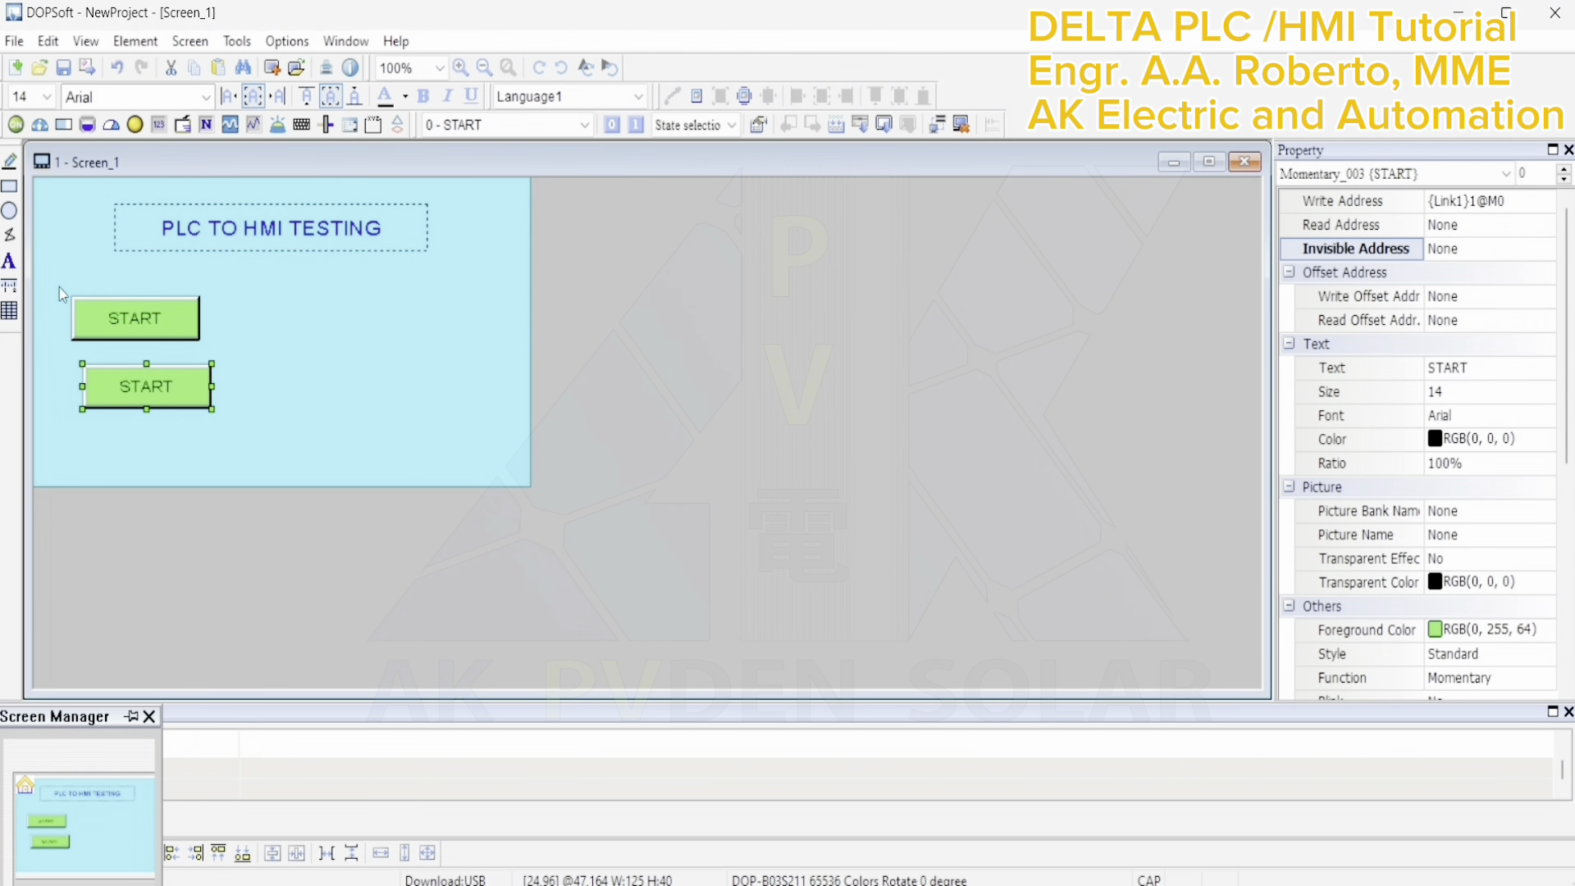
Align the two START buttons to a common vertical centre line
drag(59, 287, 260, 435)
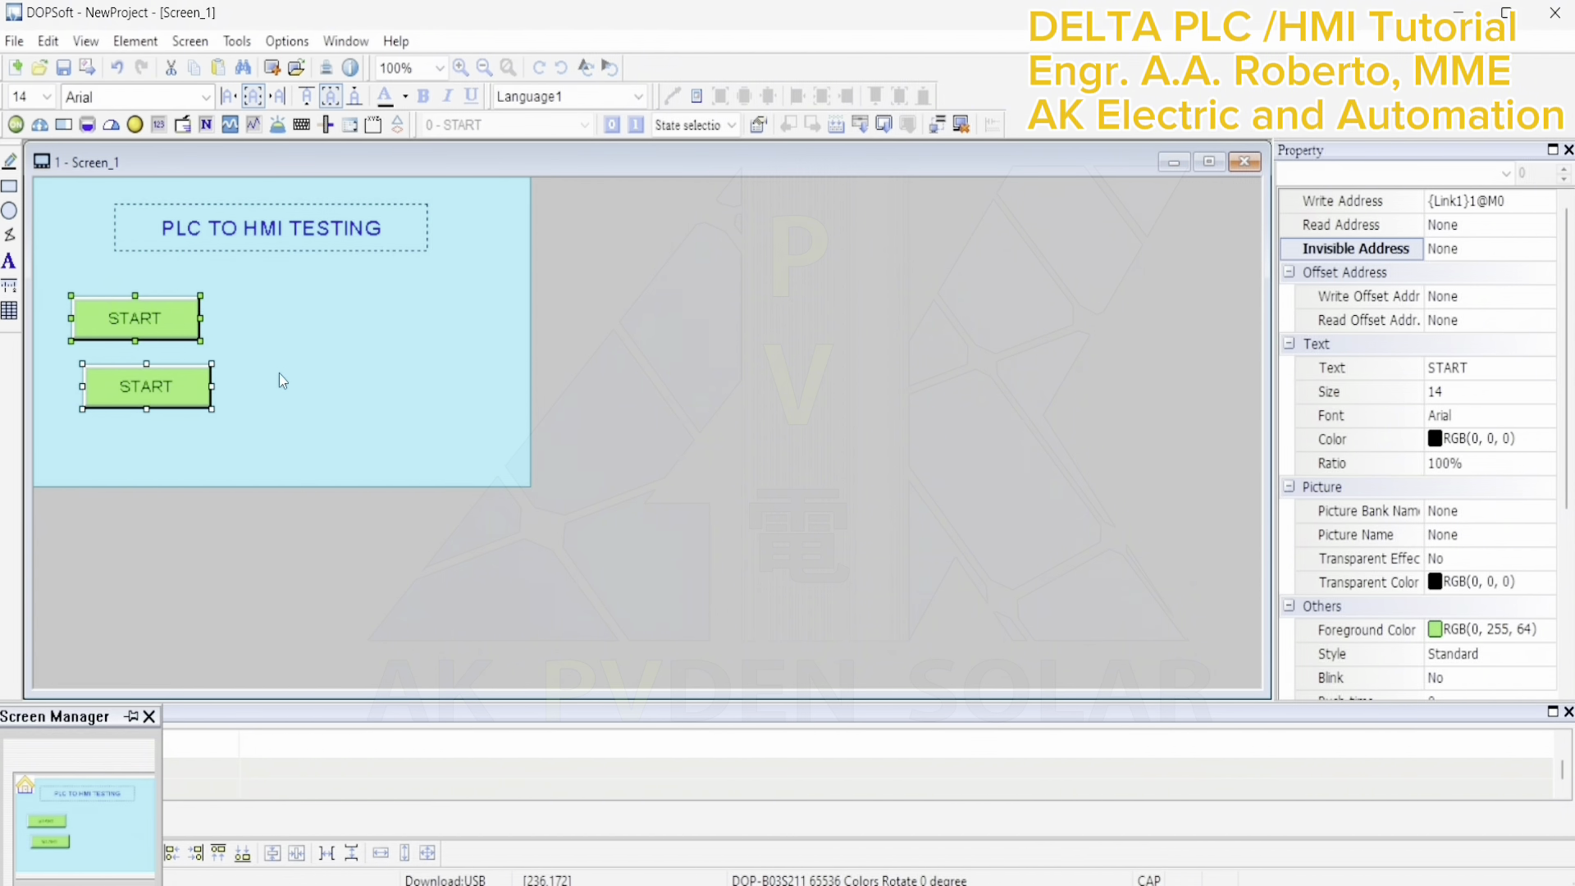
click(297, 855)
click(262, 332)
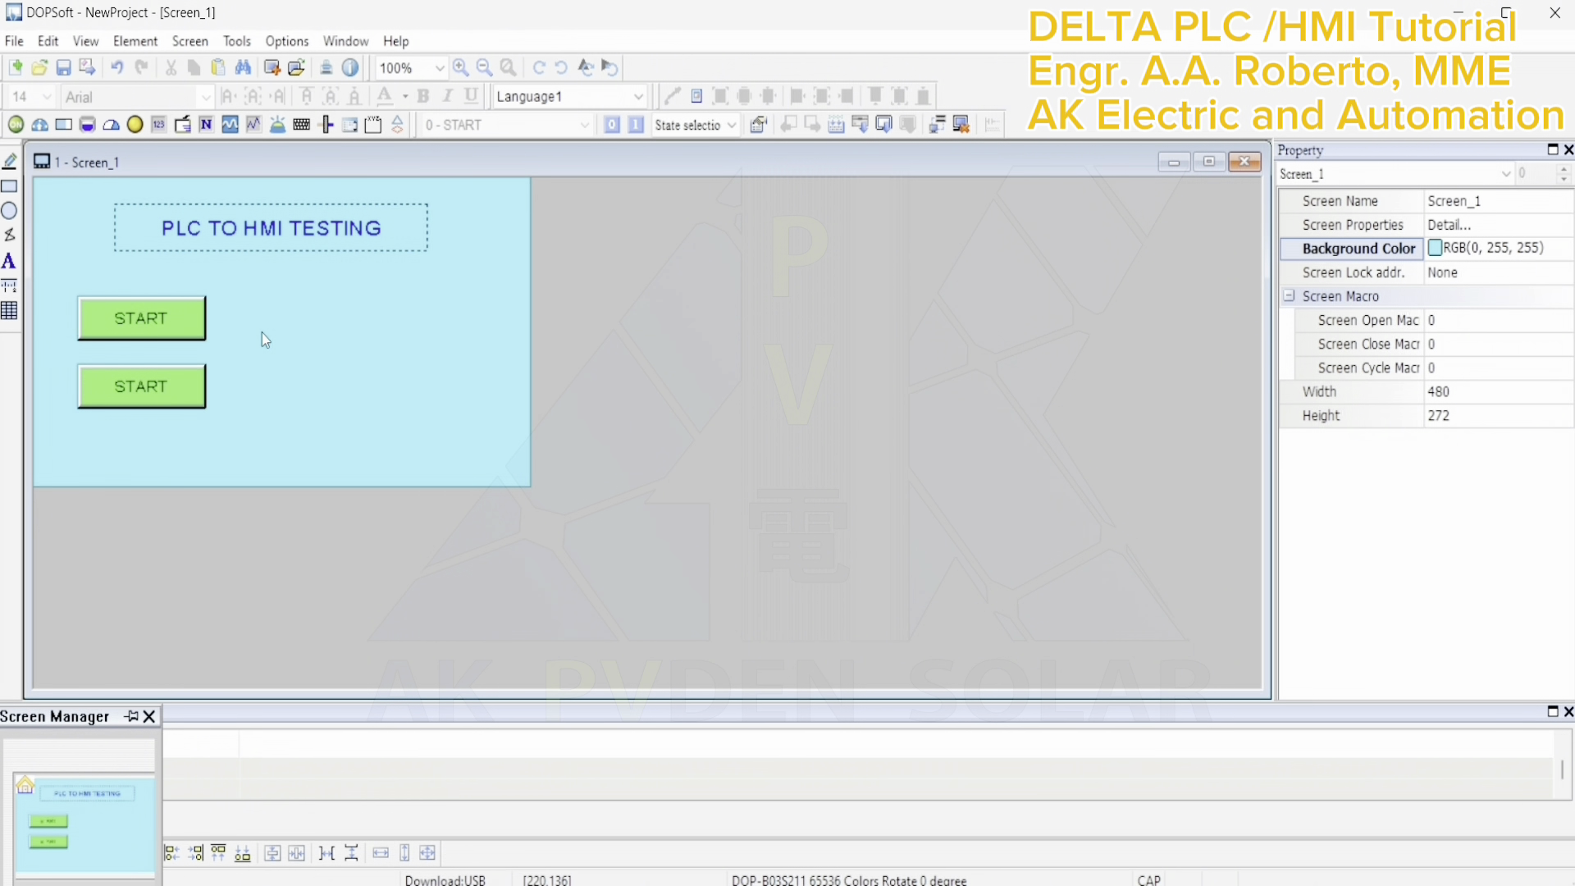
Change the lower button's write address to PLC bit M1 on Link1
double_click(171, 399)
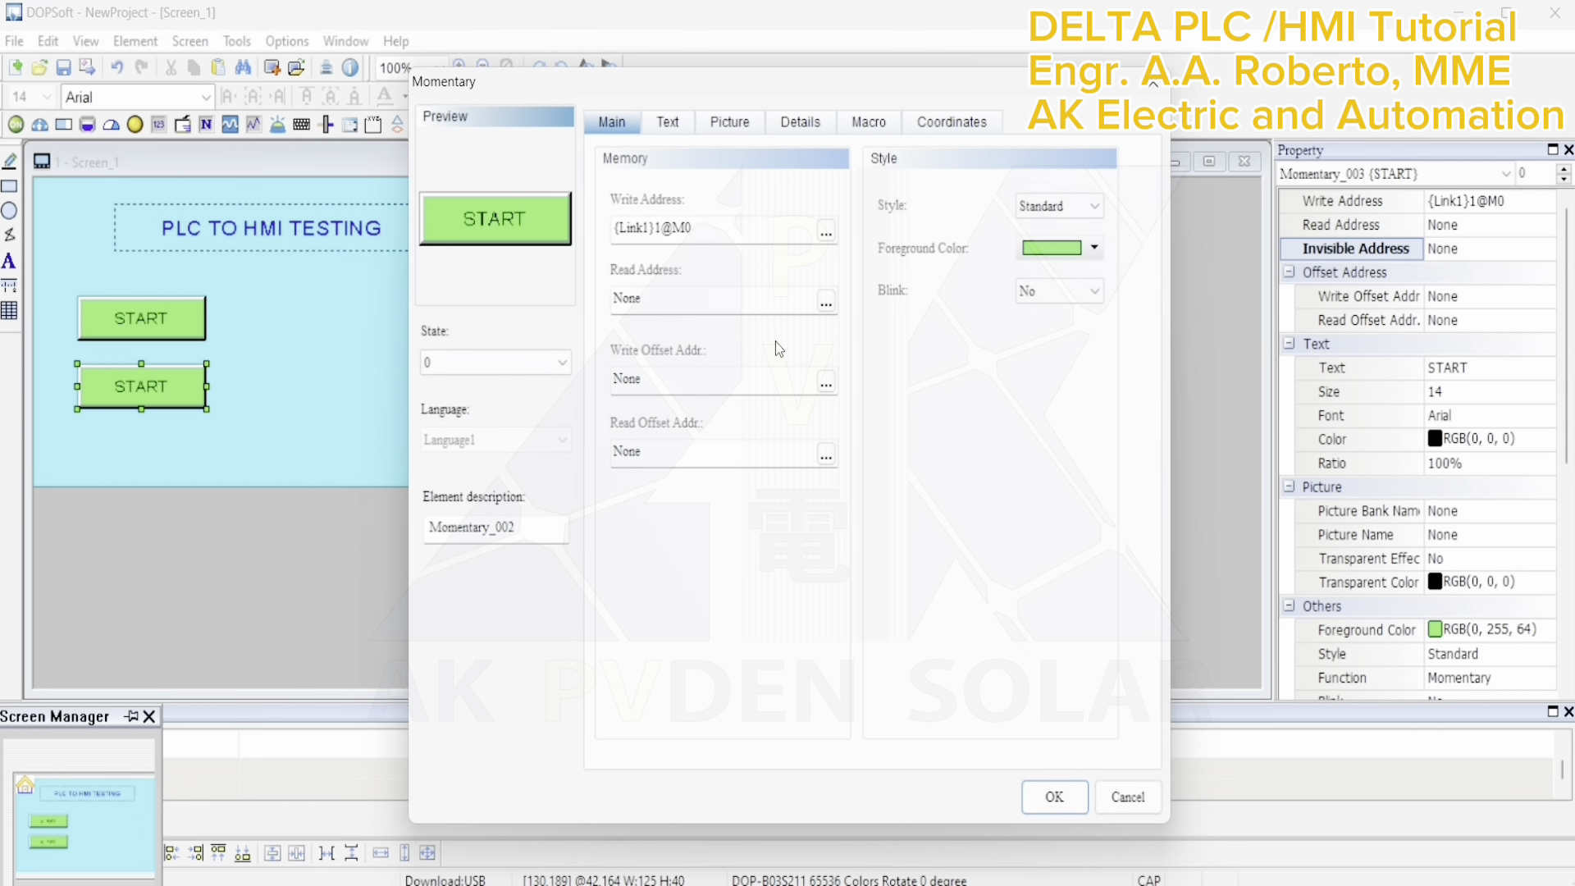
click(825, 231)
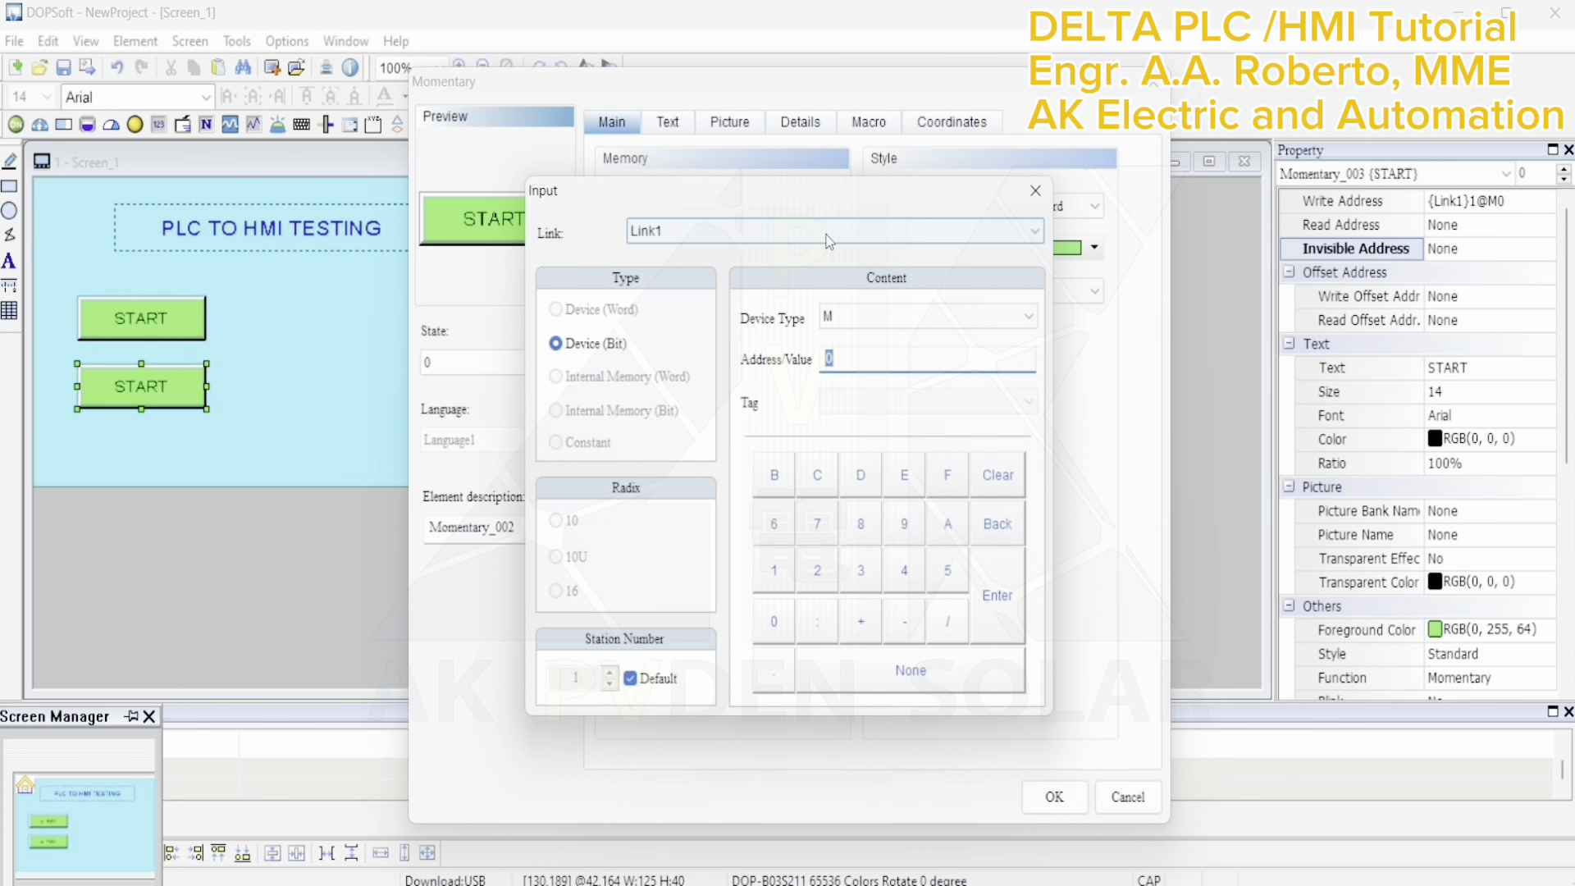
click(770, 578)
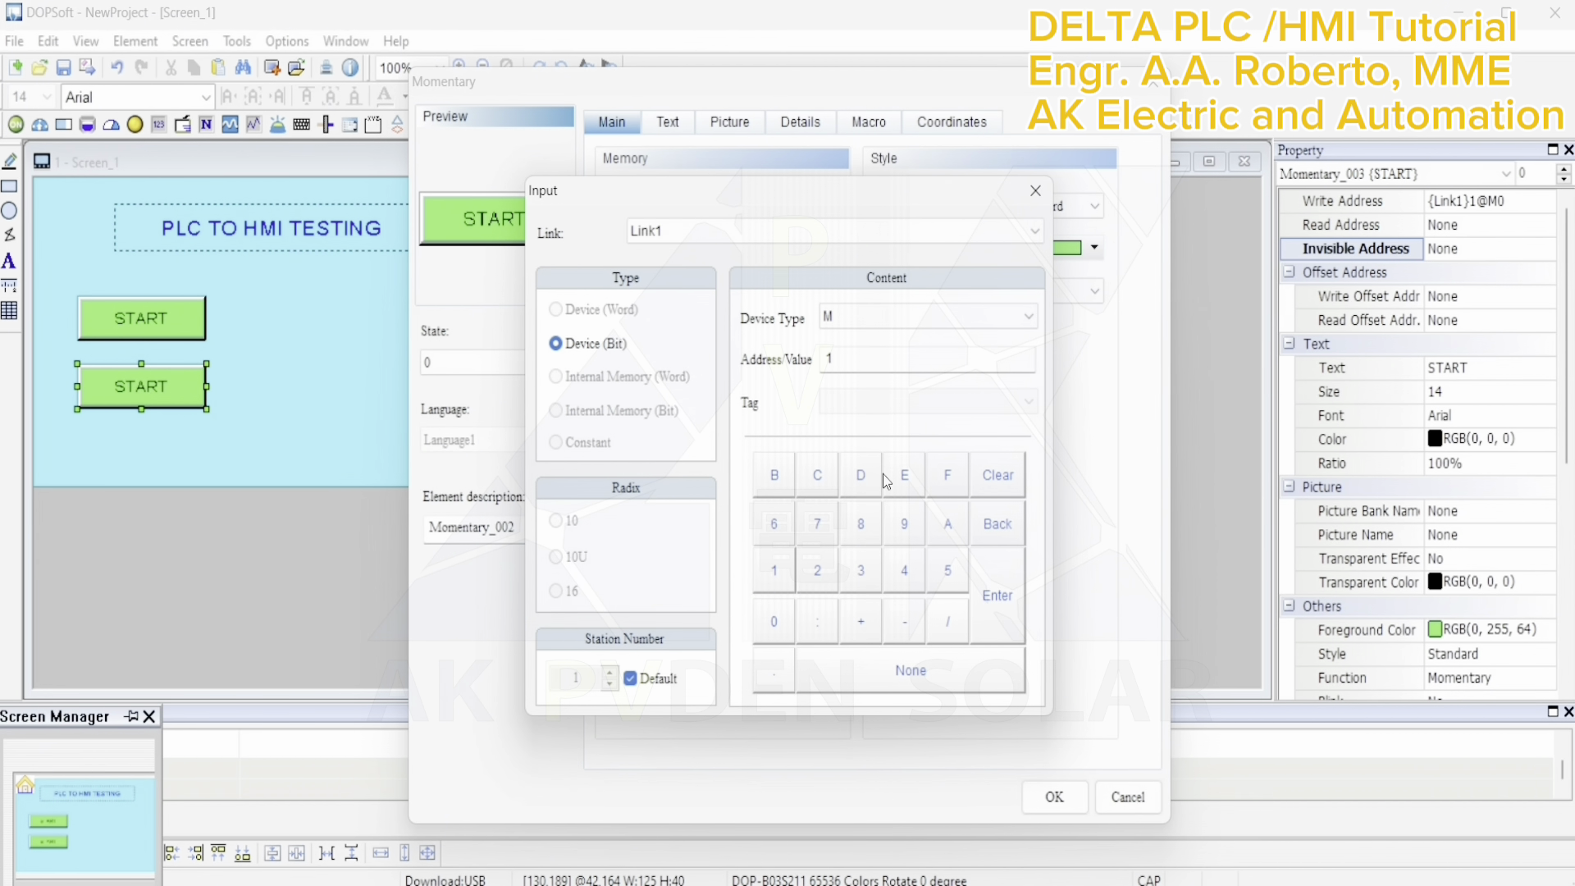
click(994, 621)
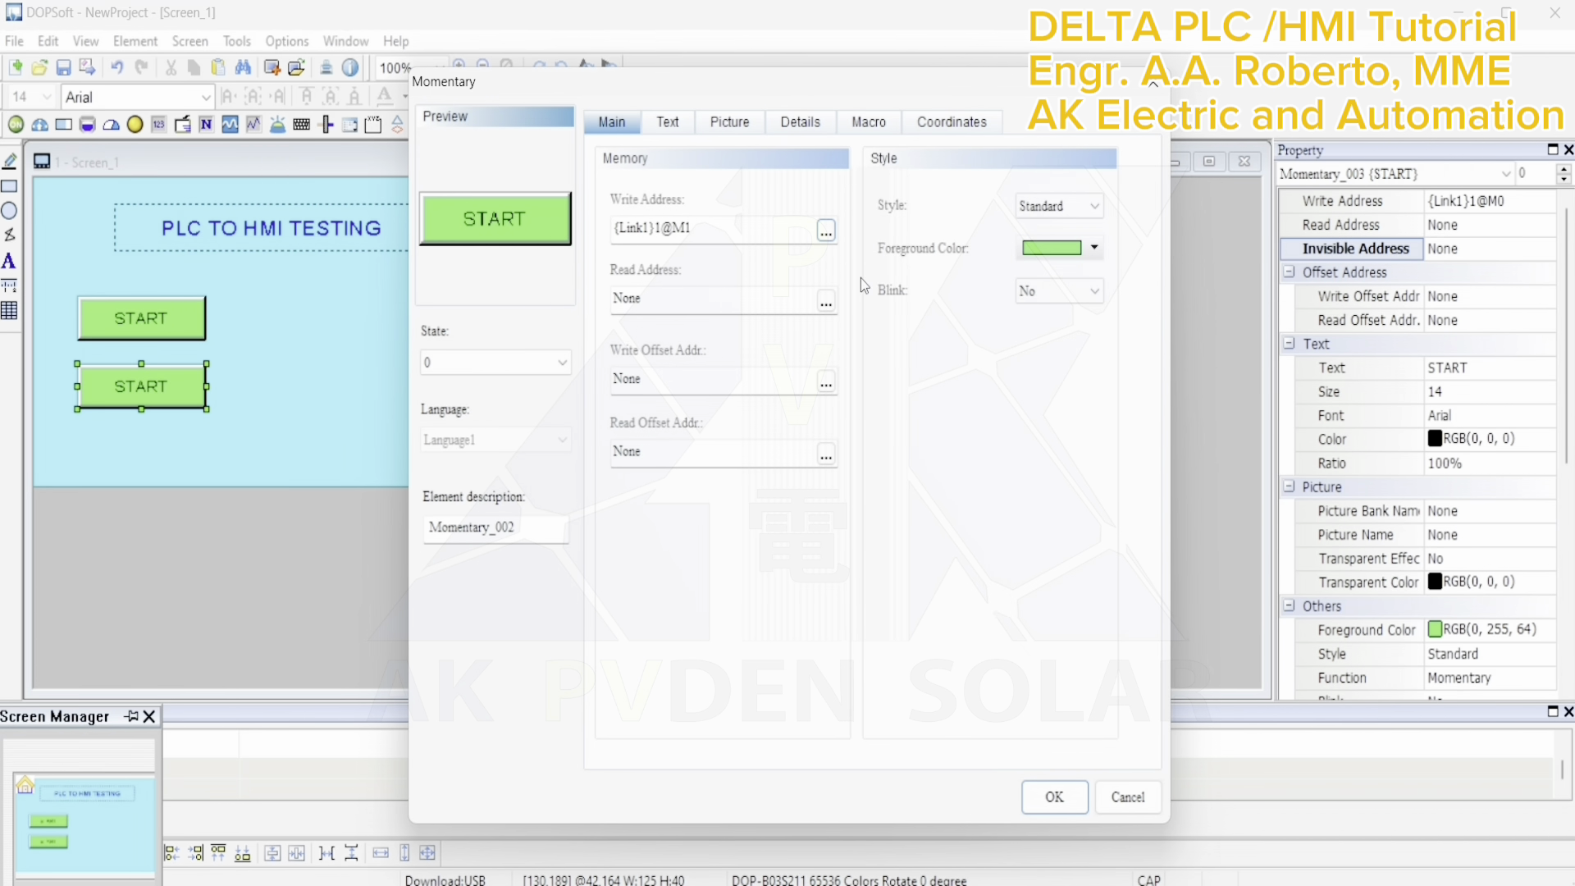
Relabel the lower button "STOP" for both state 0 and state 1
click(667, 123)
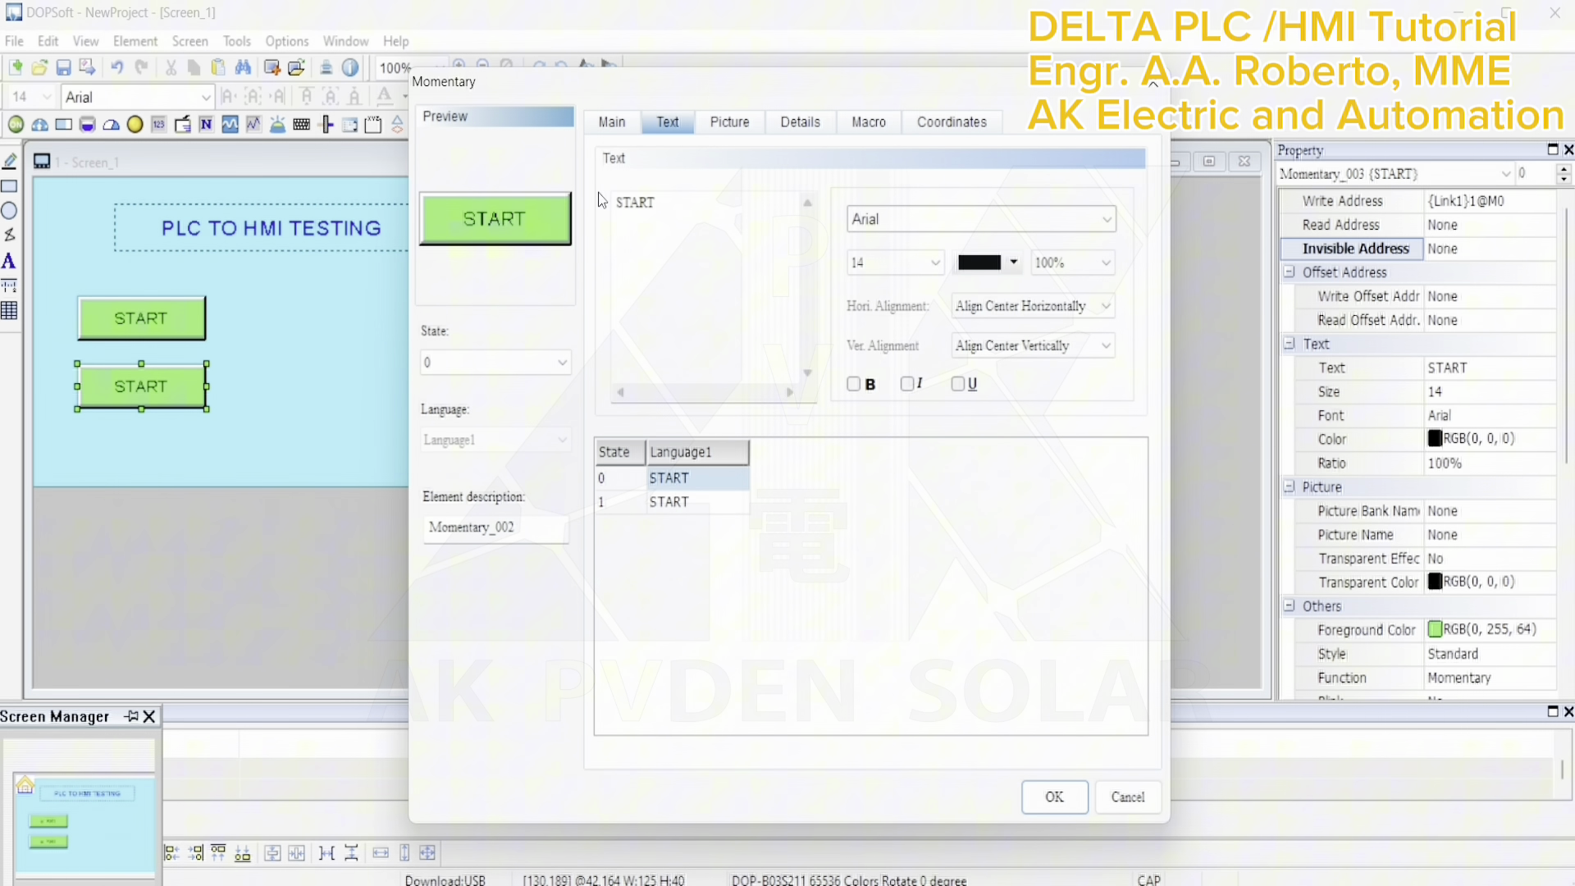
double_click(697, 222)
text(STOP)
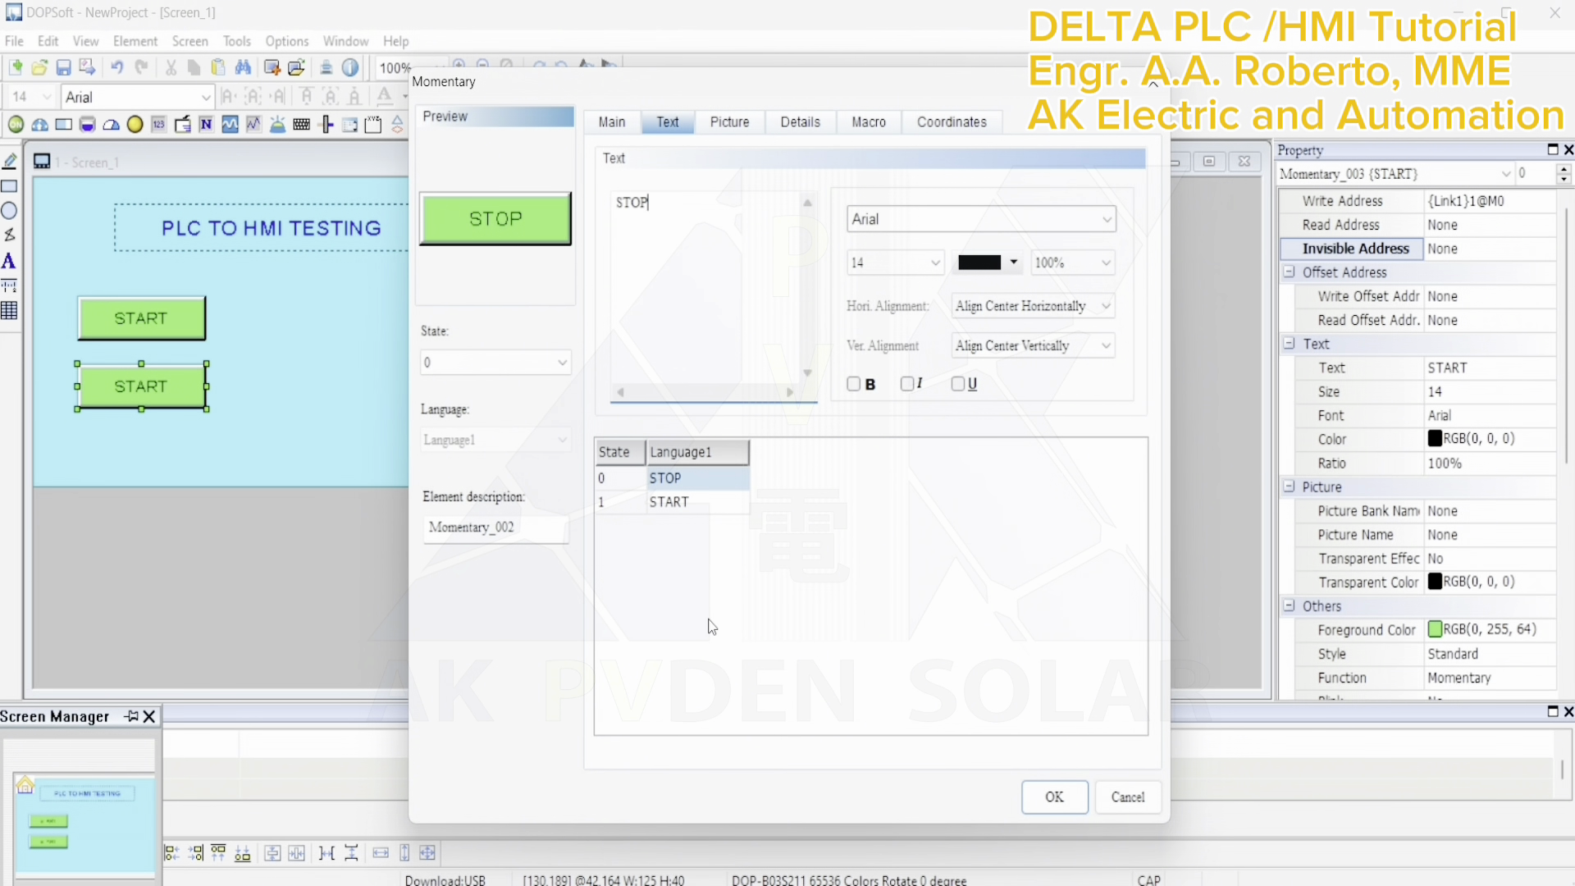
click(706, 502)
double_click(681, 213)
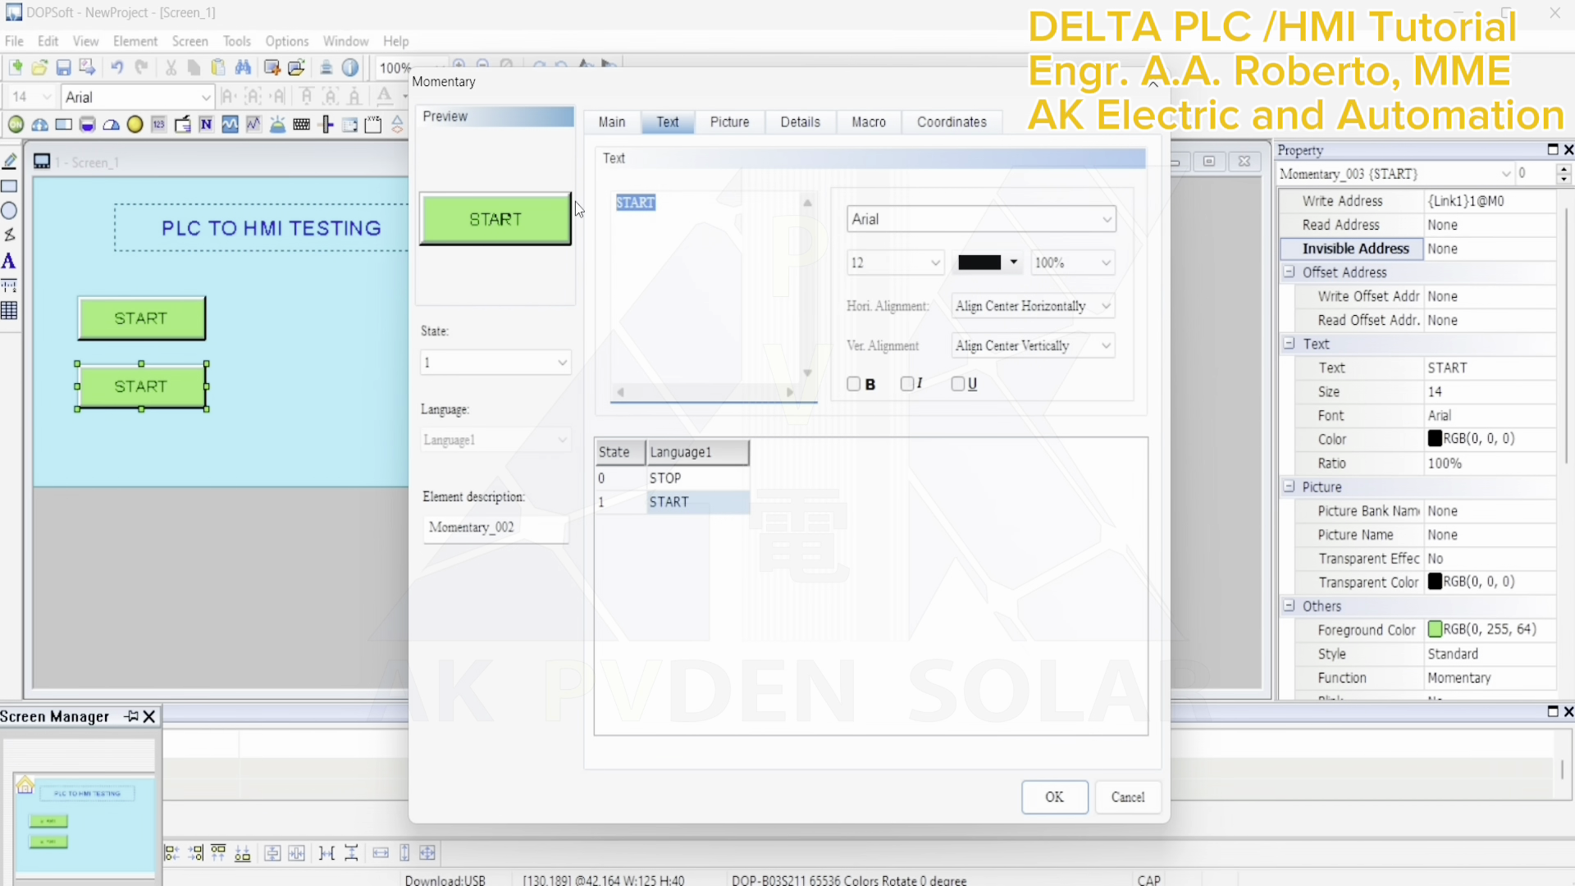
text(STOP)
Set the STOP button's foreground color for state 0 to red, RGB 255, 0, 0
click(612, 123)
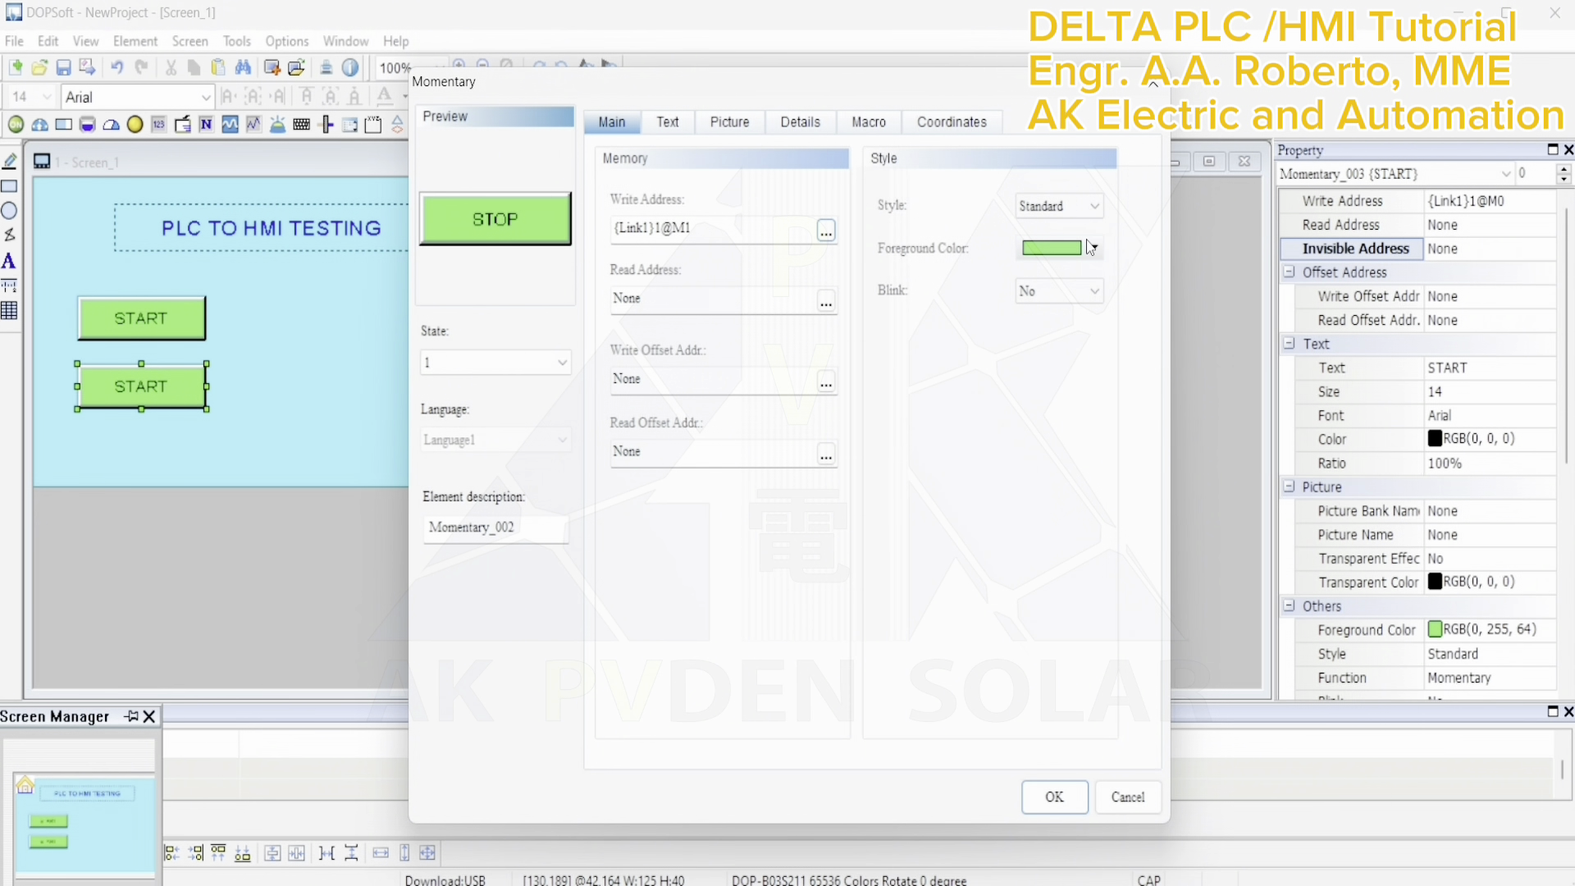
click(559, 364)
click(551, 383)
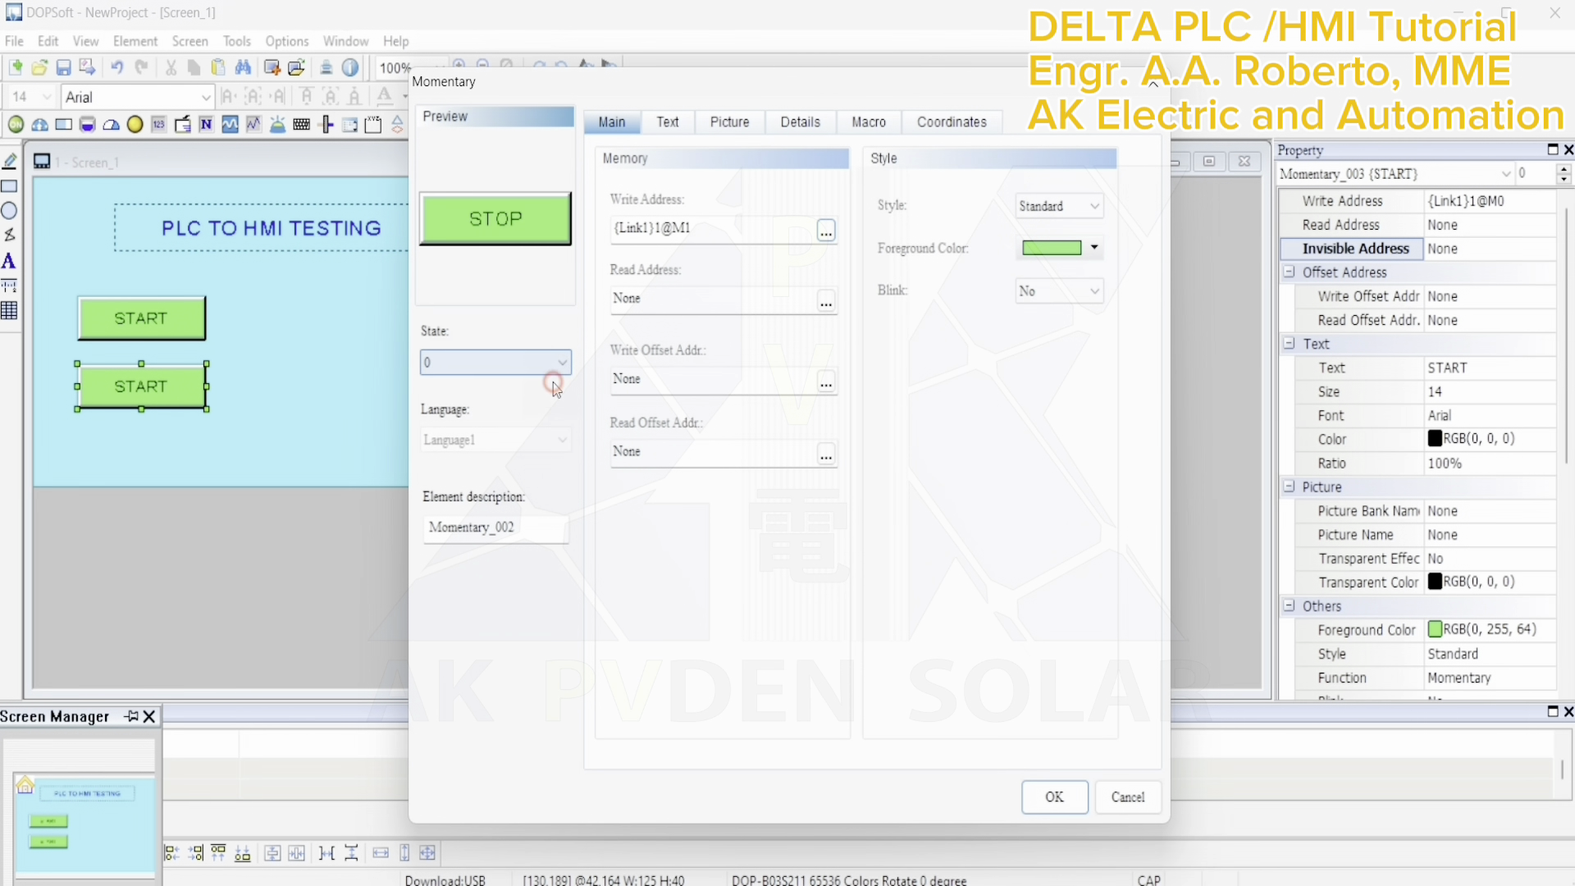
click(1095, 248)
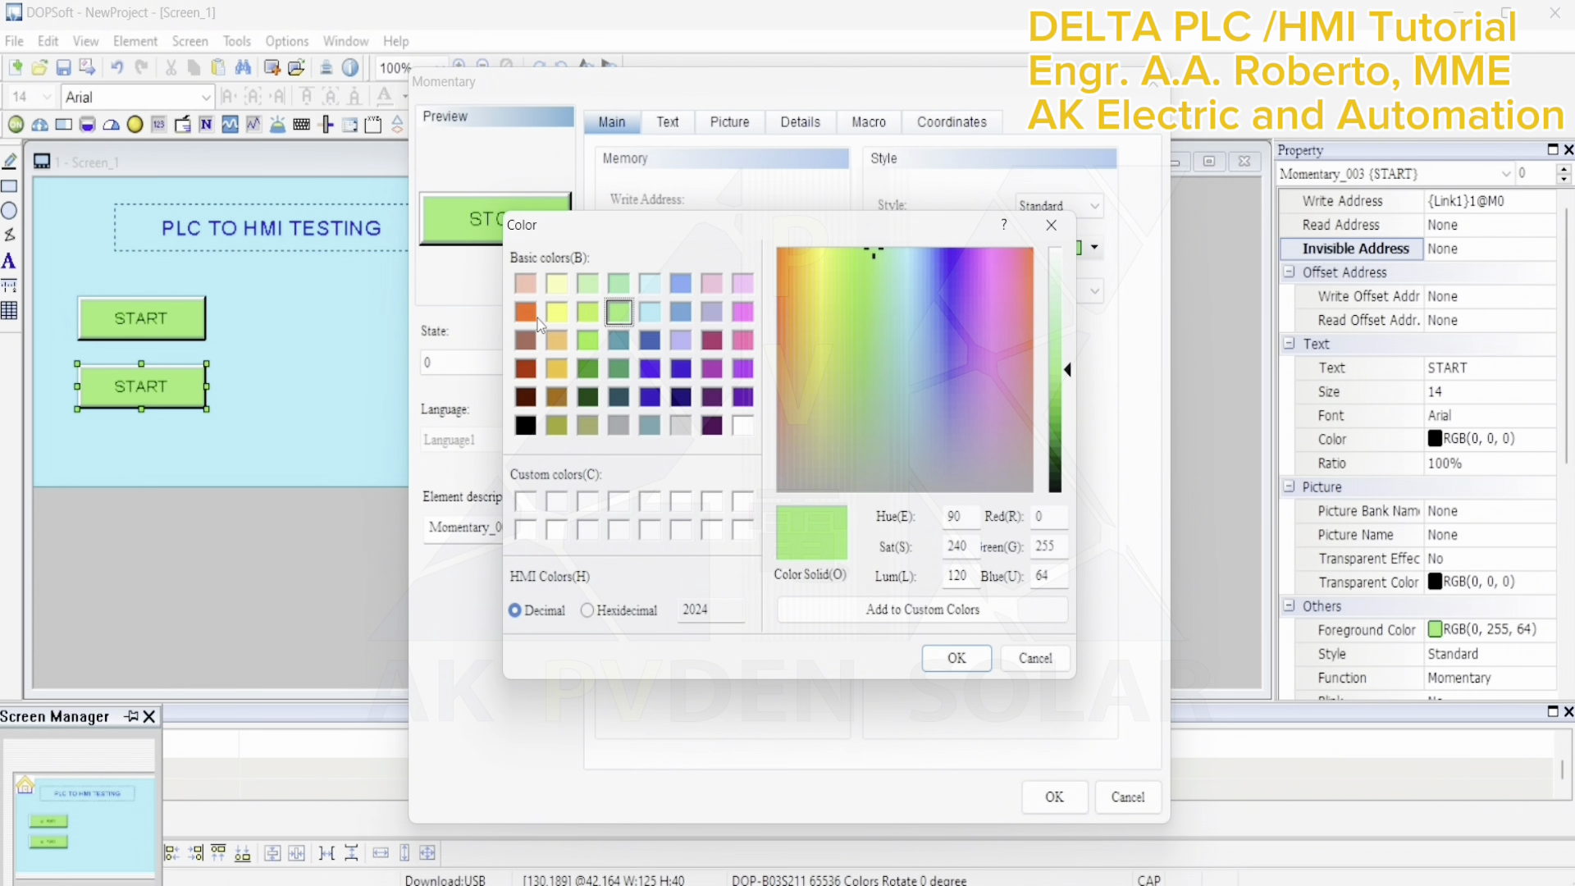
click(533, 315)
click(957, 658)
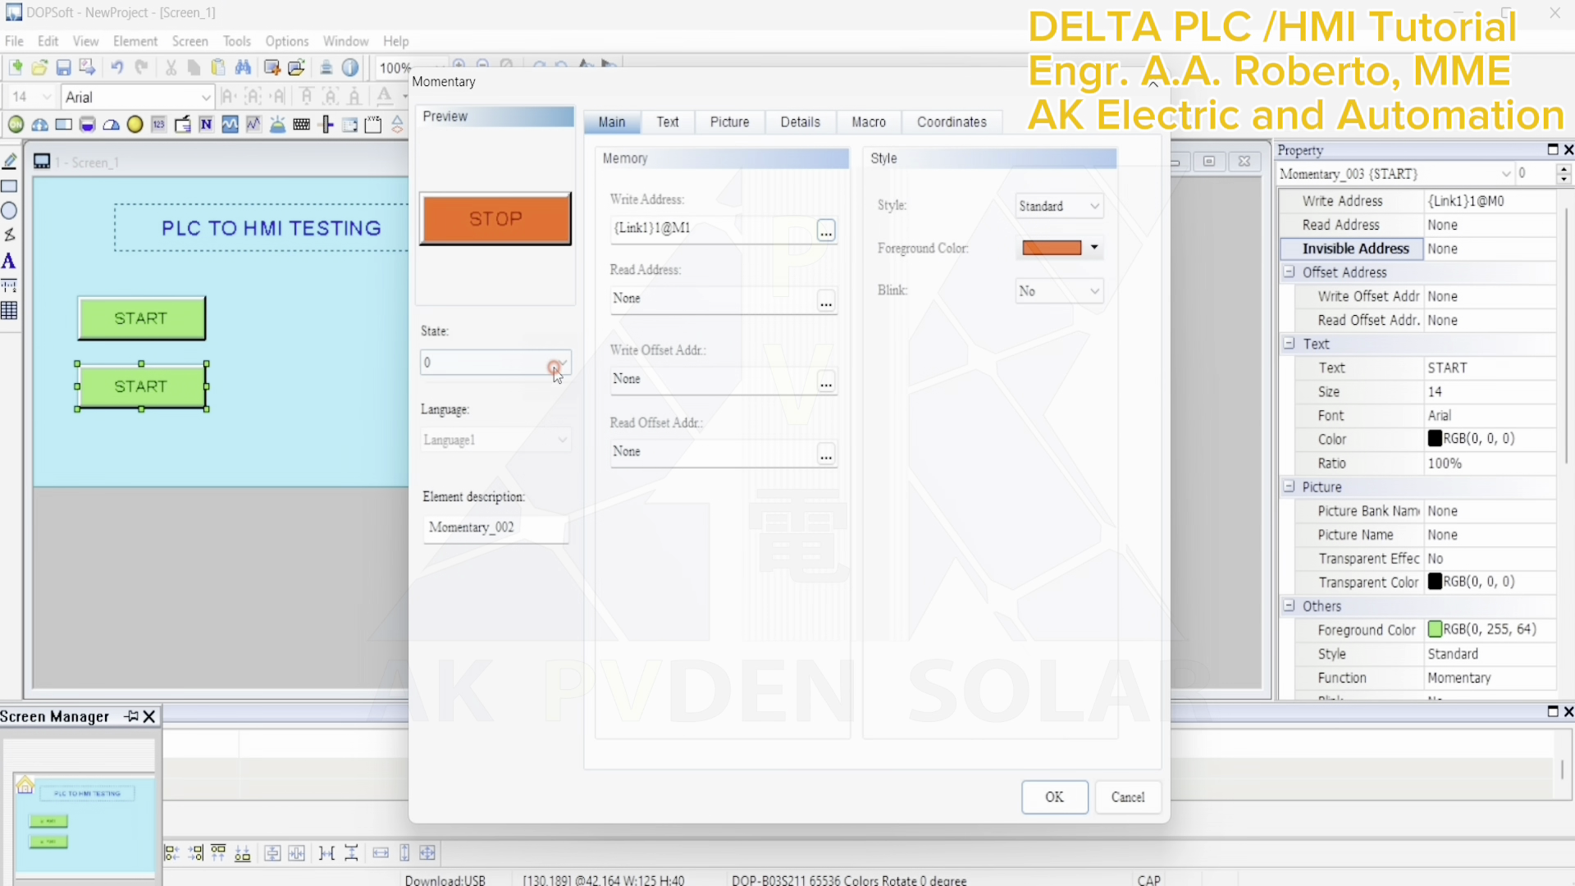
Set the STOP button's state 1 foreground color to red, RGB 255, 0, 0, and apply the button settings
click(557, 368)
click(546, 399)
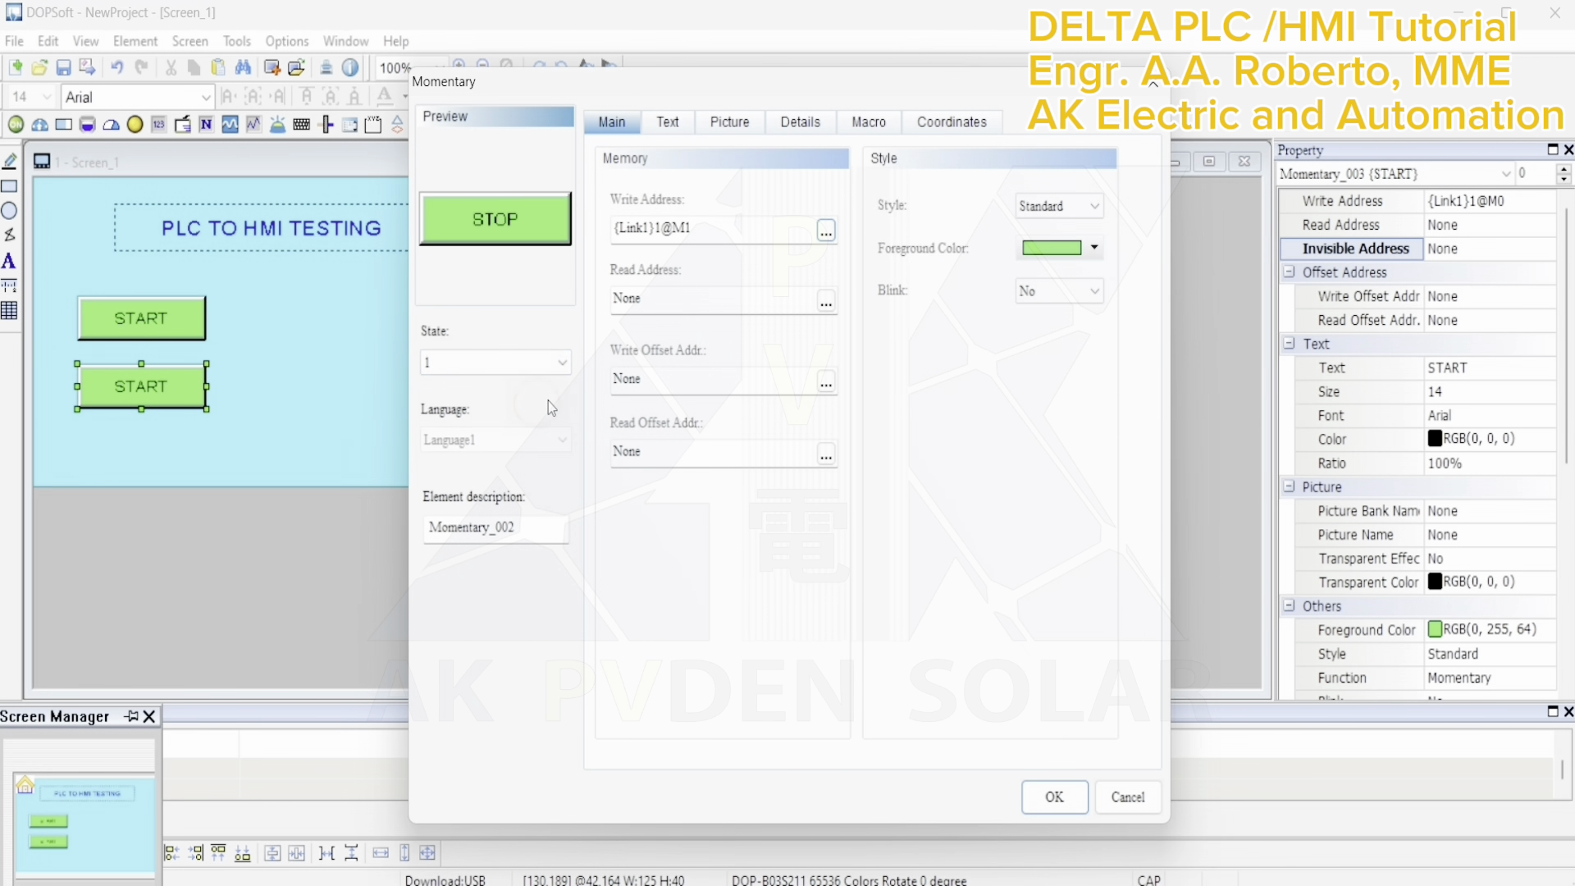
click(1094, 249)
click(526, 311)
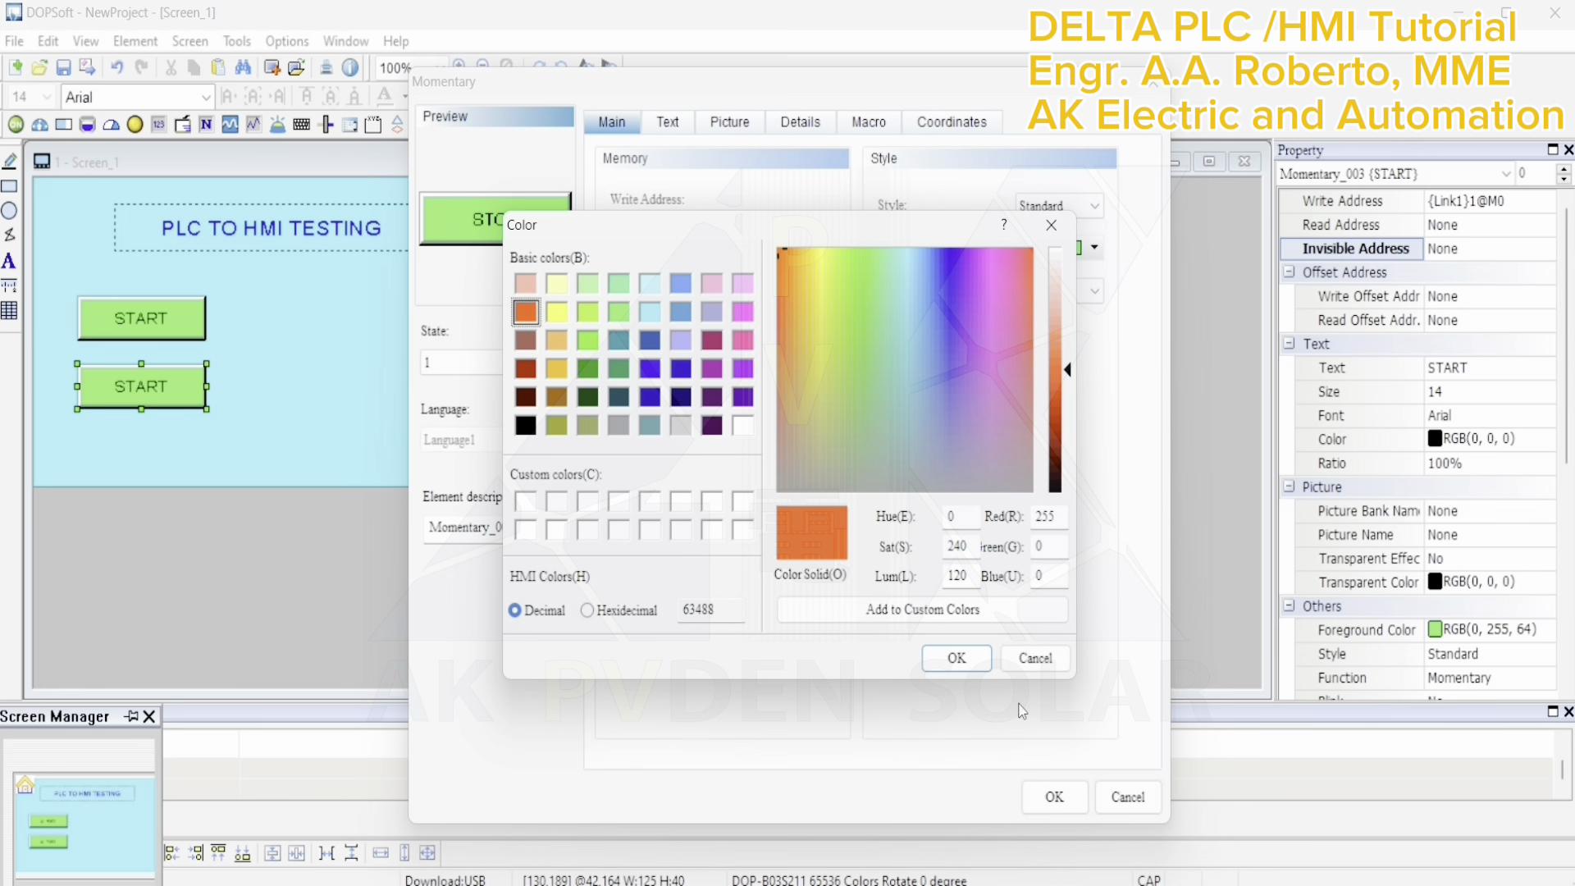
click(962, 653)
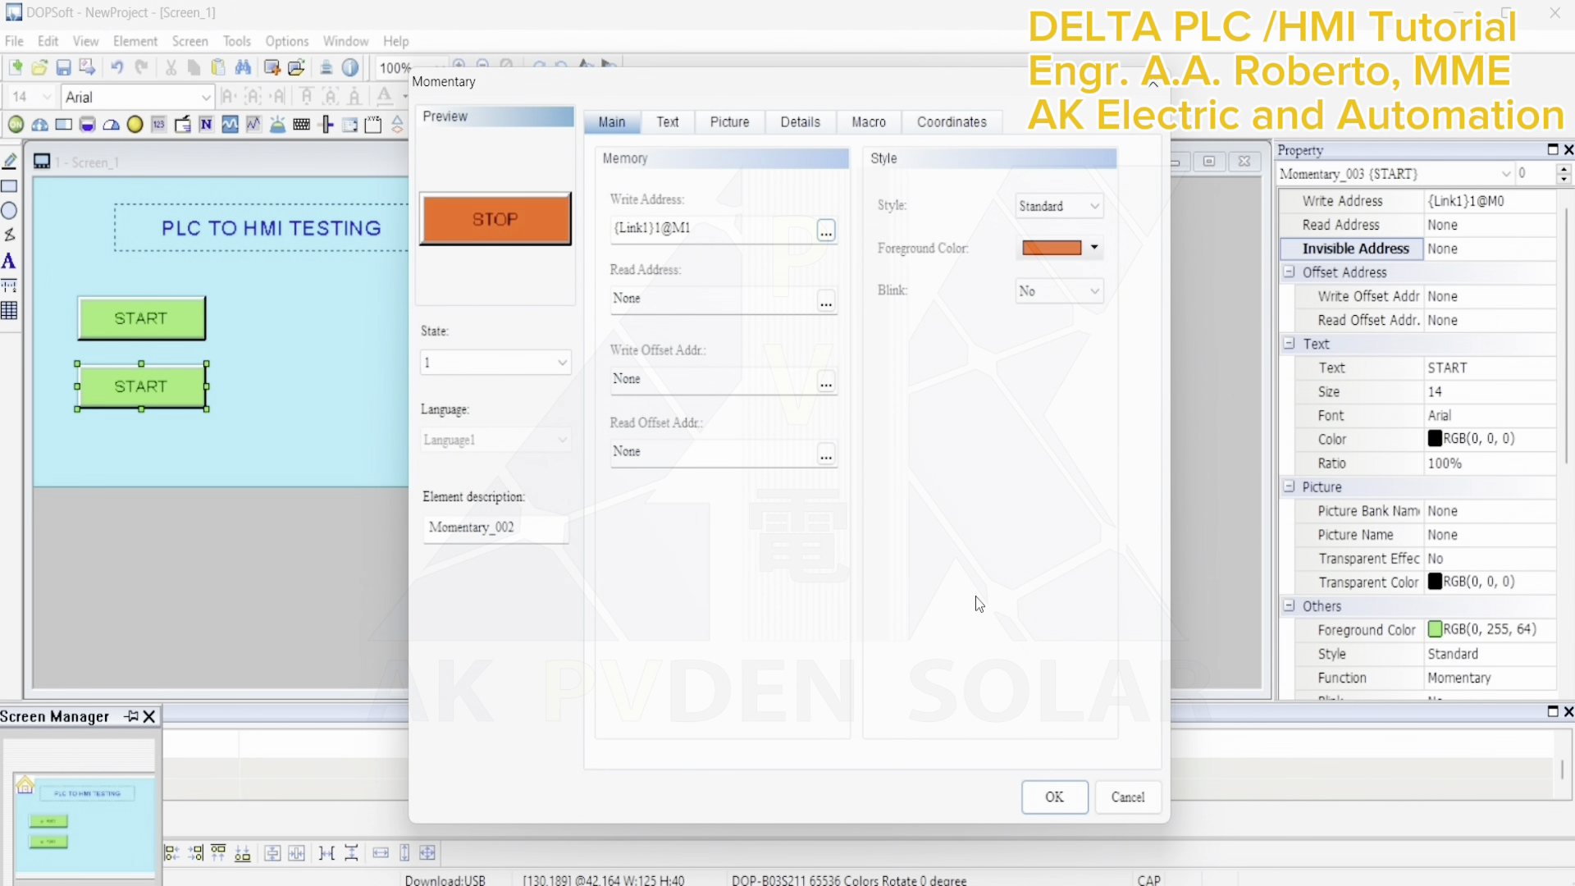
click(1054, 796)
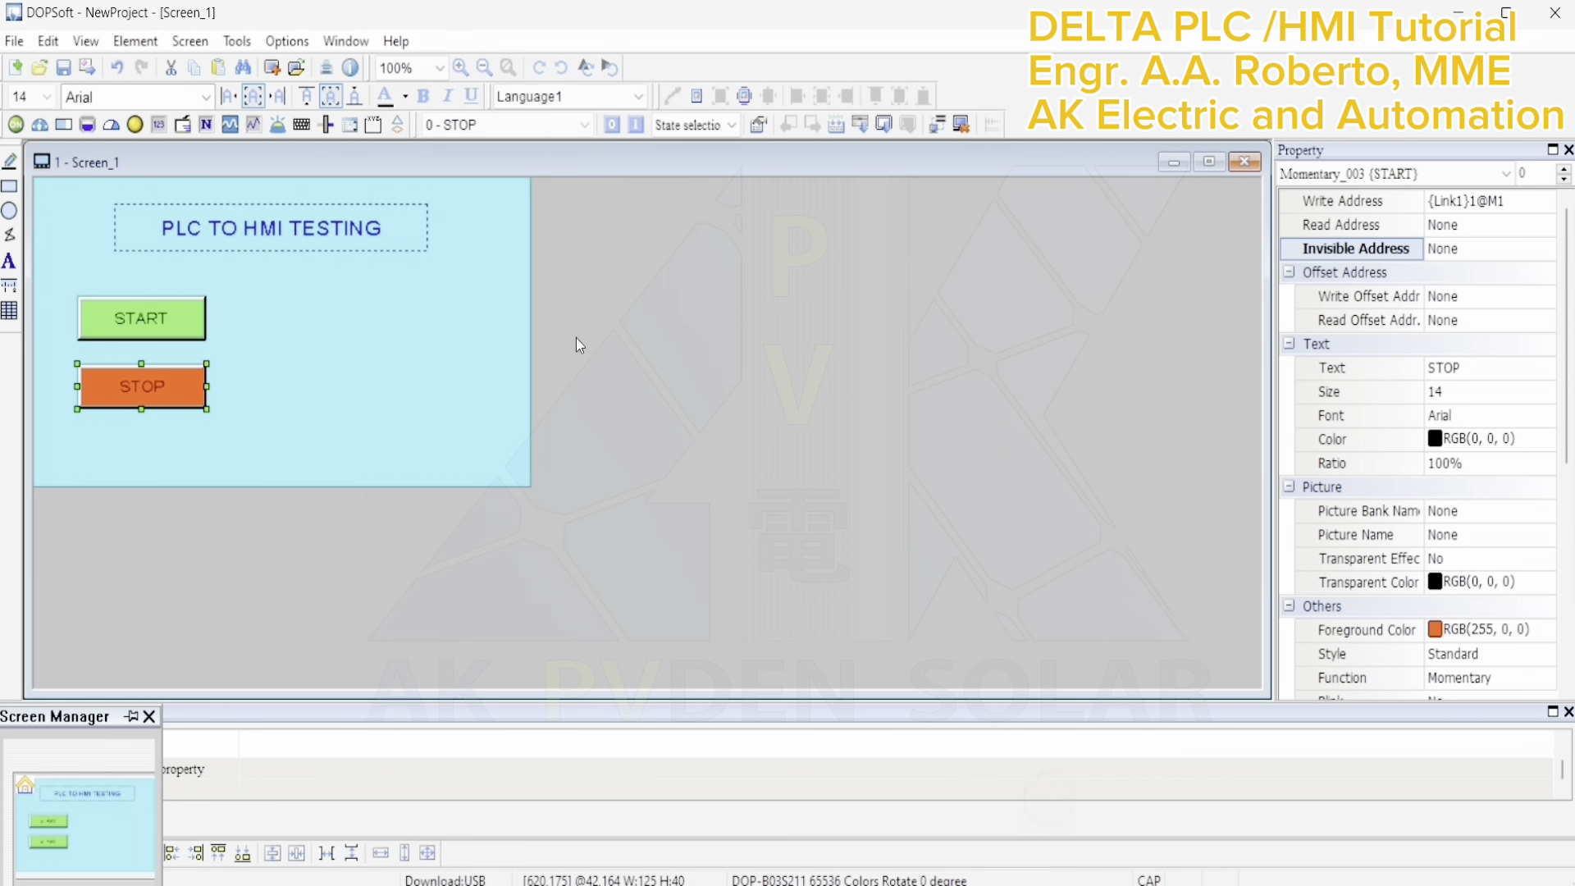
click(392, 365)
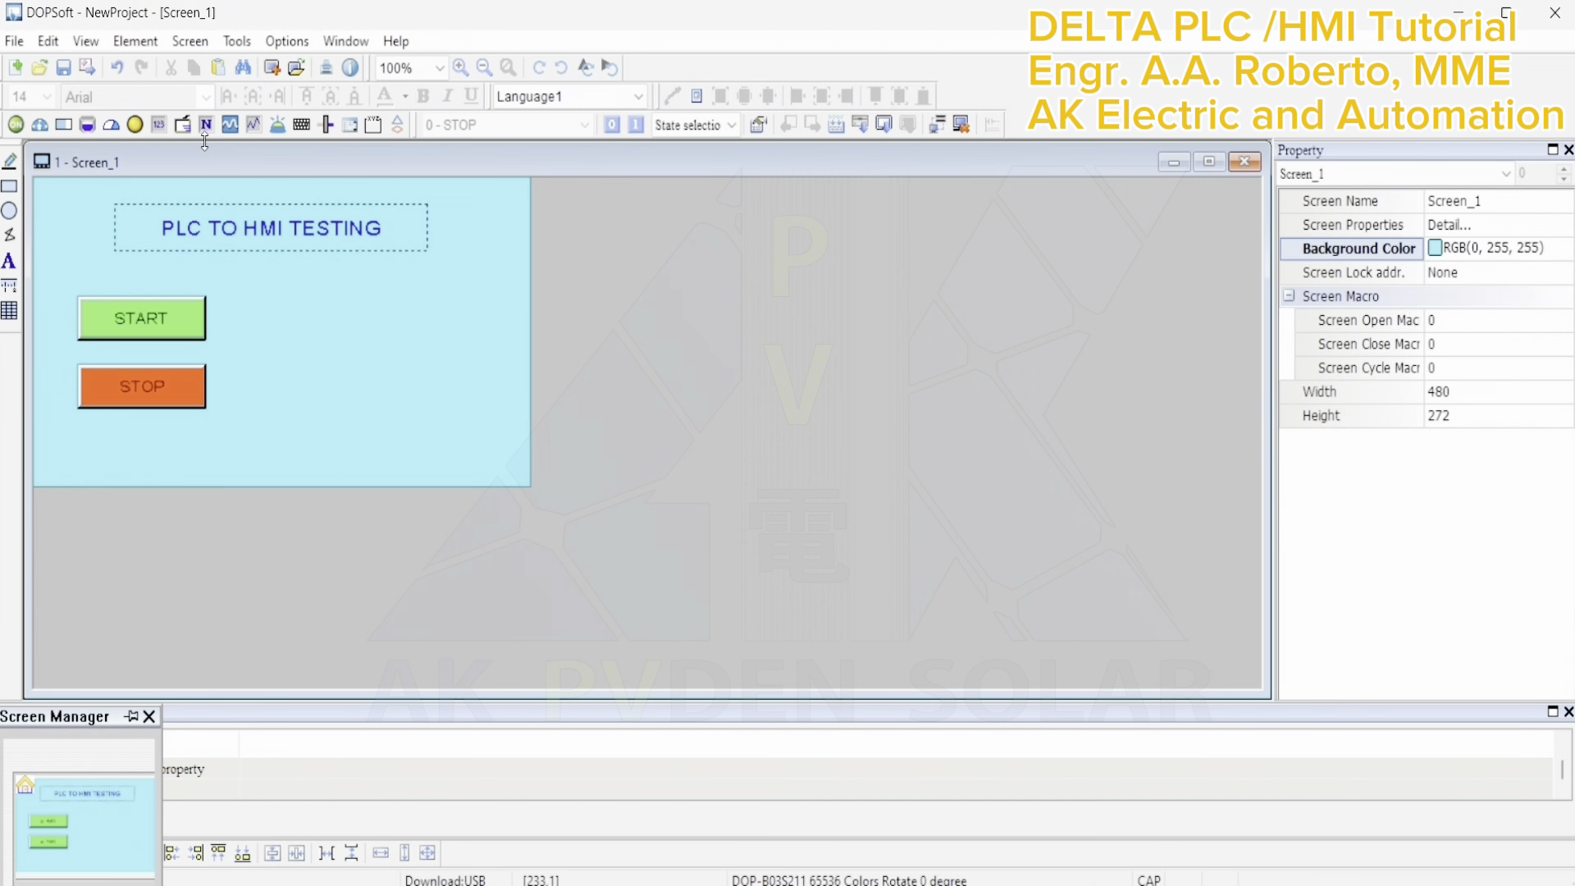
Draw a multistate indicator about 117 by 39 pixels on the screen, beside the START button
click(134, 41)
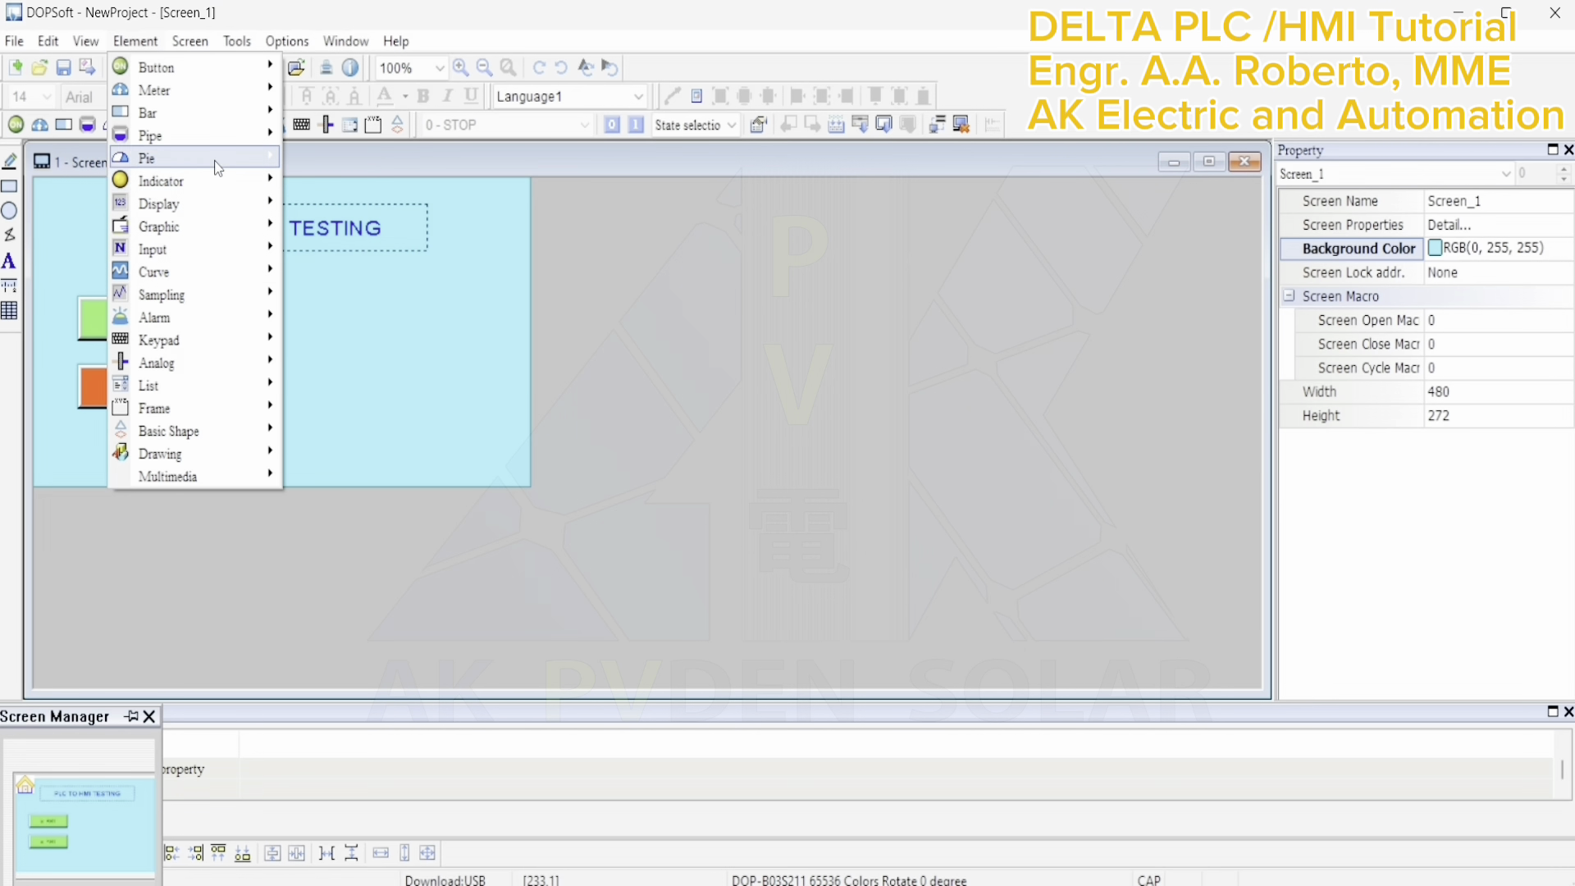
mouse_move(223, 181)
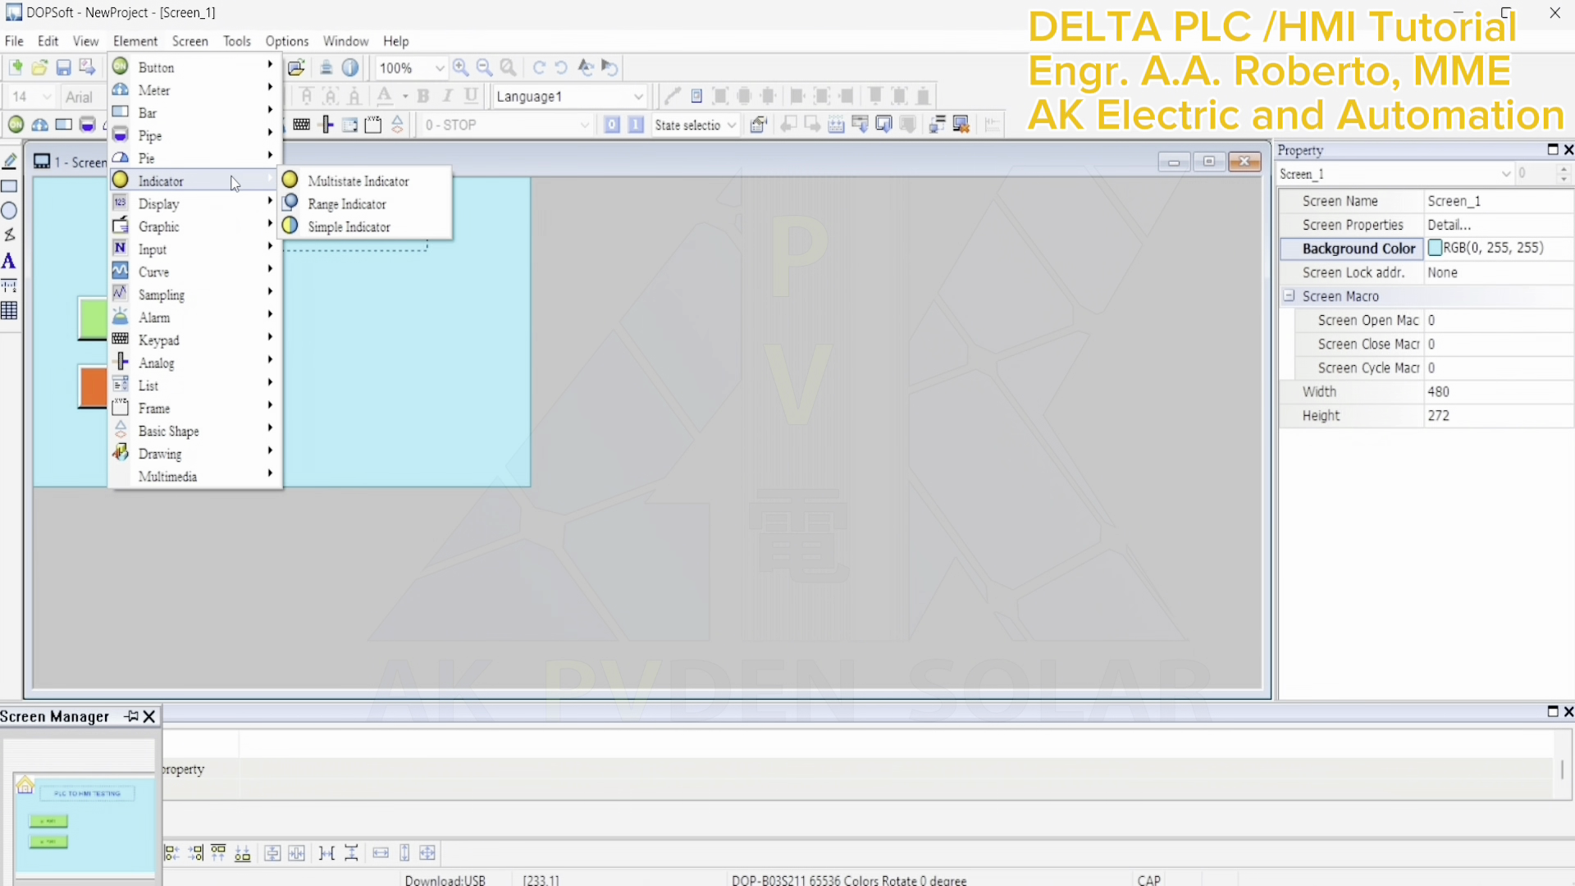
click(420, 180)
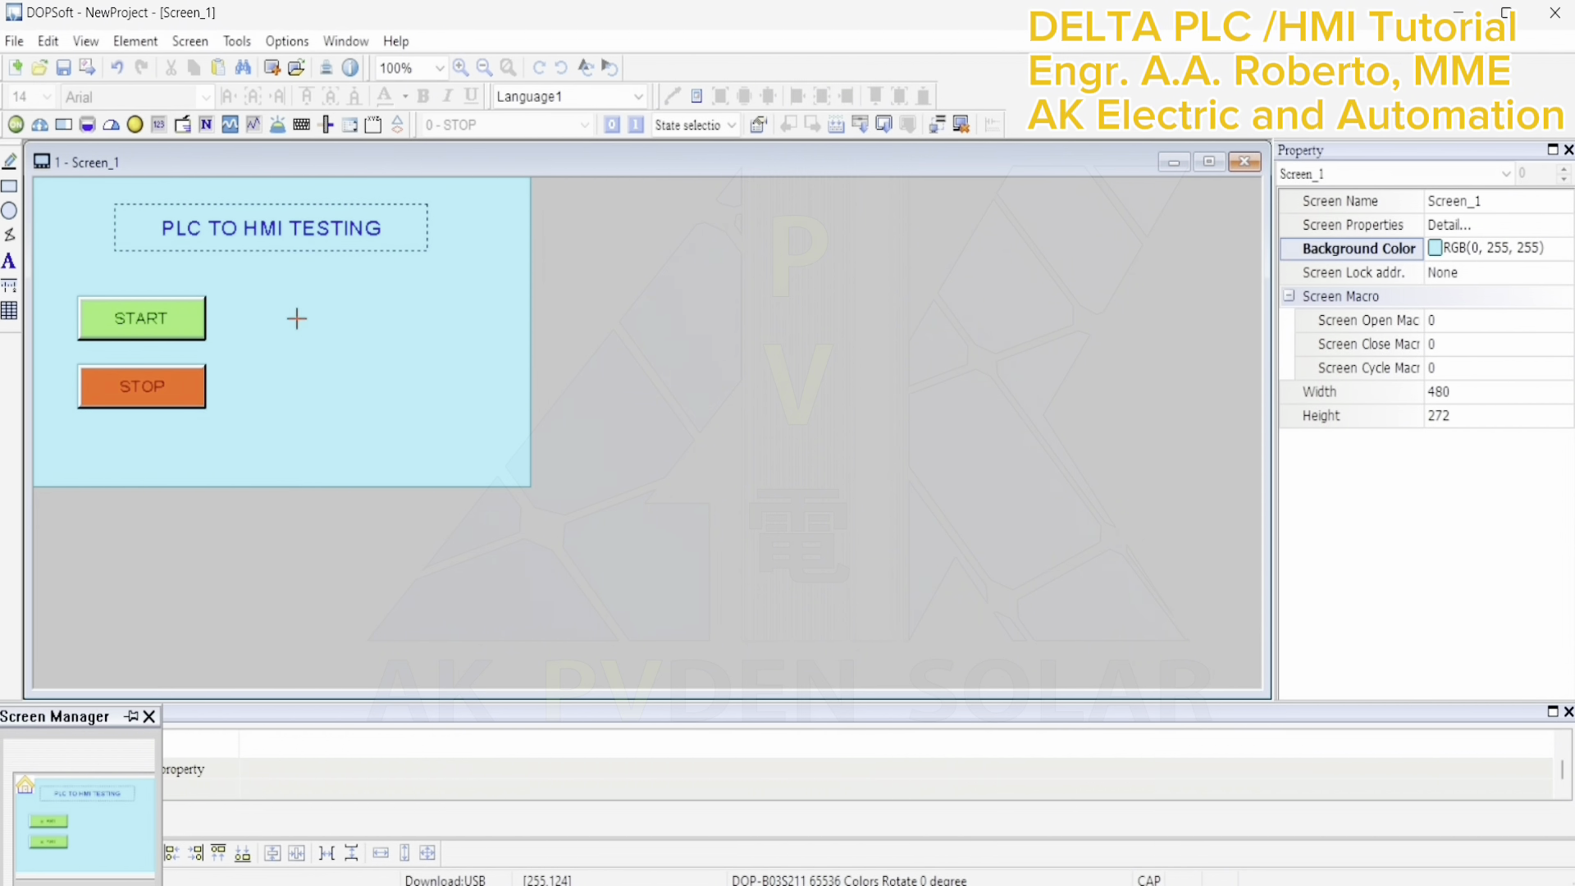
drag(297, 318, 418, 362)
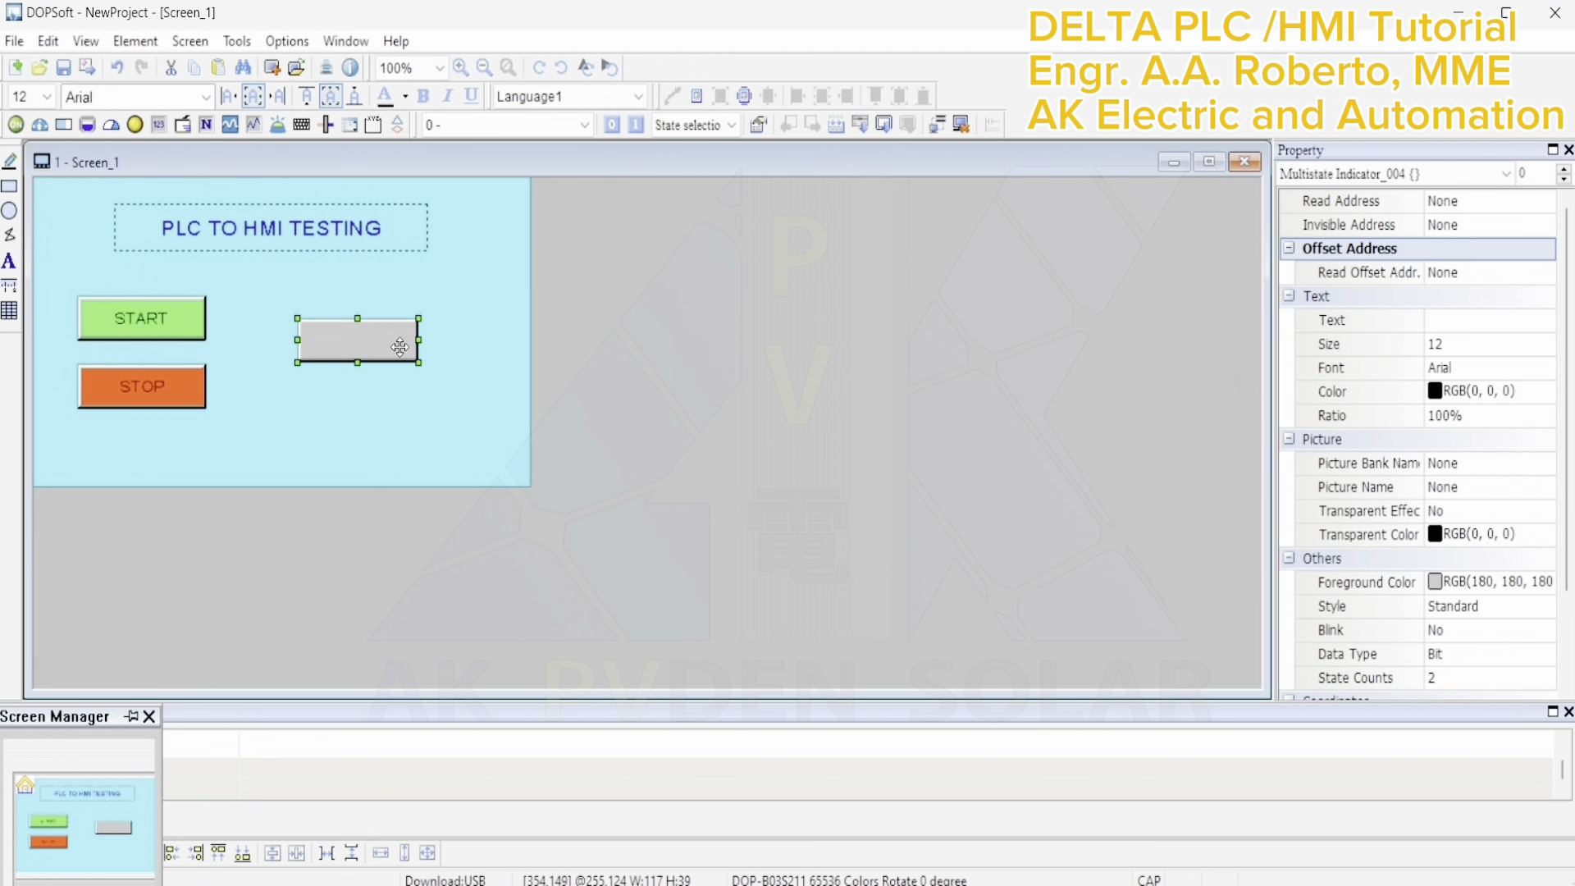
Set the multistate indicator's read address to PLC bit Y0 on Link1
double_click(400, 350)
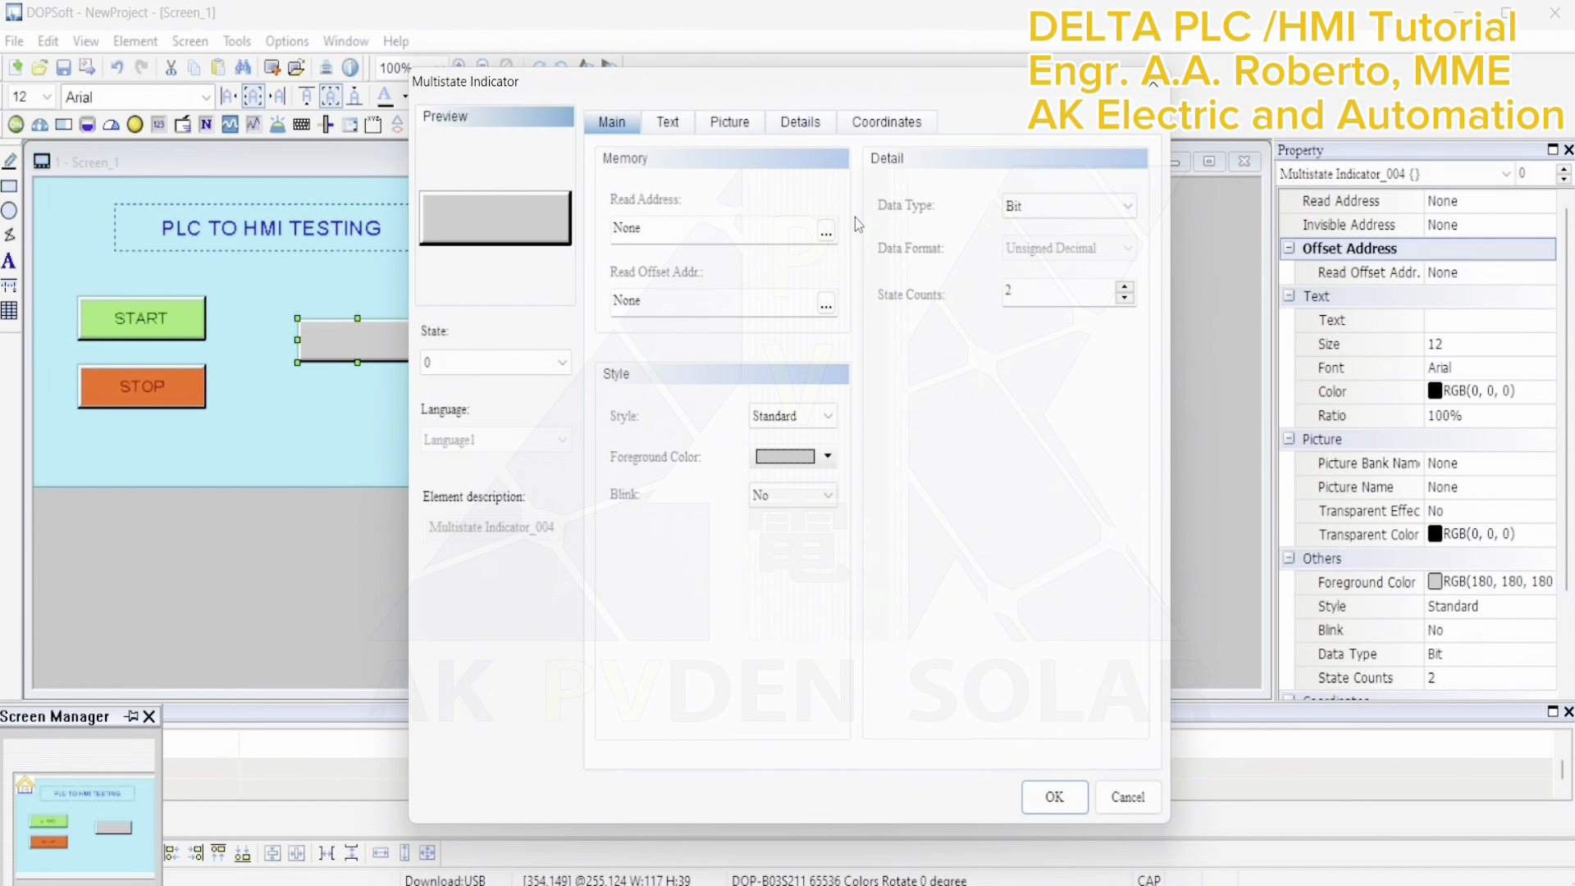
click(826, 234)
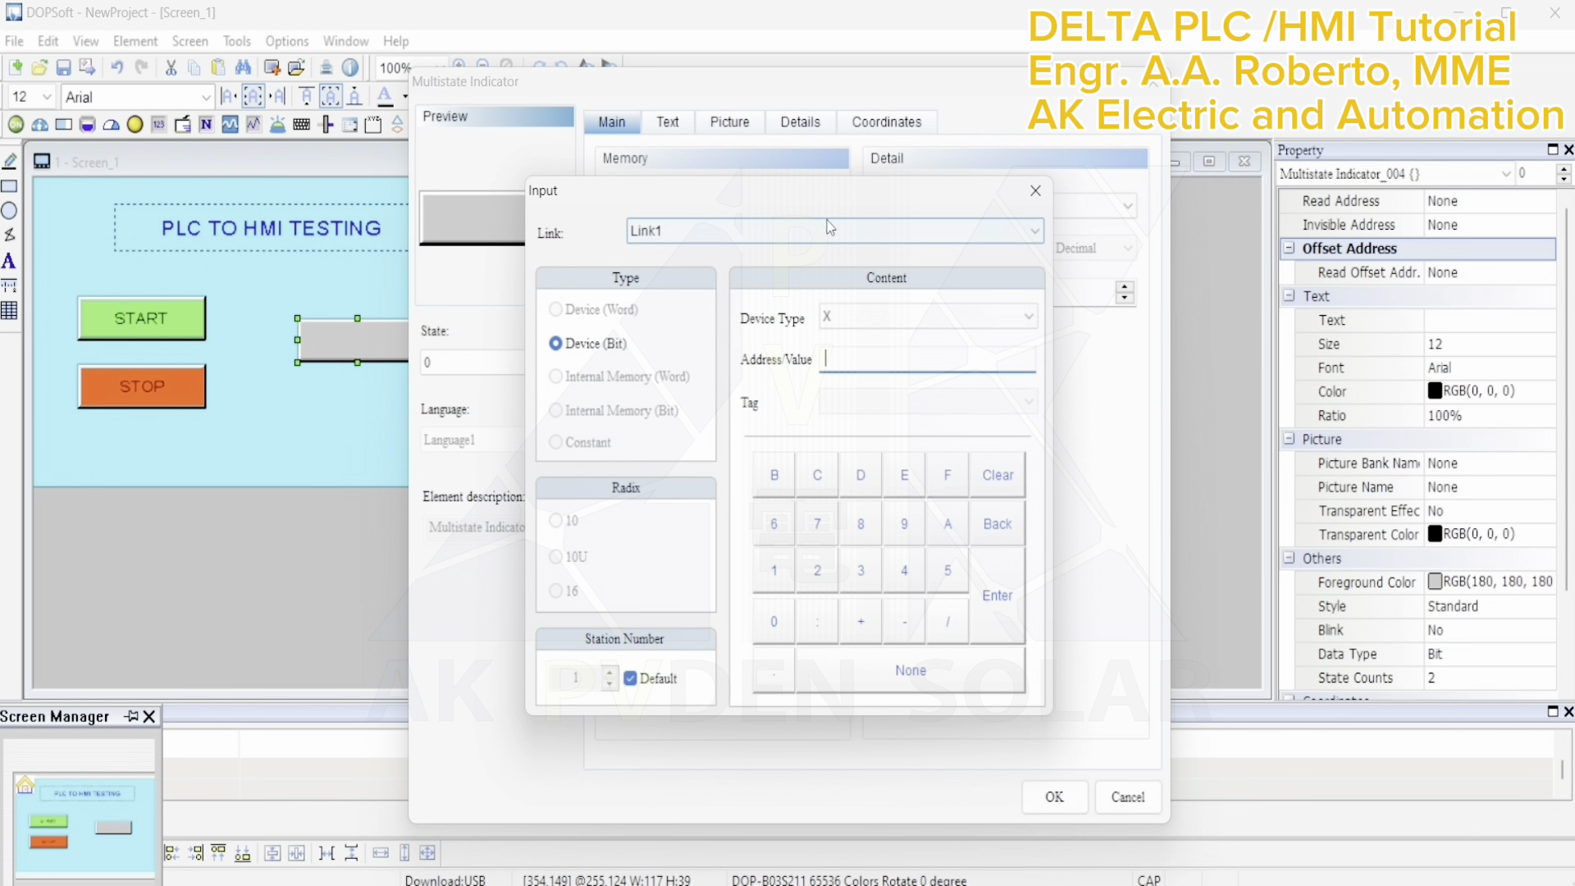
click(860, 317)
click(860, 354)
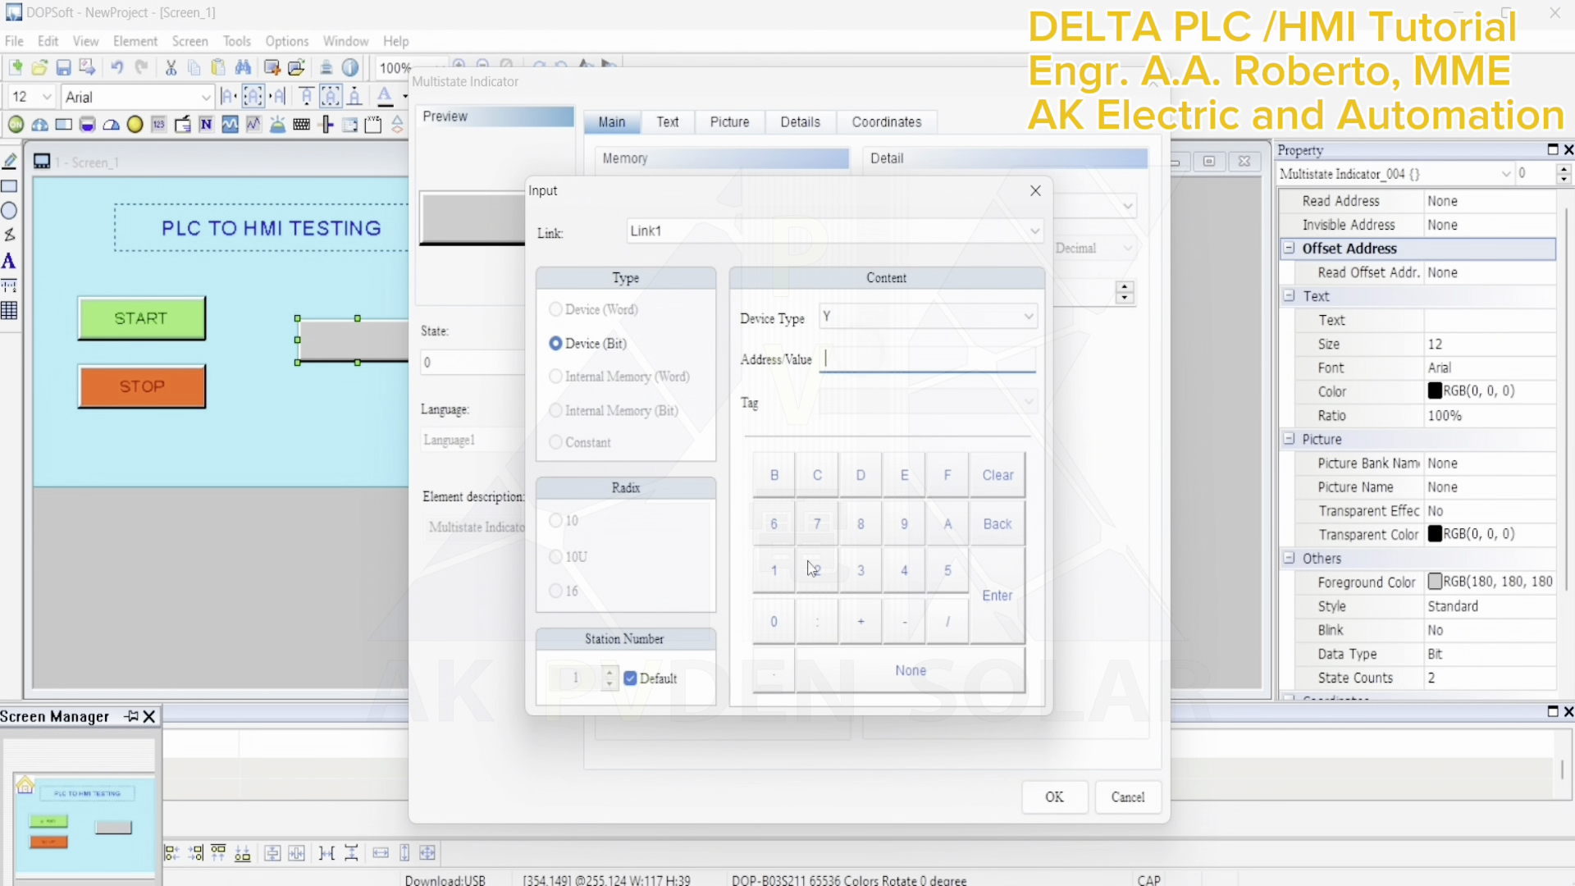
click(778, 621)
click(1022, 605)
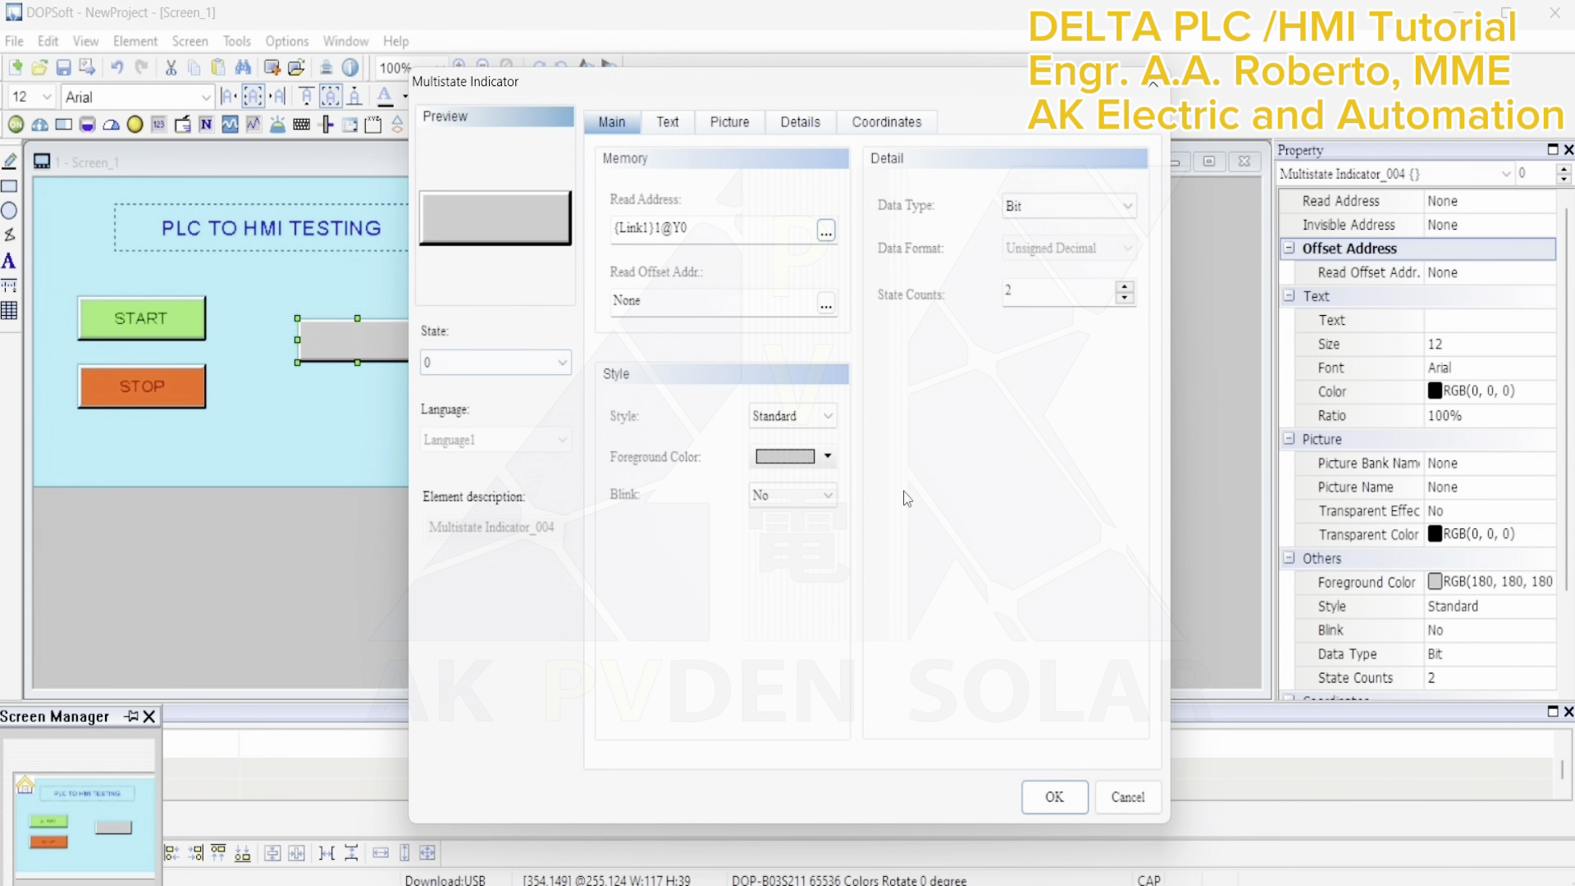
Set the indicator's foreground color for state 0 to red, RGB 255, 0, 0
click(827, 457)
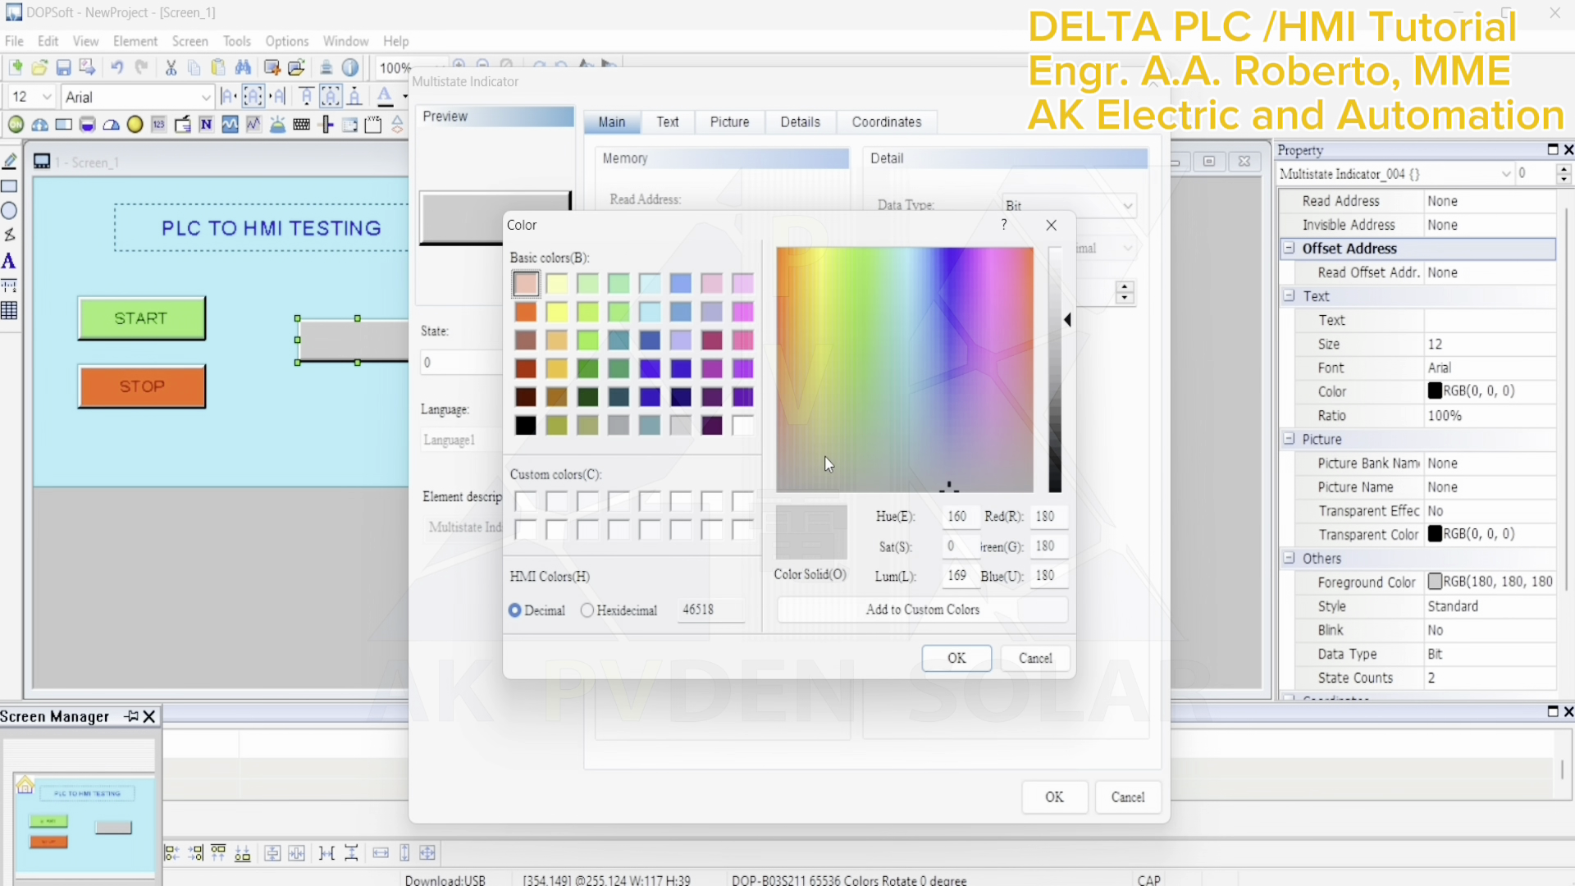
click(526, 312)
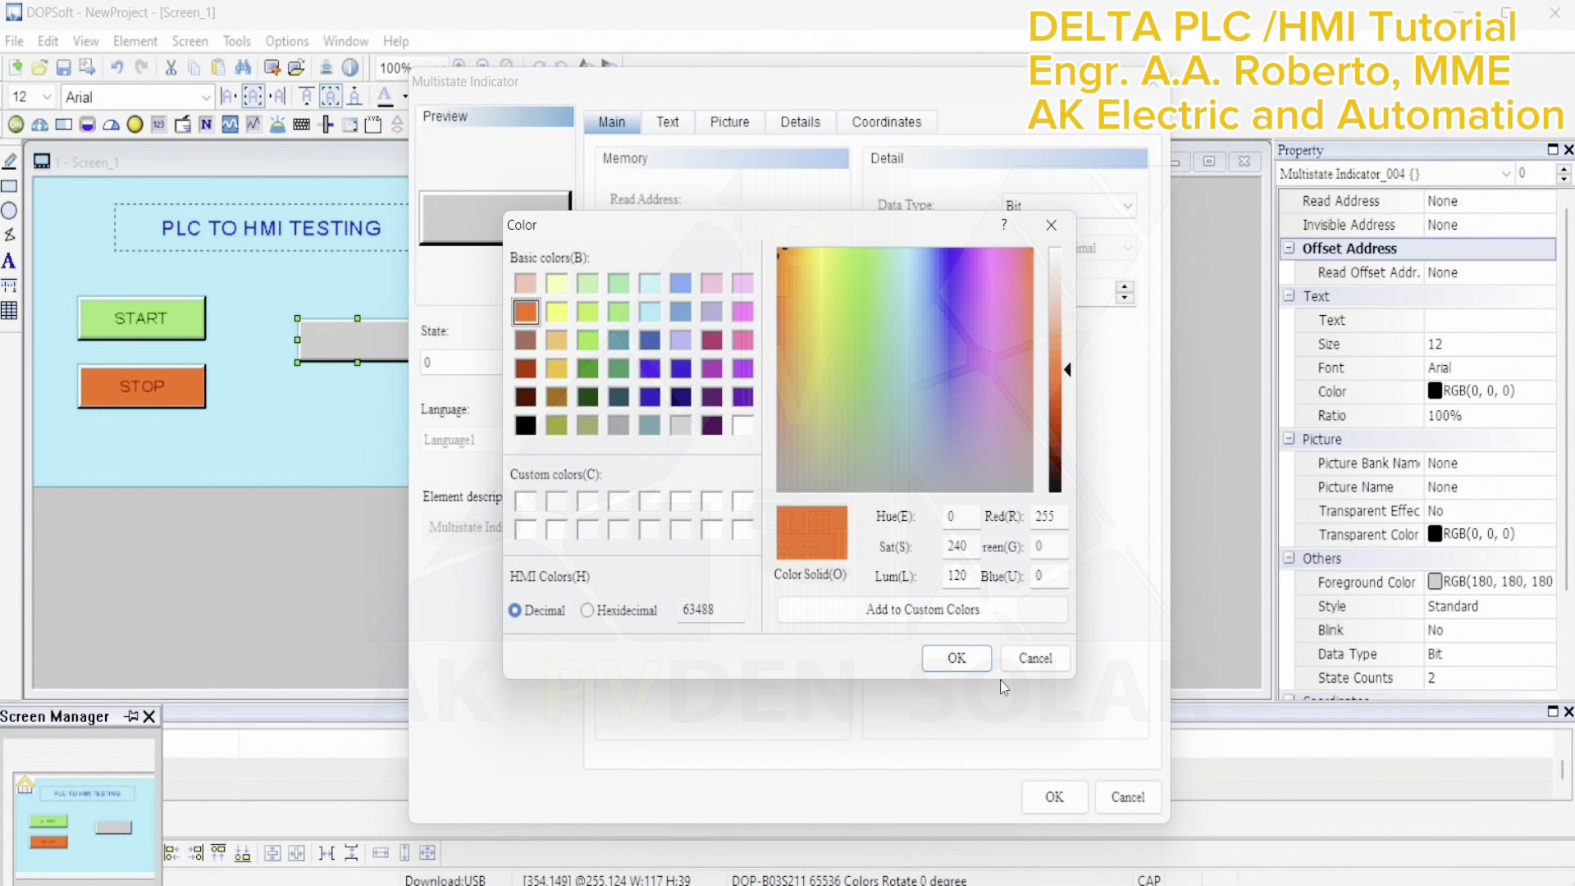
click(958, 660)
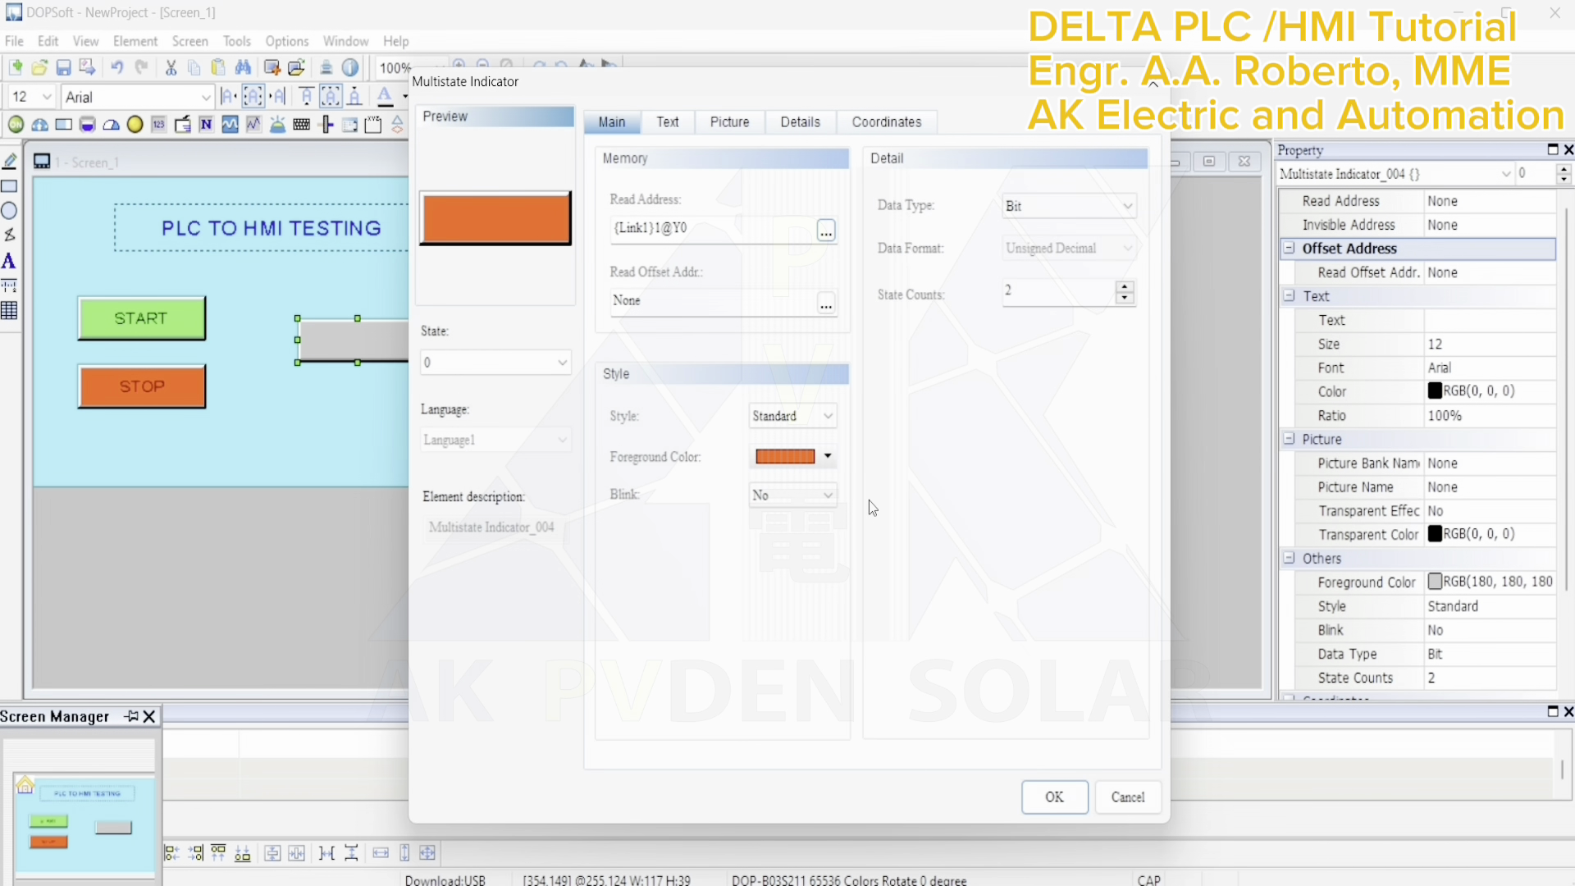
Set the indicator's foreground color for state 1 to green, RGB 0, 255, 64
click(563, 362)
click(529, 402)
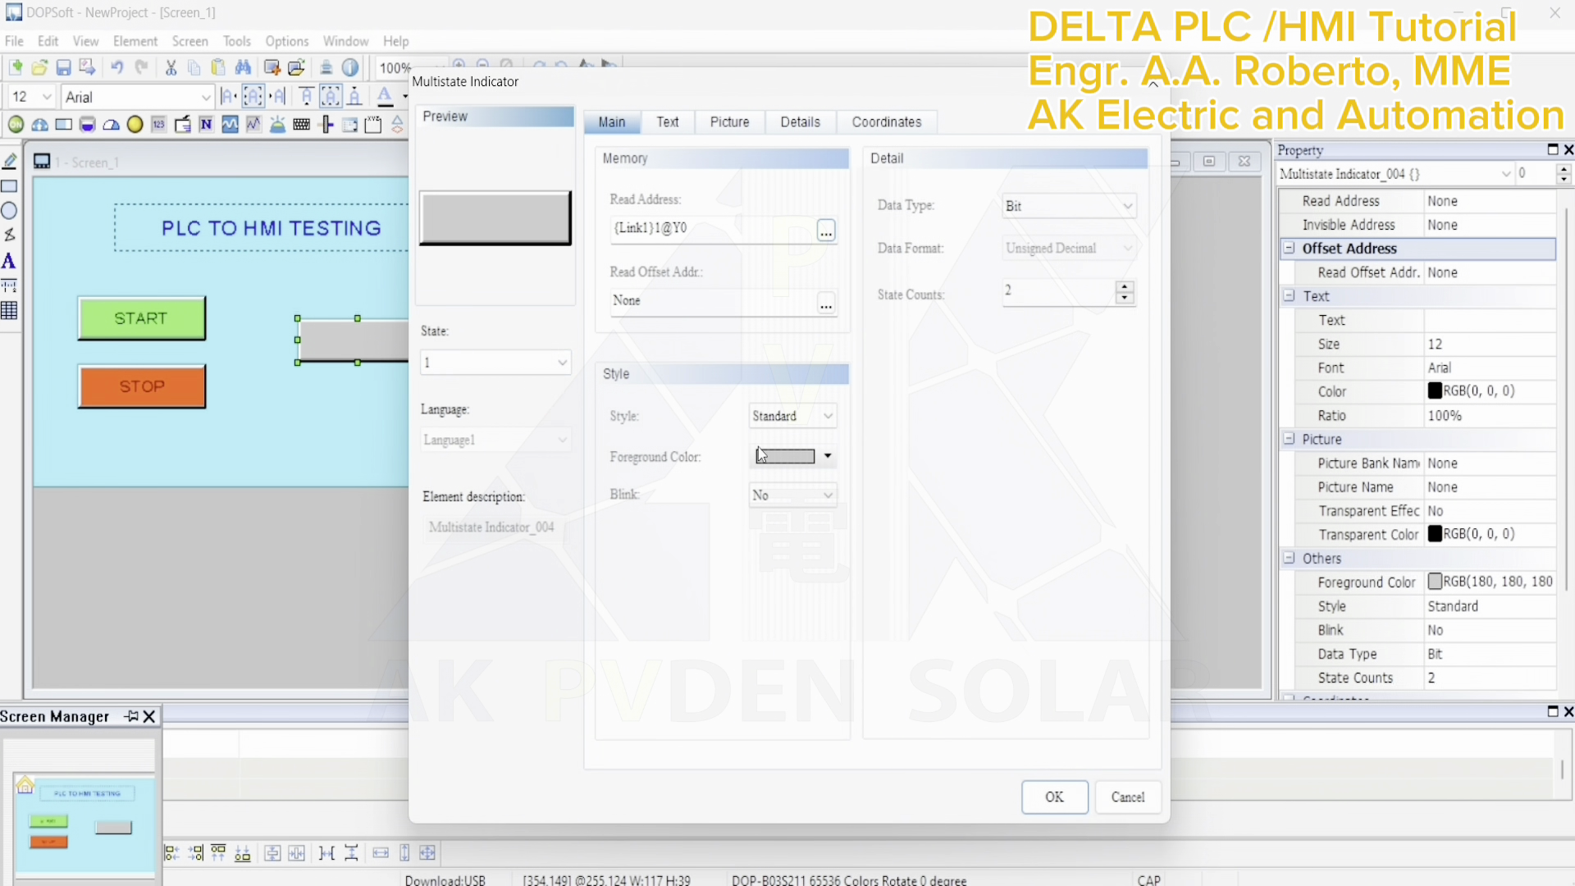
click(827, 457)
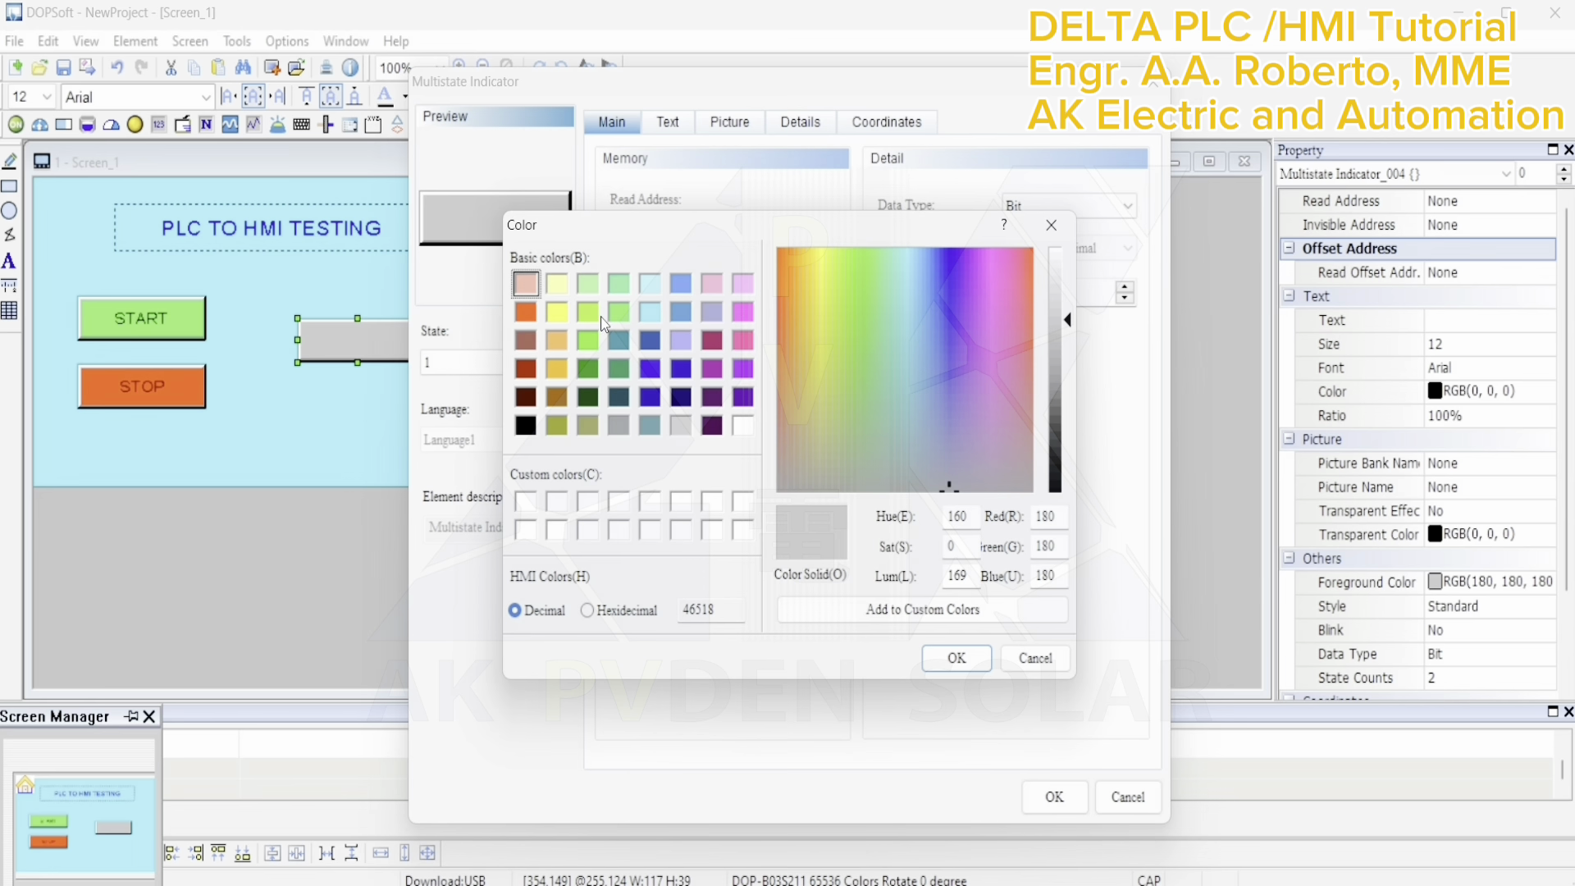
click(630, 320)
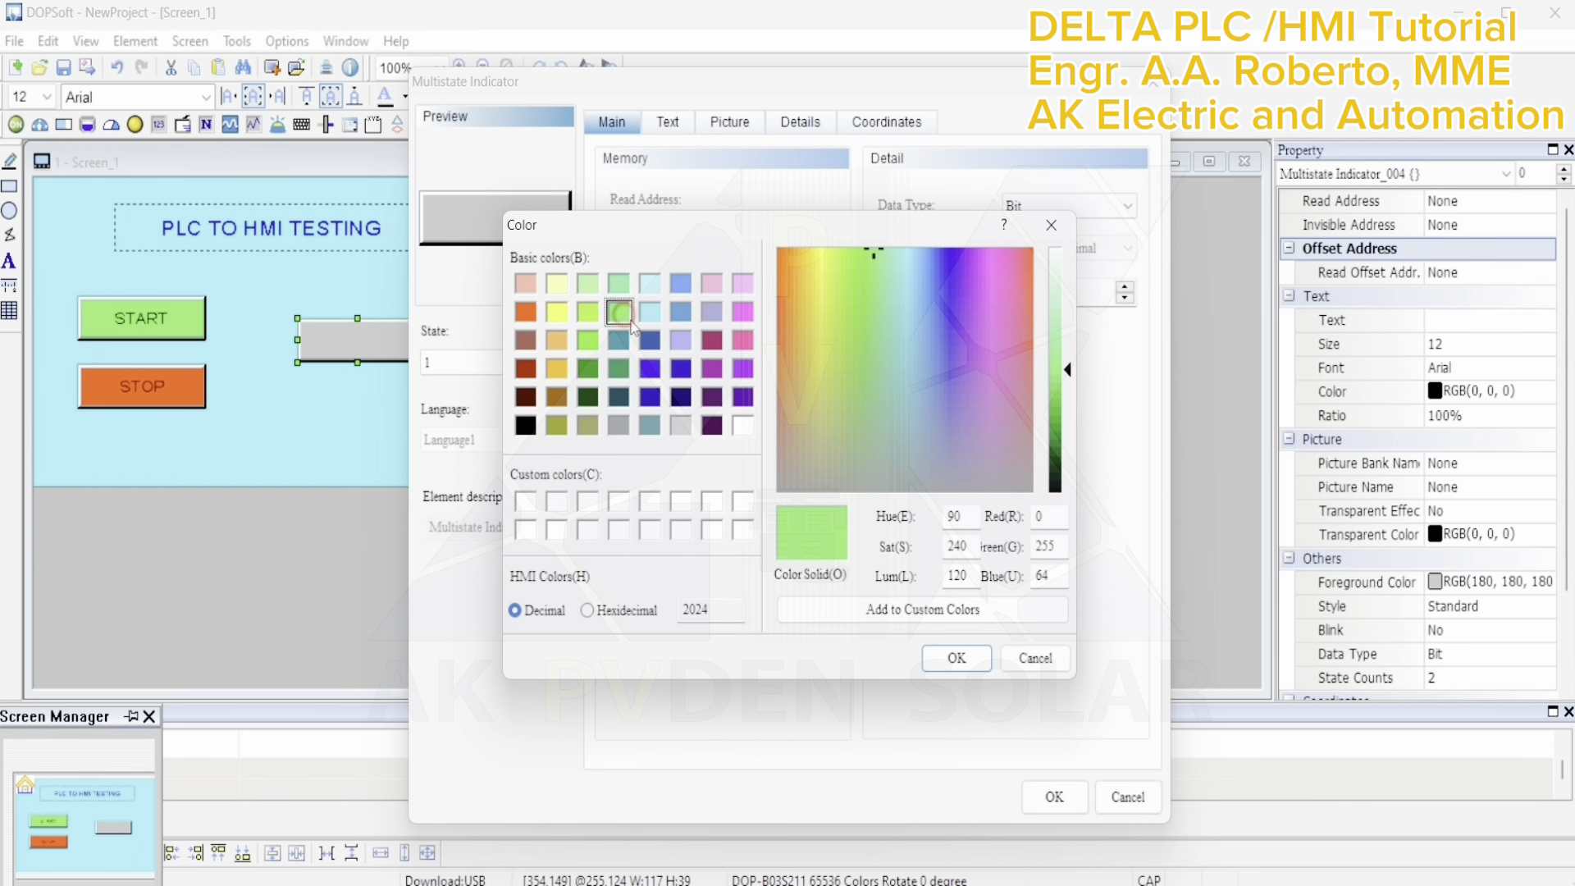
click(973, 662)
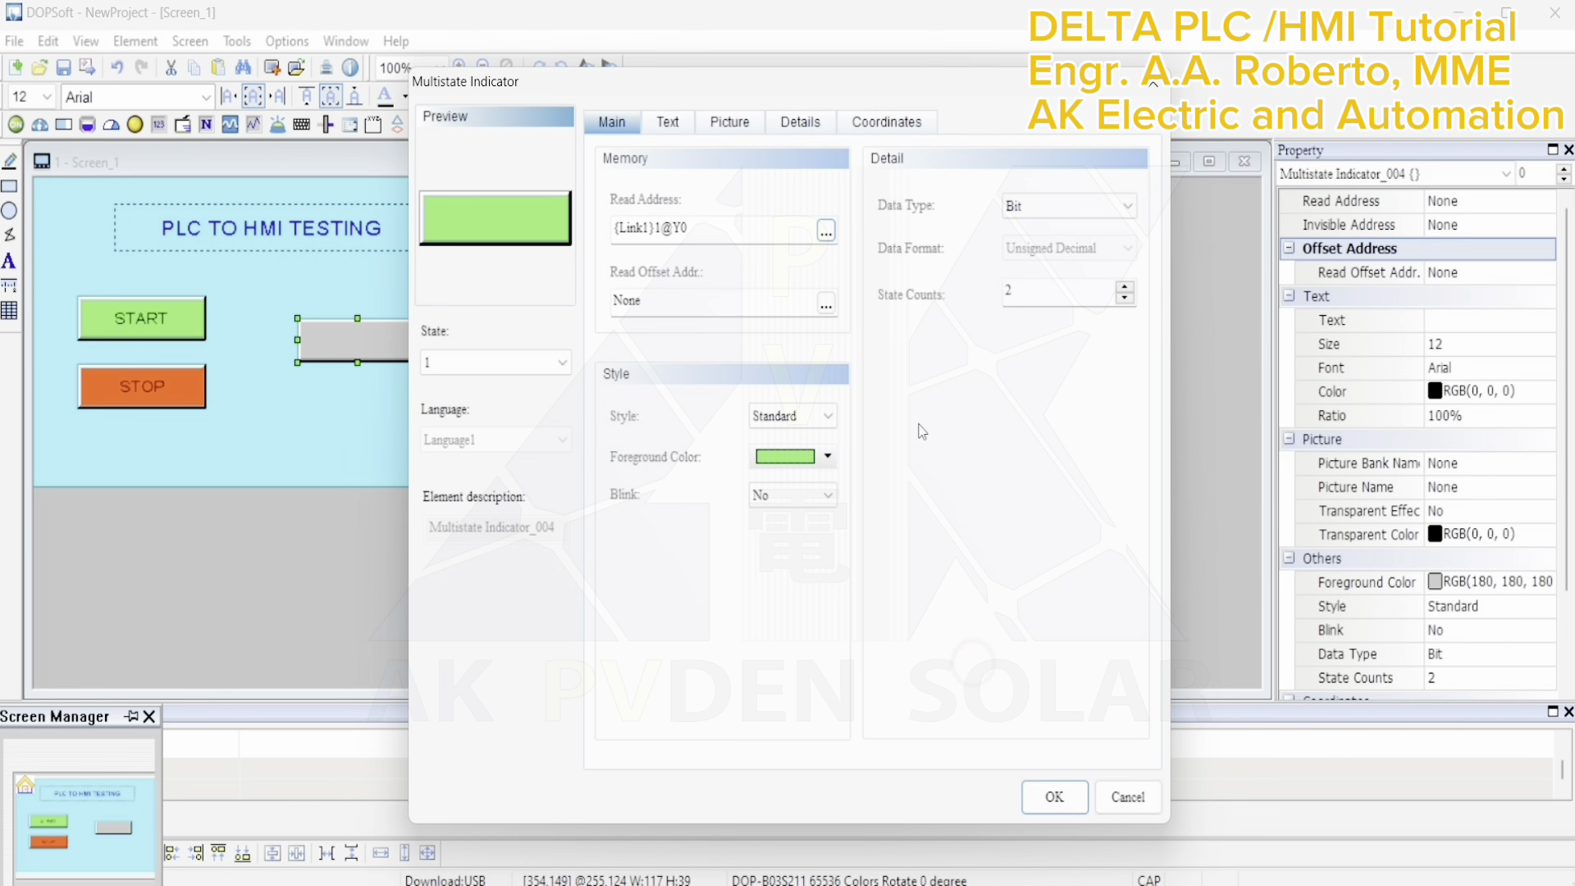
Label the indicator "STOP" for state 0 and "RUN" for state 1, and apply its settings
click(668, 123)
click(689, 478)
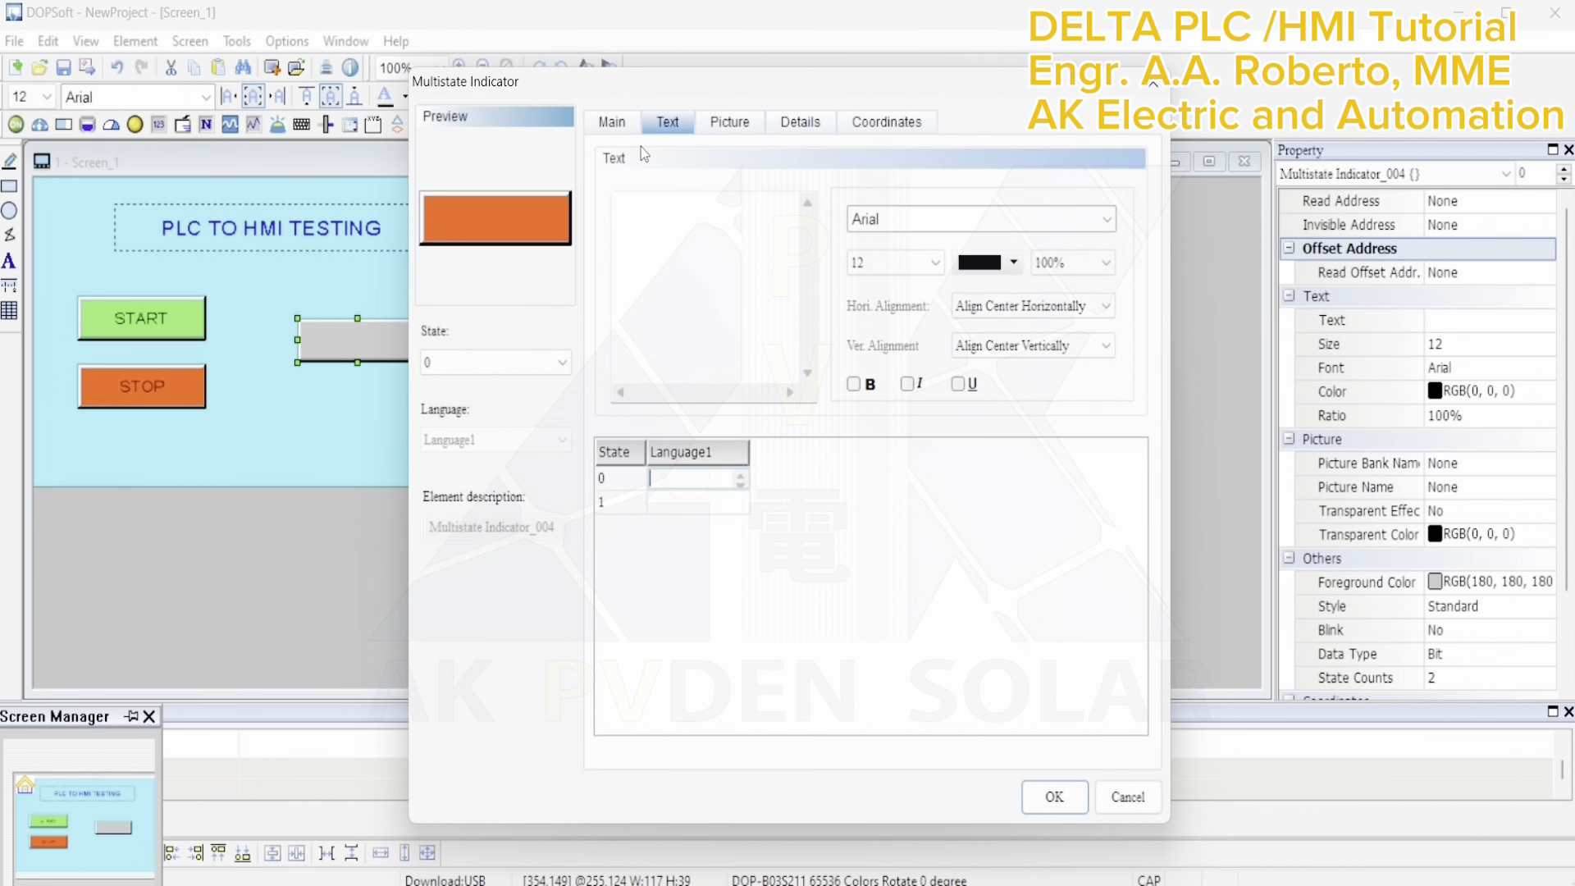
click(646, 214)
text(STOP)
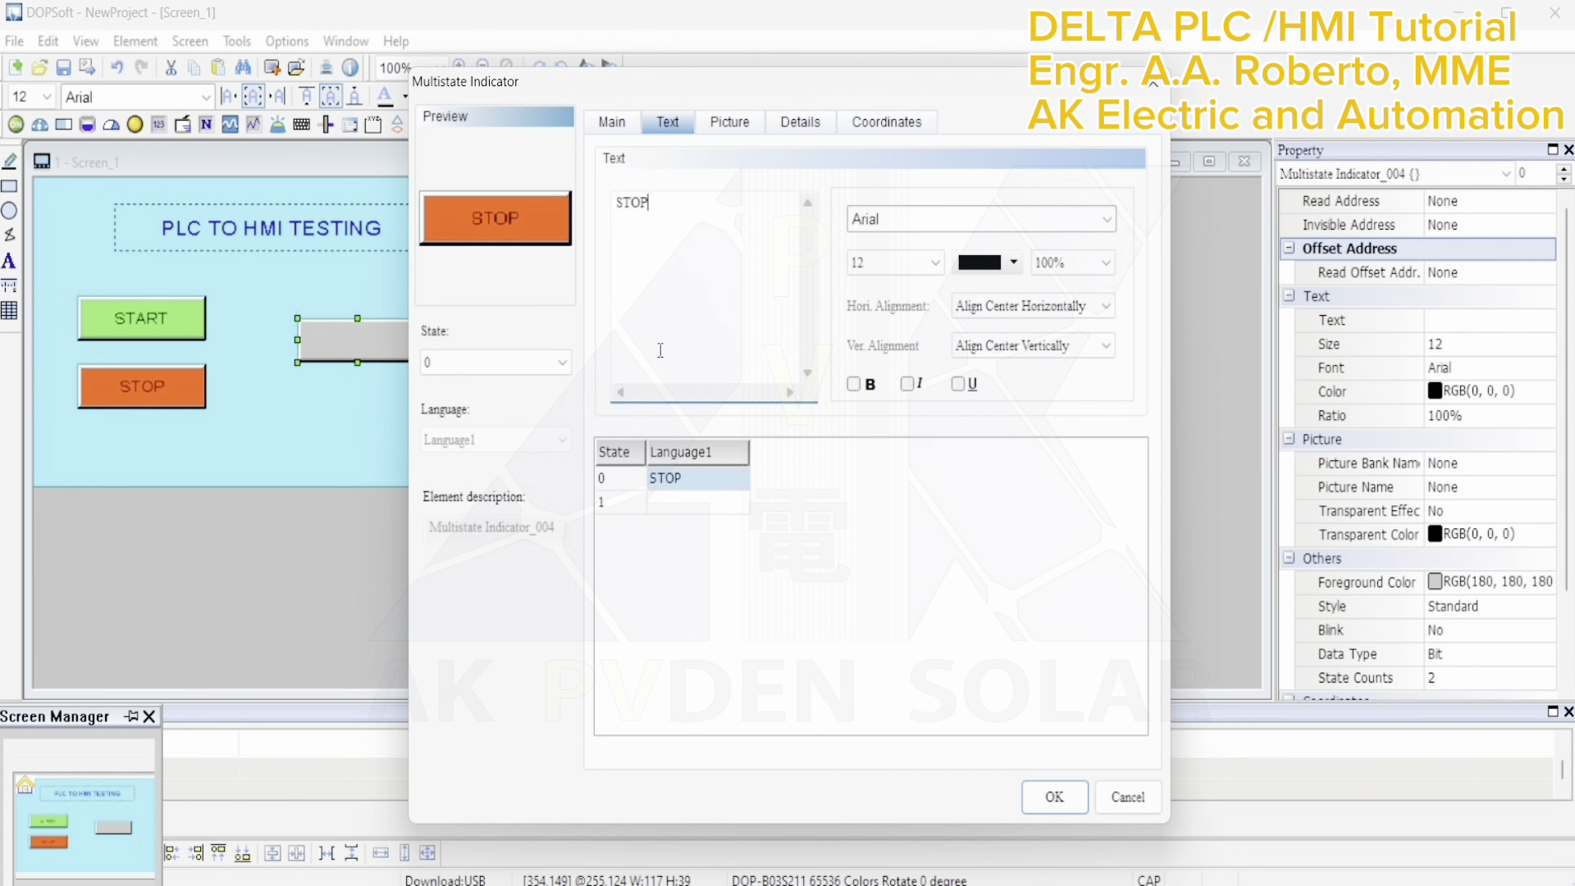
click(687, 501)
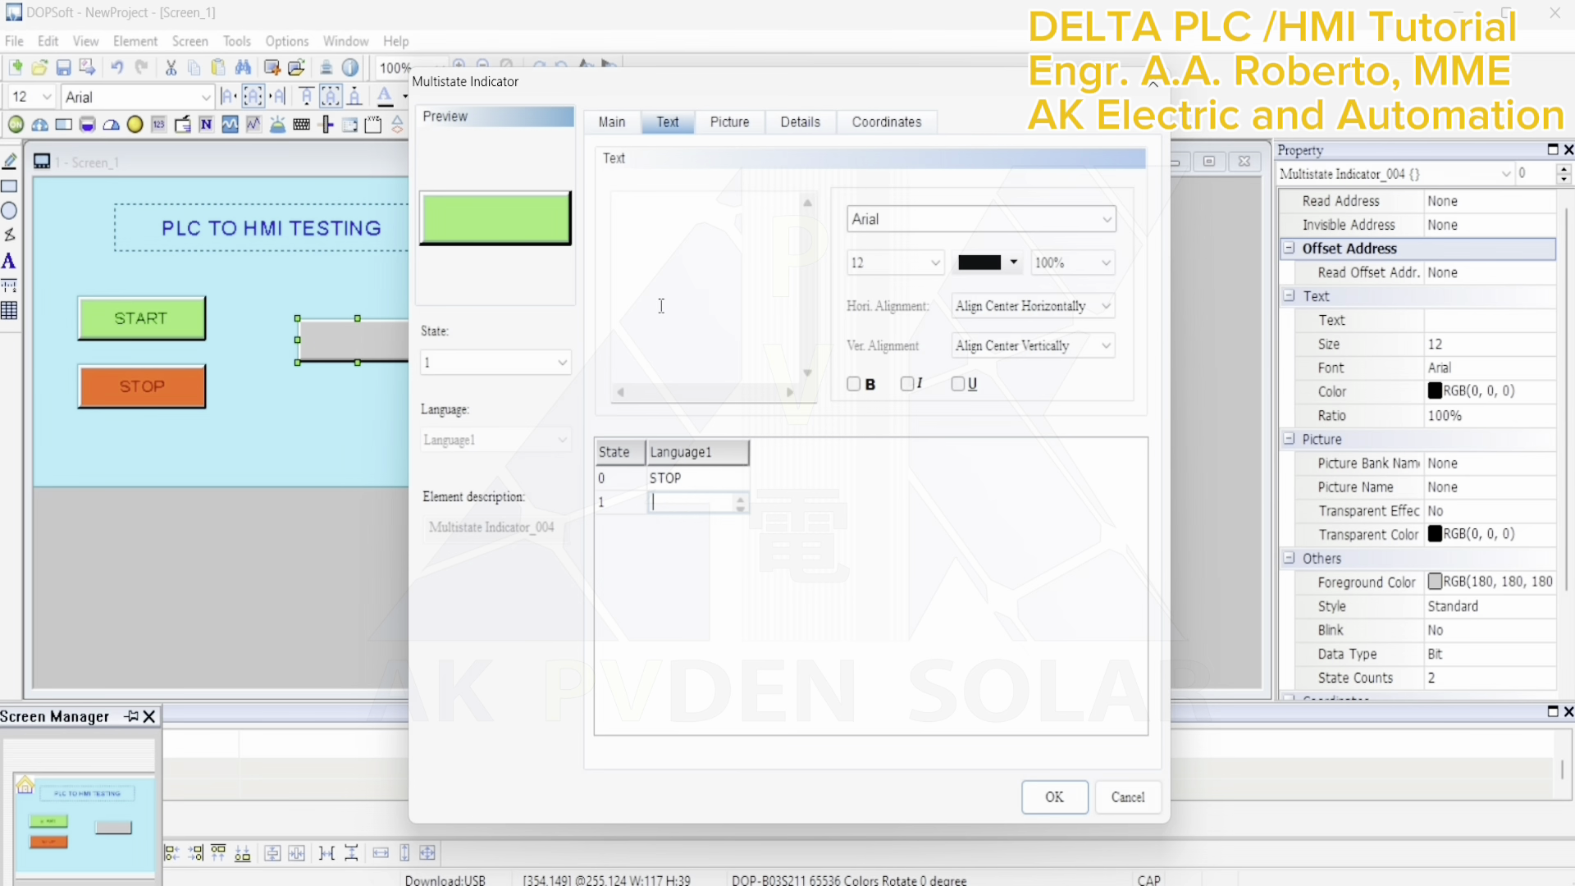
click(656, 232)
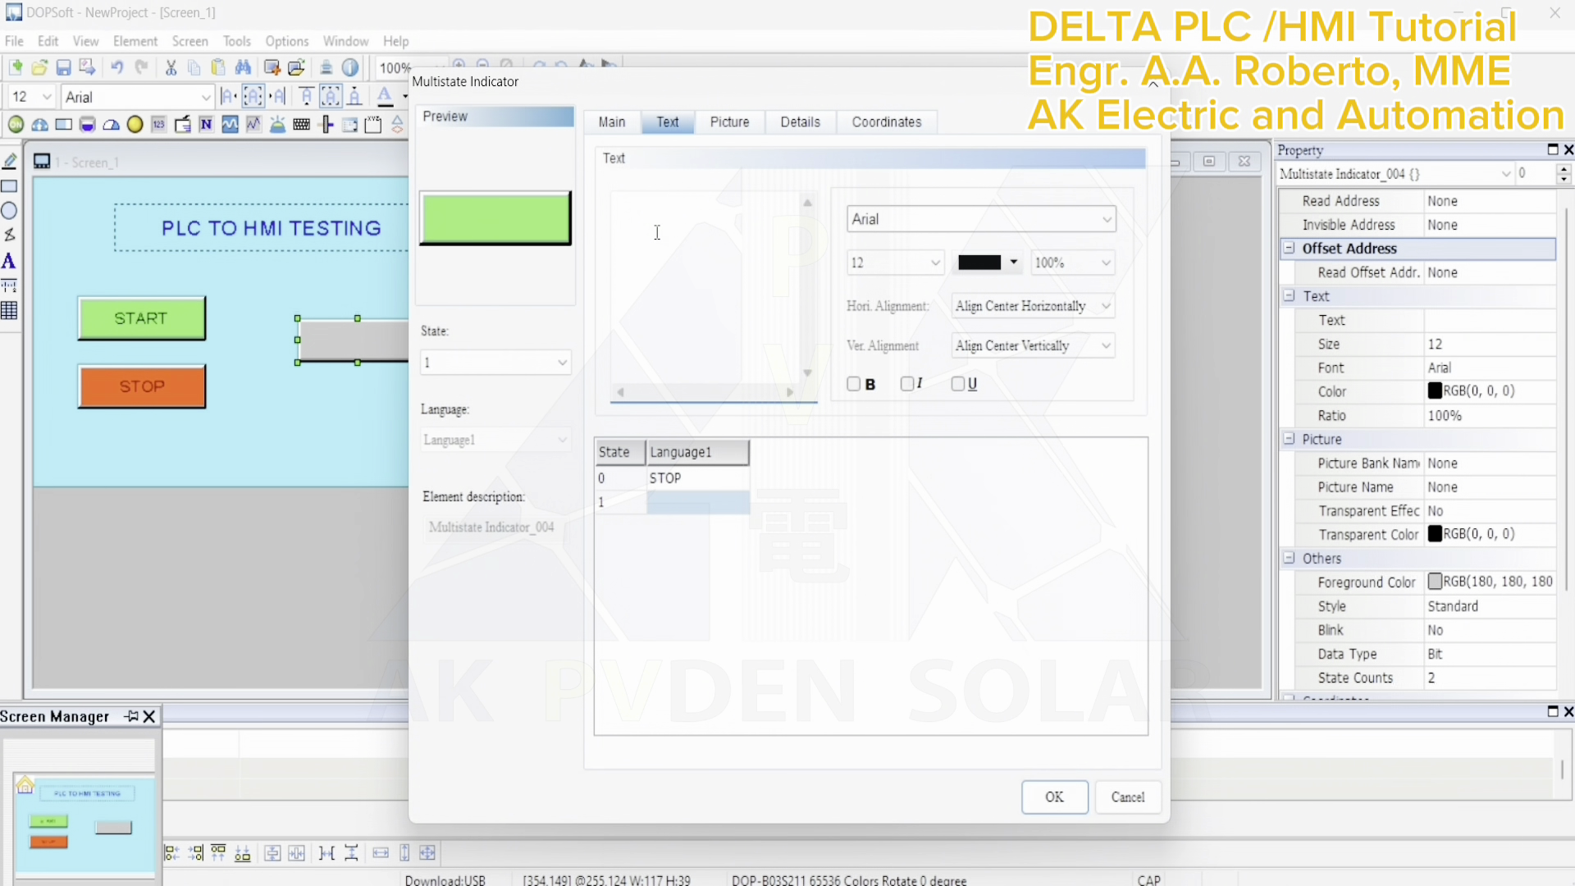
text(RUN)
click(1065, 801)
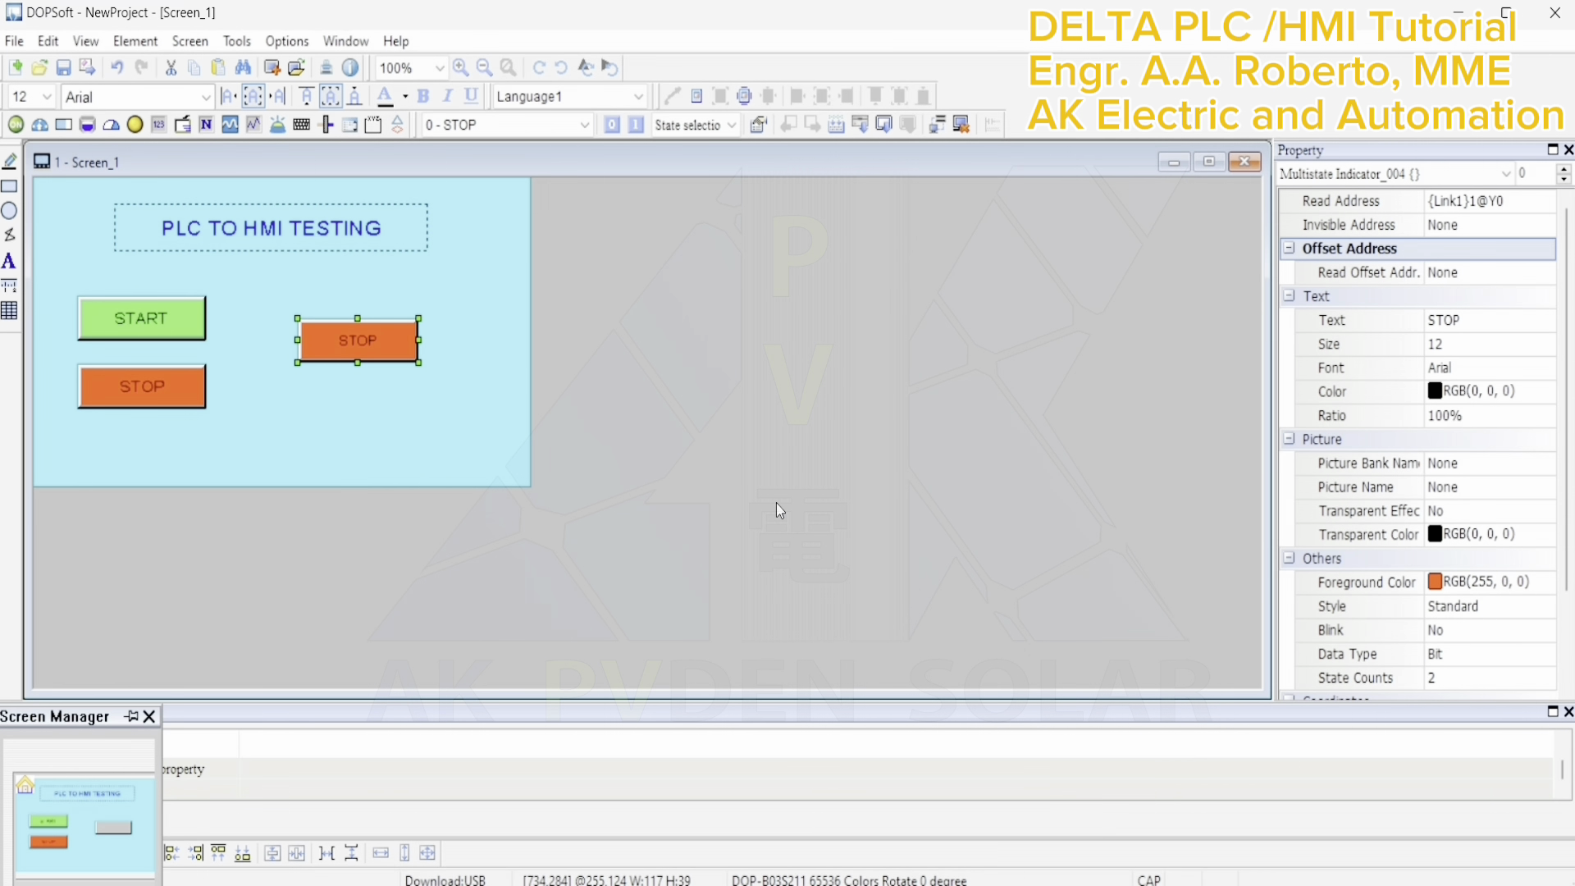
click(452, 416)
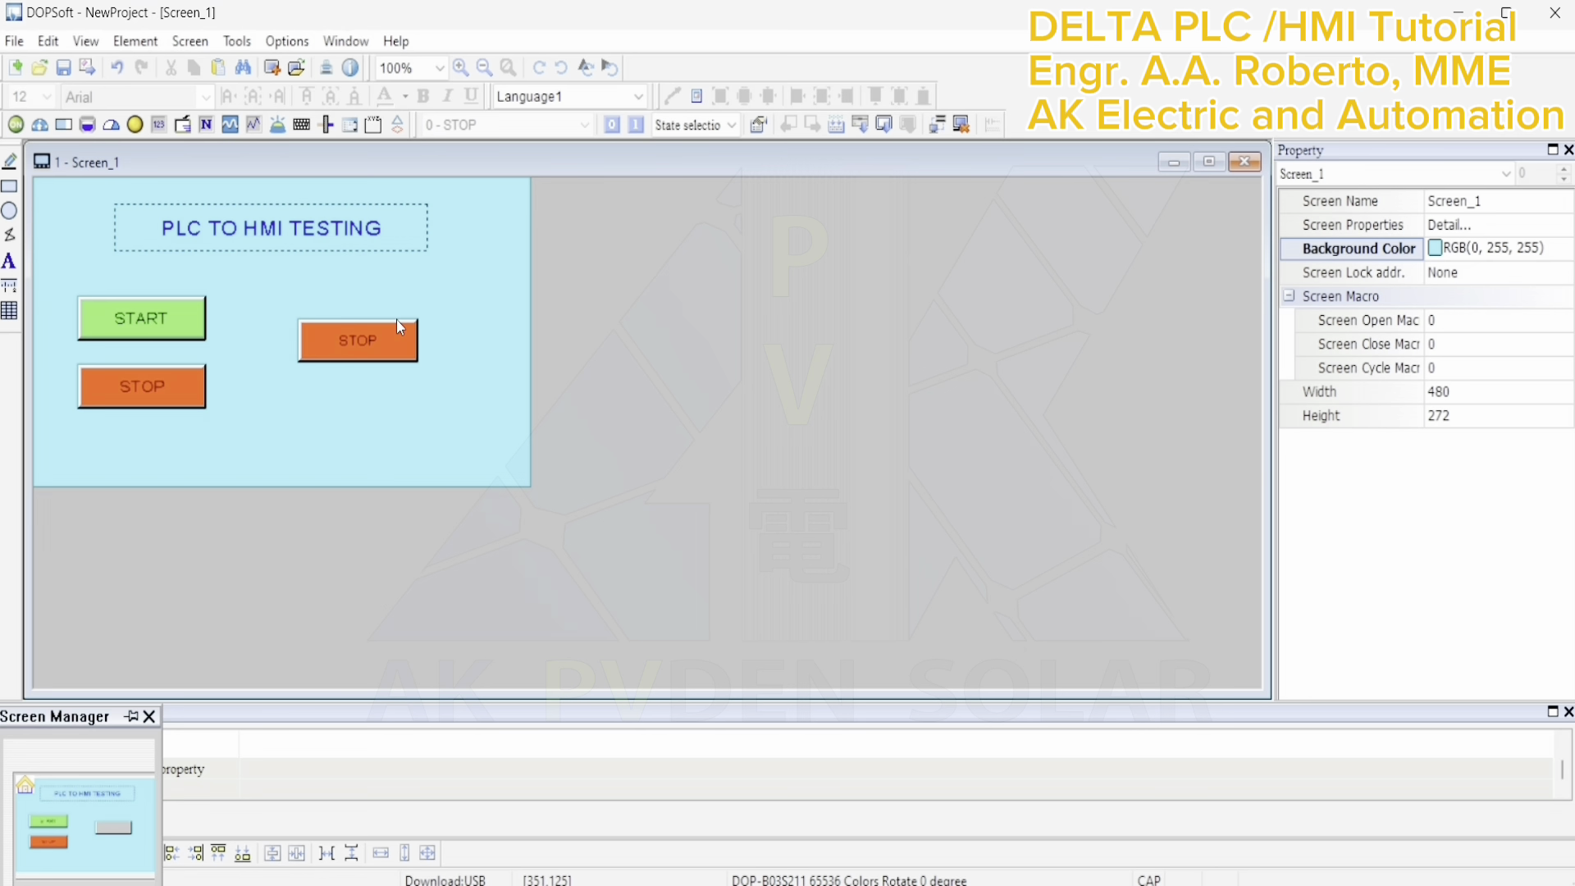
Draw a static text box about 112 by 19 pixels directly above the indicator
click(134, 41)
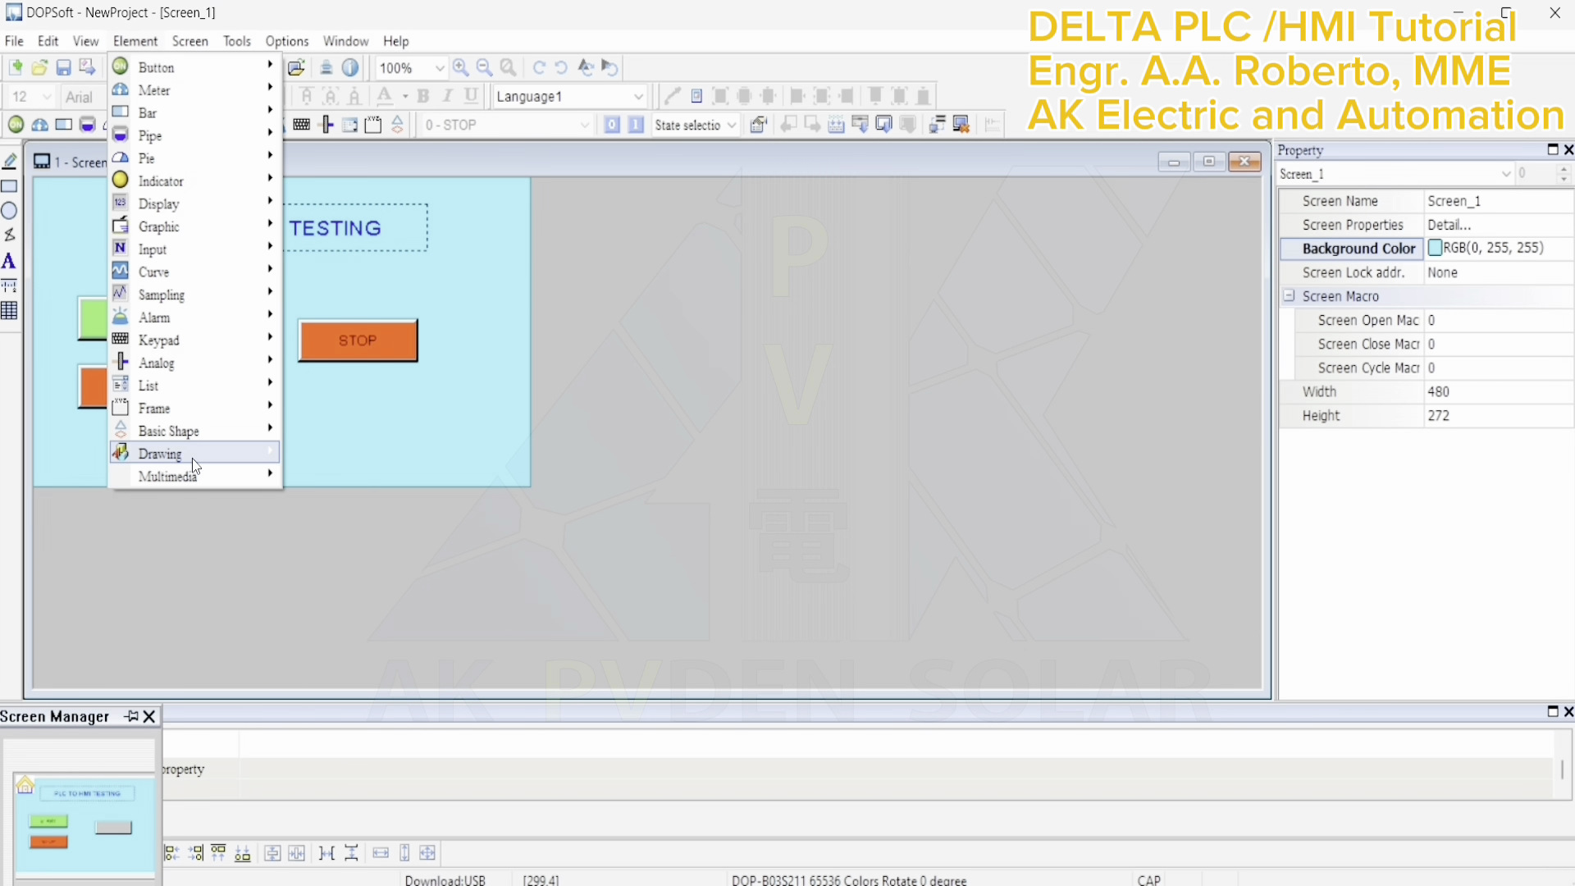
click(335, 545)
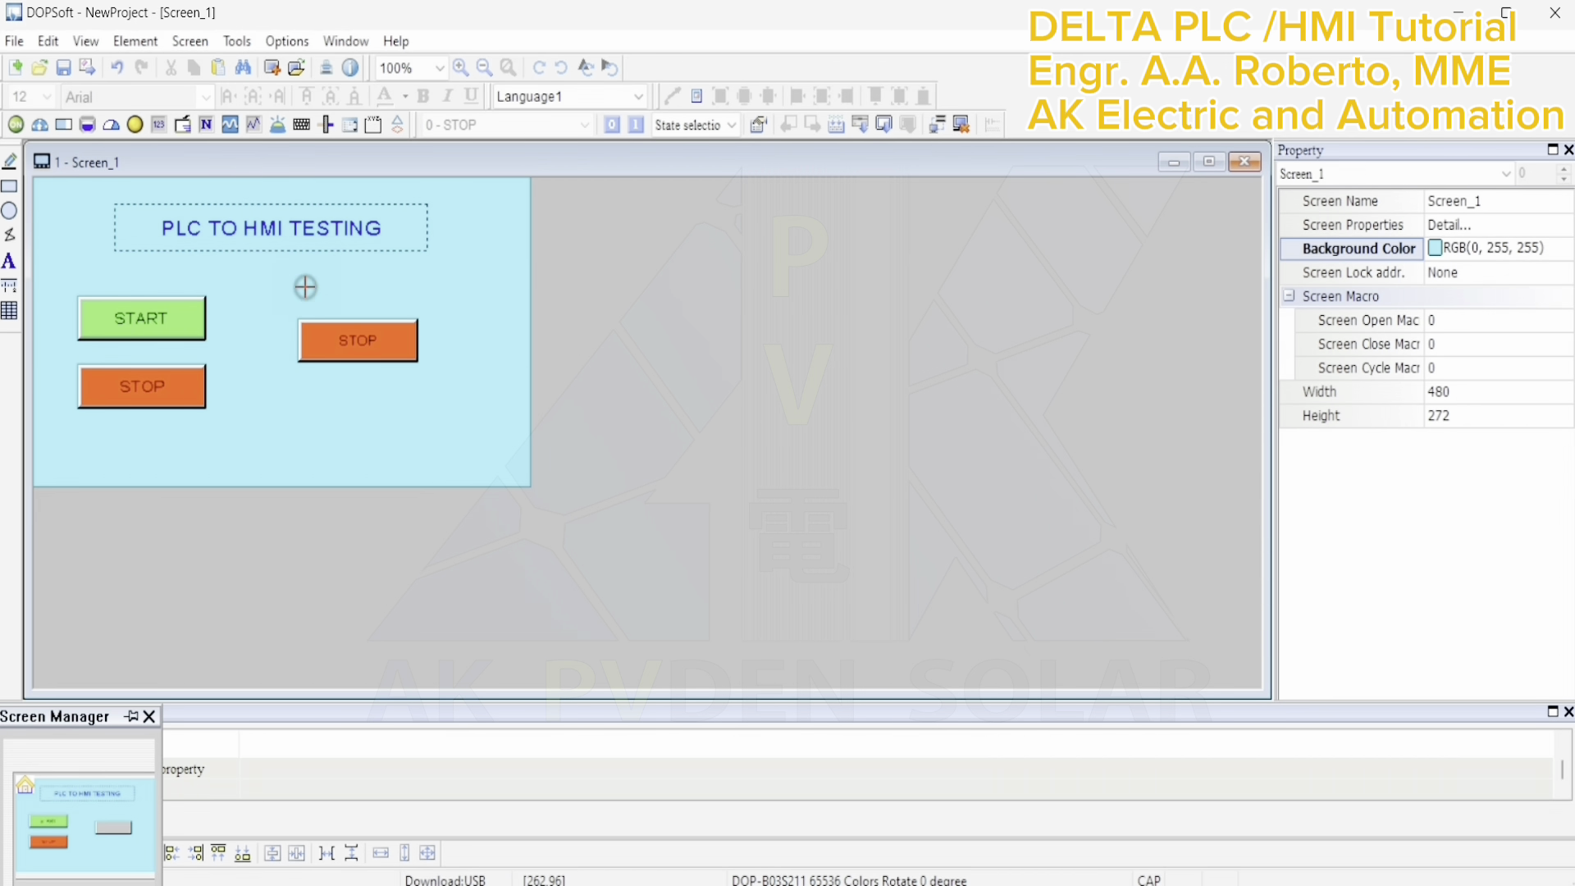
drag(306, 287, 421, 308)
Enter "MOTOR" in the new text box, centered horizontally at font size 14
double_click(387, 292)
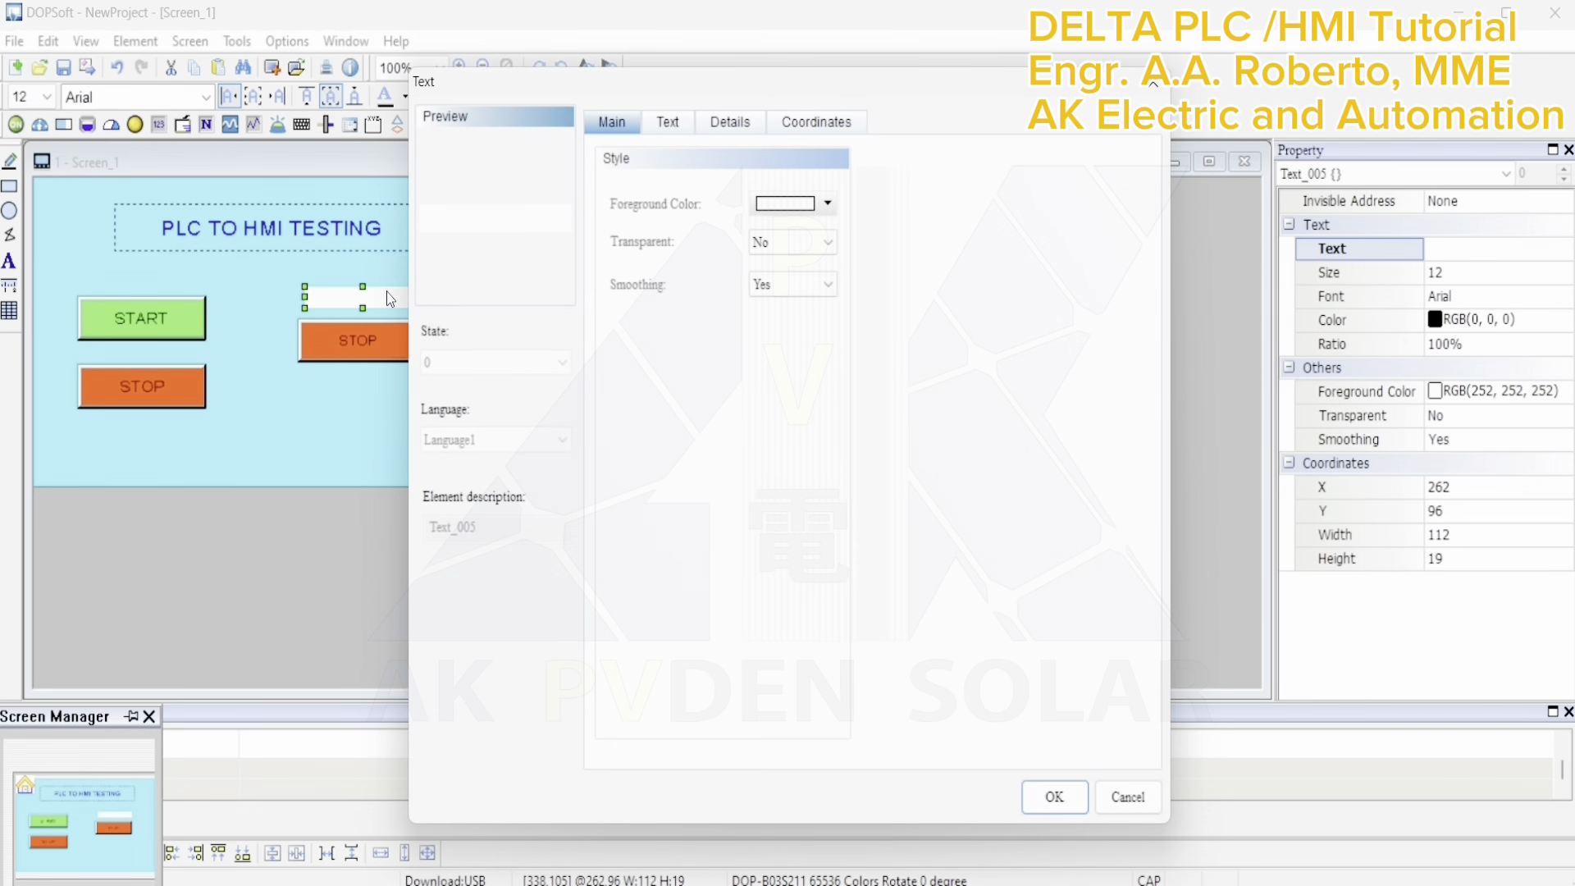
click(672, 125)
click(669, 228)
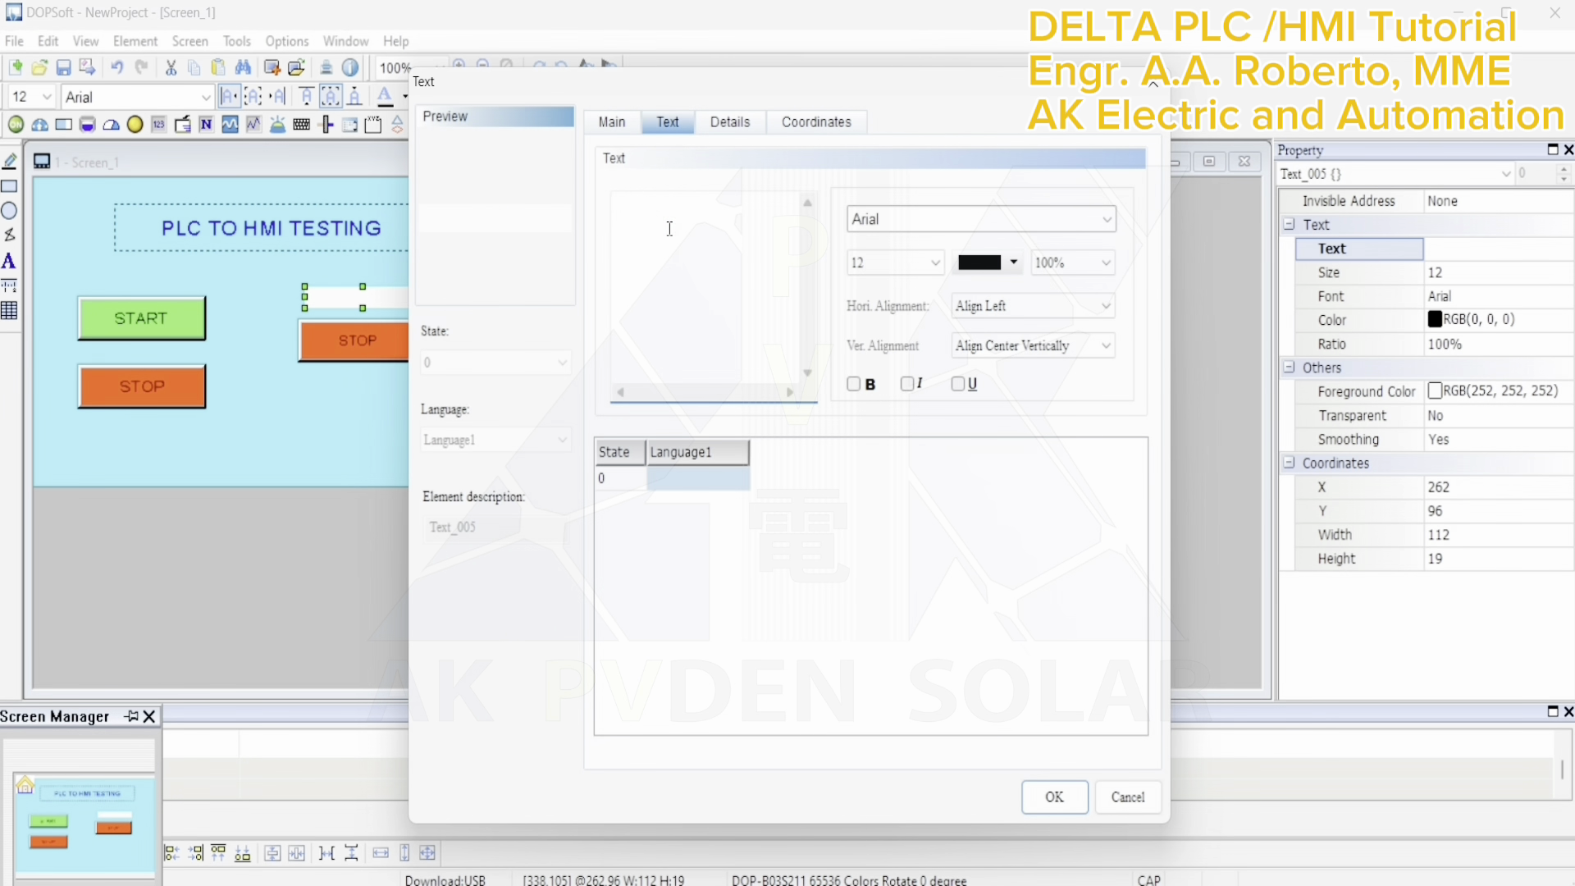
text(MOTOR)
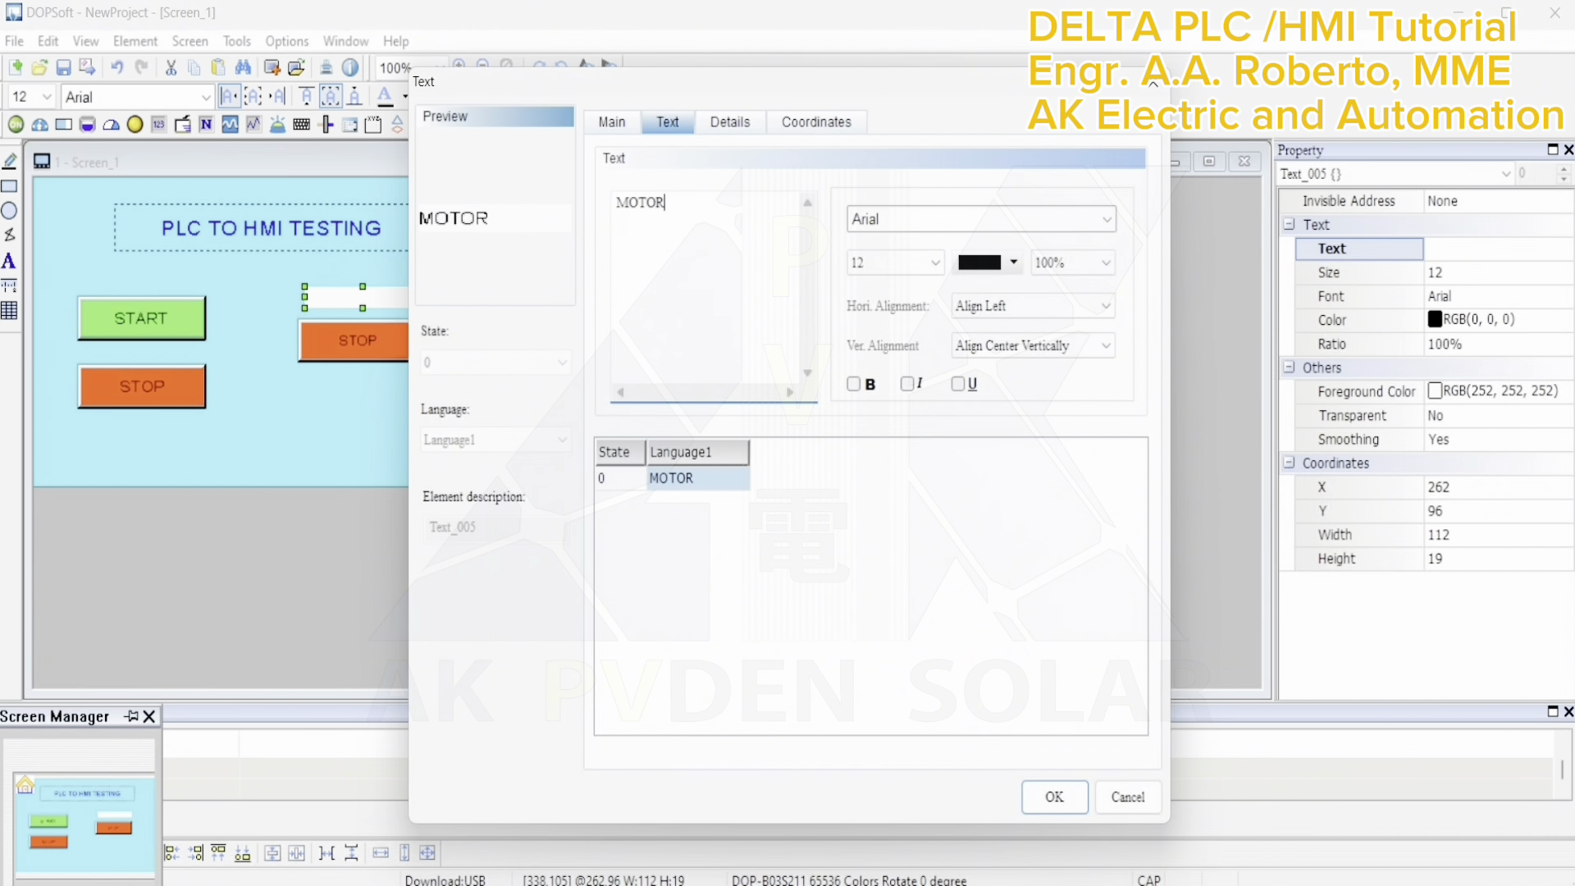
click(1081, 306)
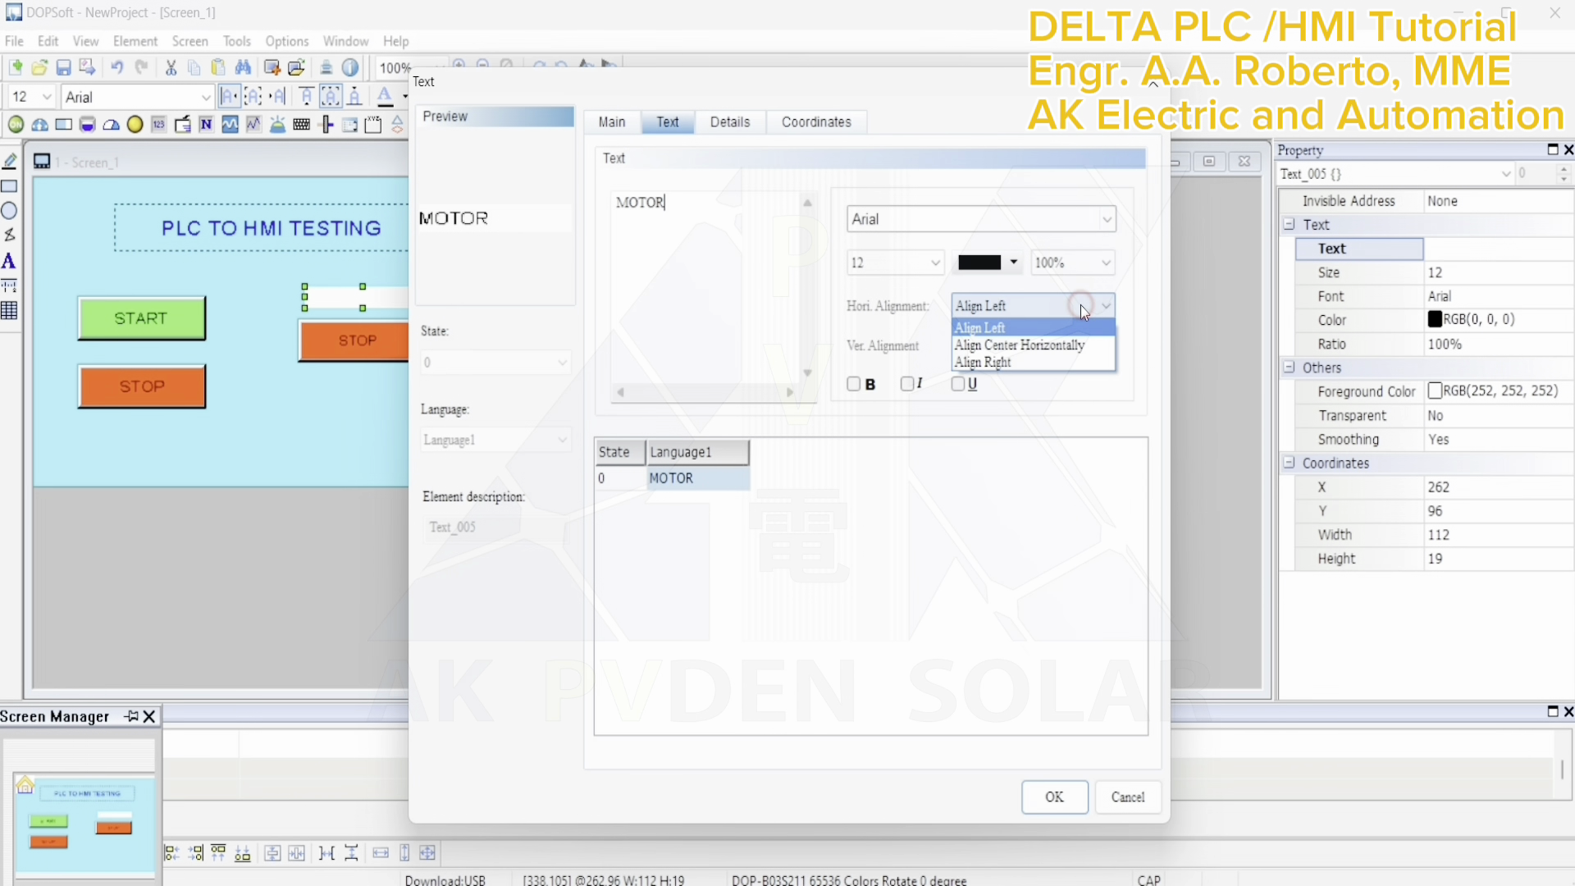
click(1075, 349)
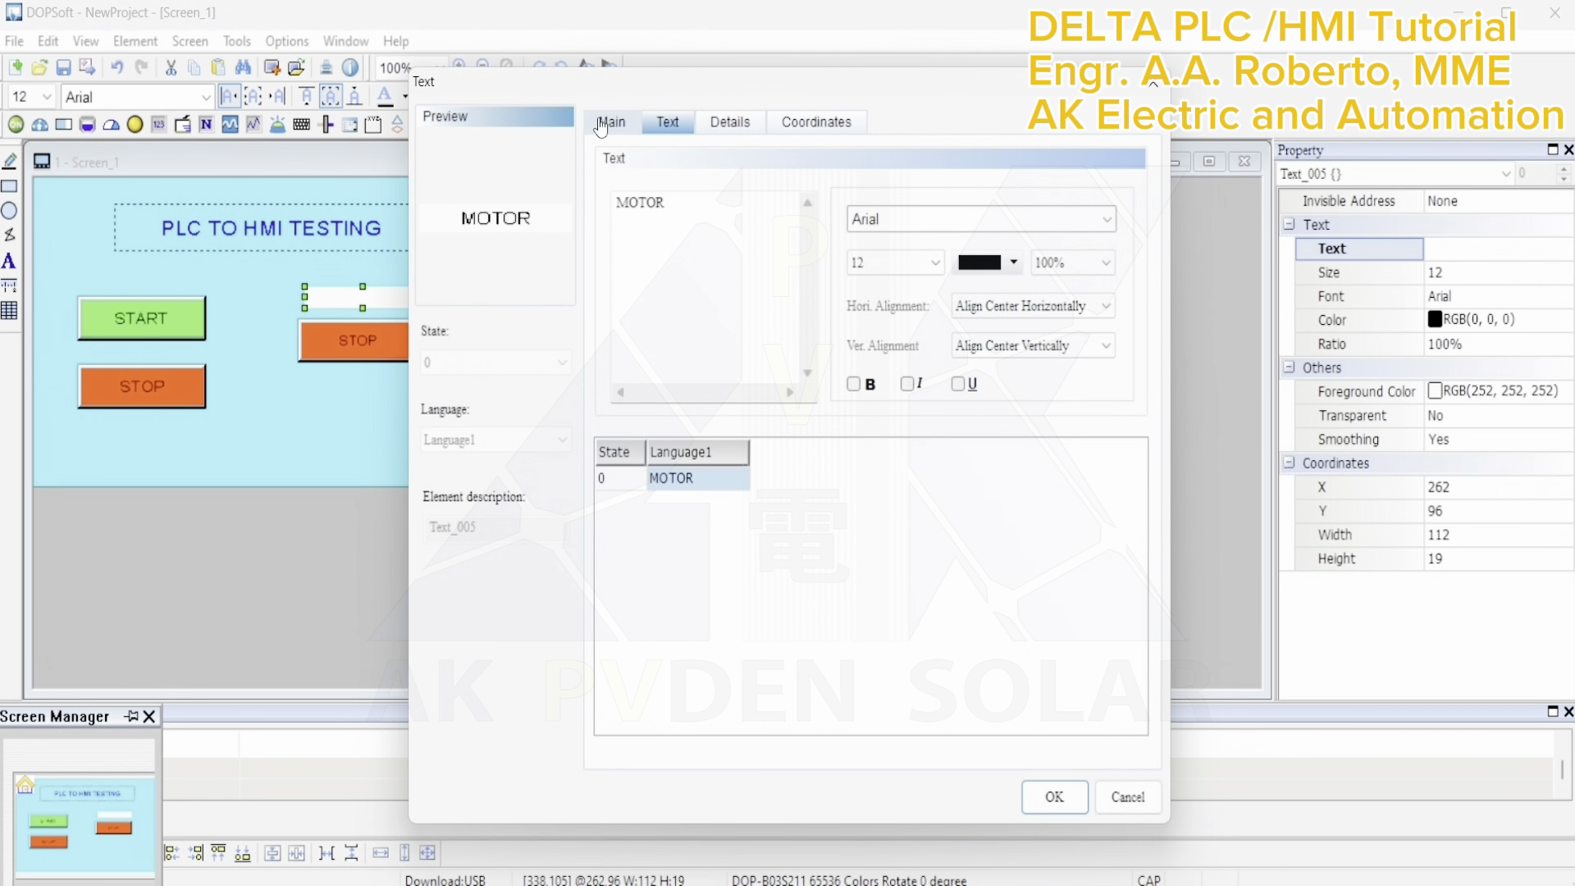
click(932, 264)
click(907, 335)
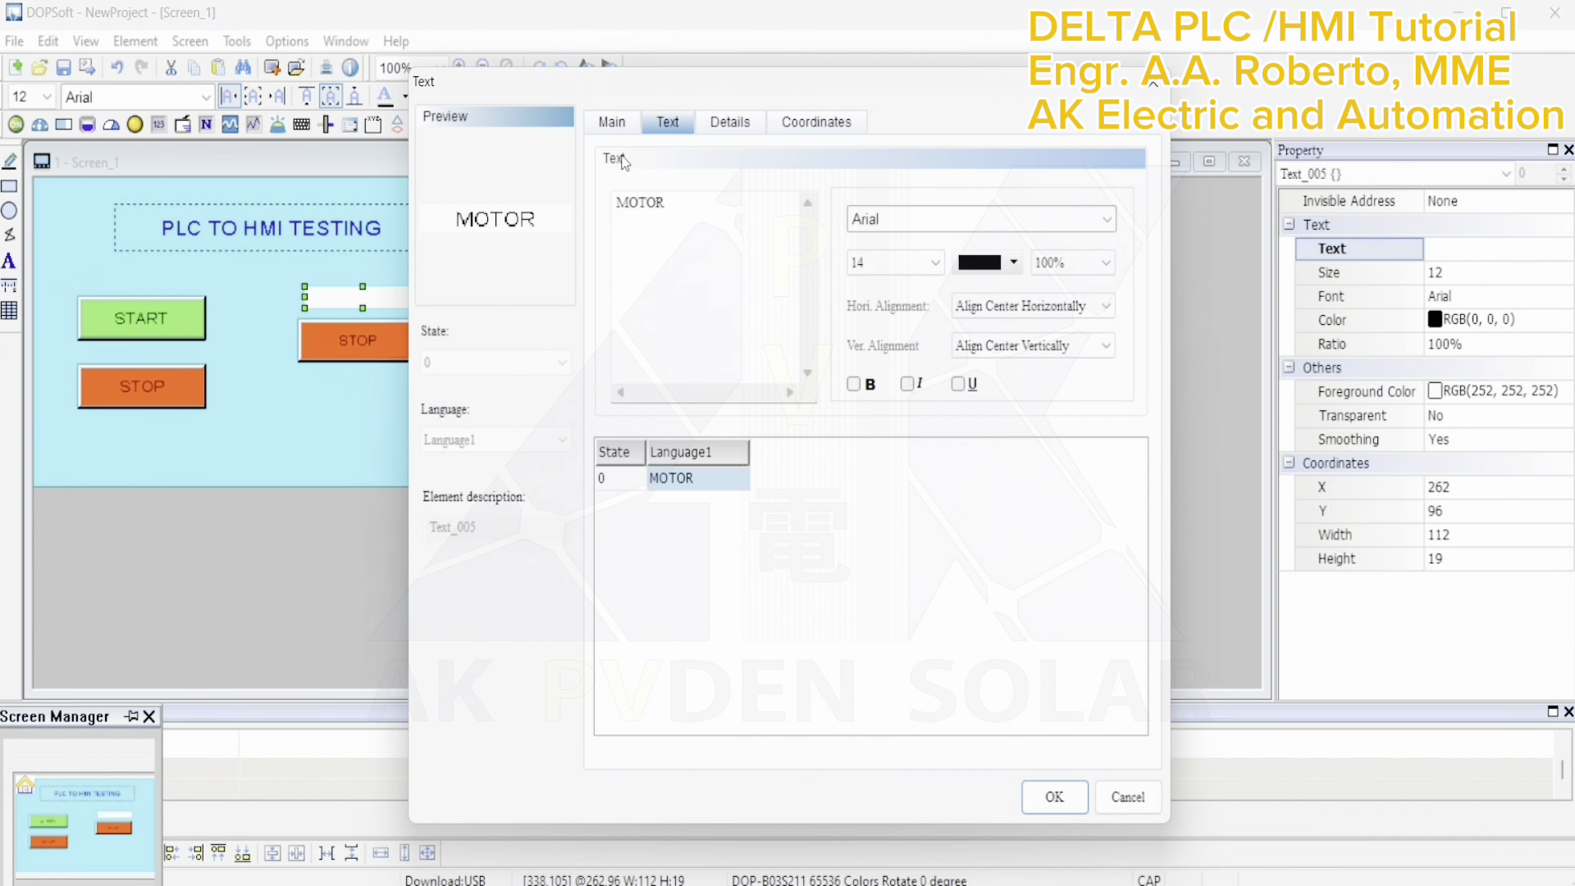
Make the MOTOR text box's background transparent
click(614, 123)
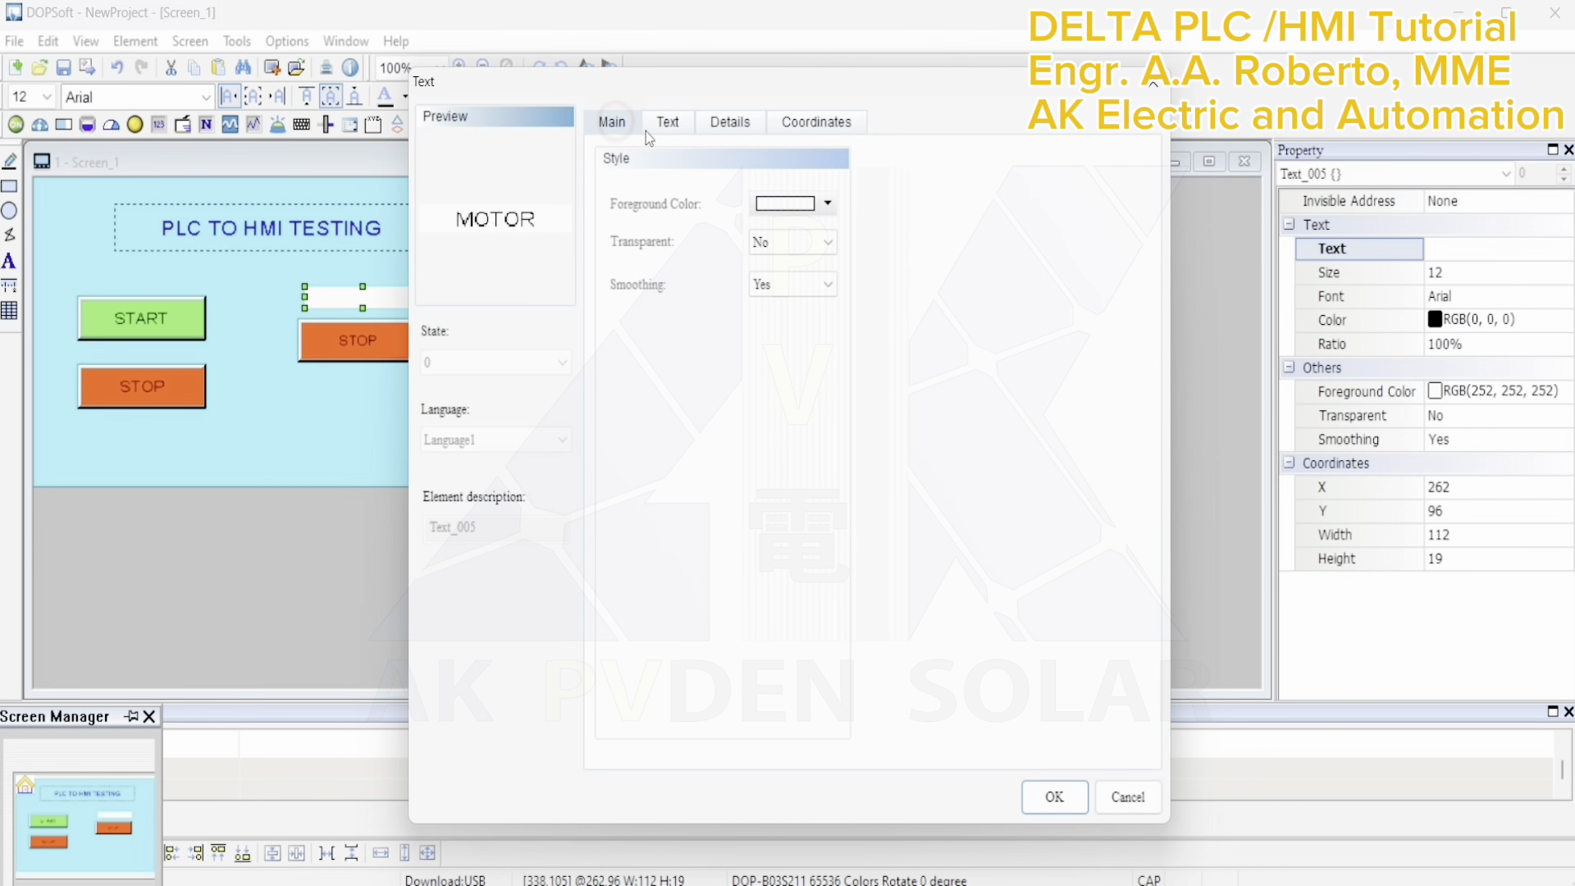
click(825, 242)
click(812, 274)
Set the MOTOR text color to blue, RGB 0, 0, 255, and apply the text box settings
click(668, 124)
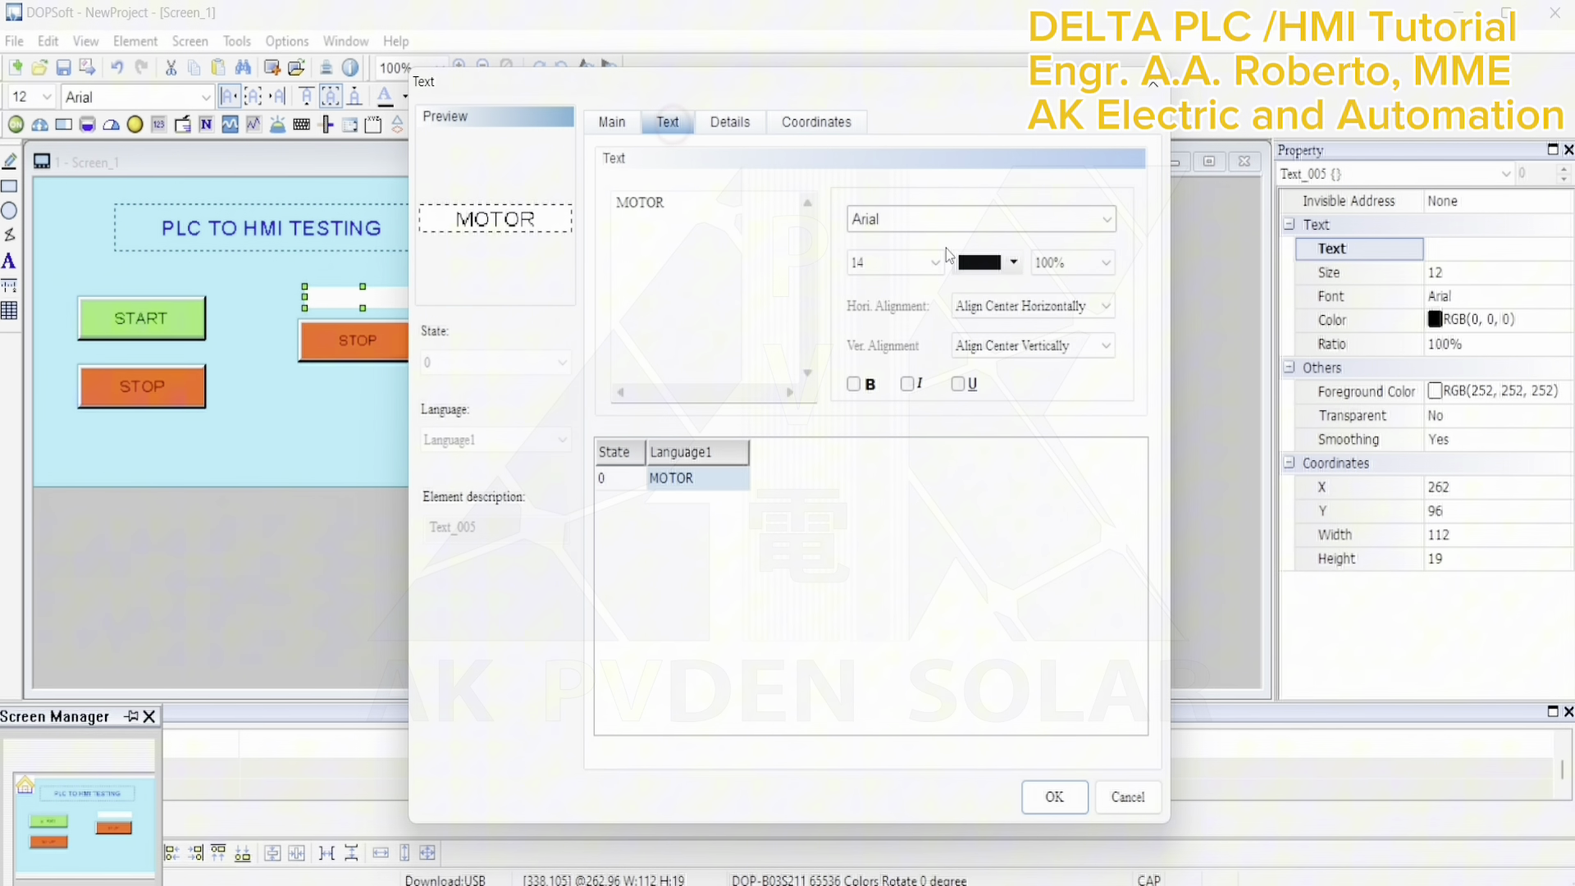
click(1009, 264)
click(656, 368)
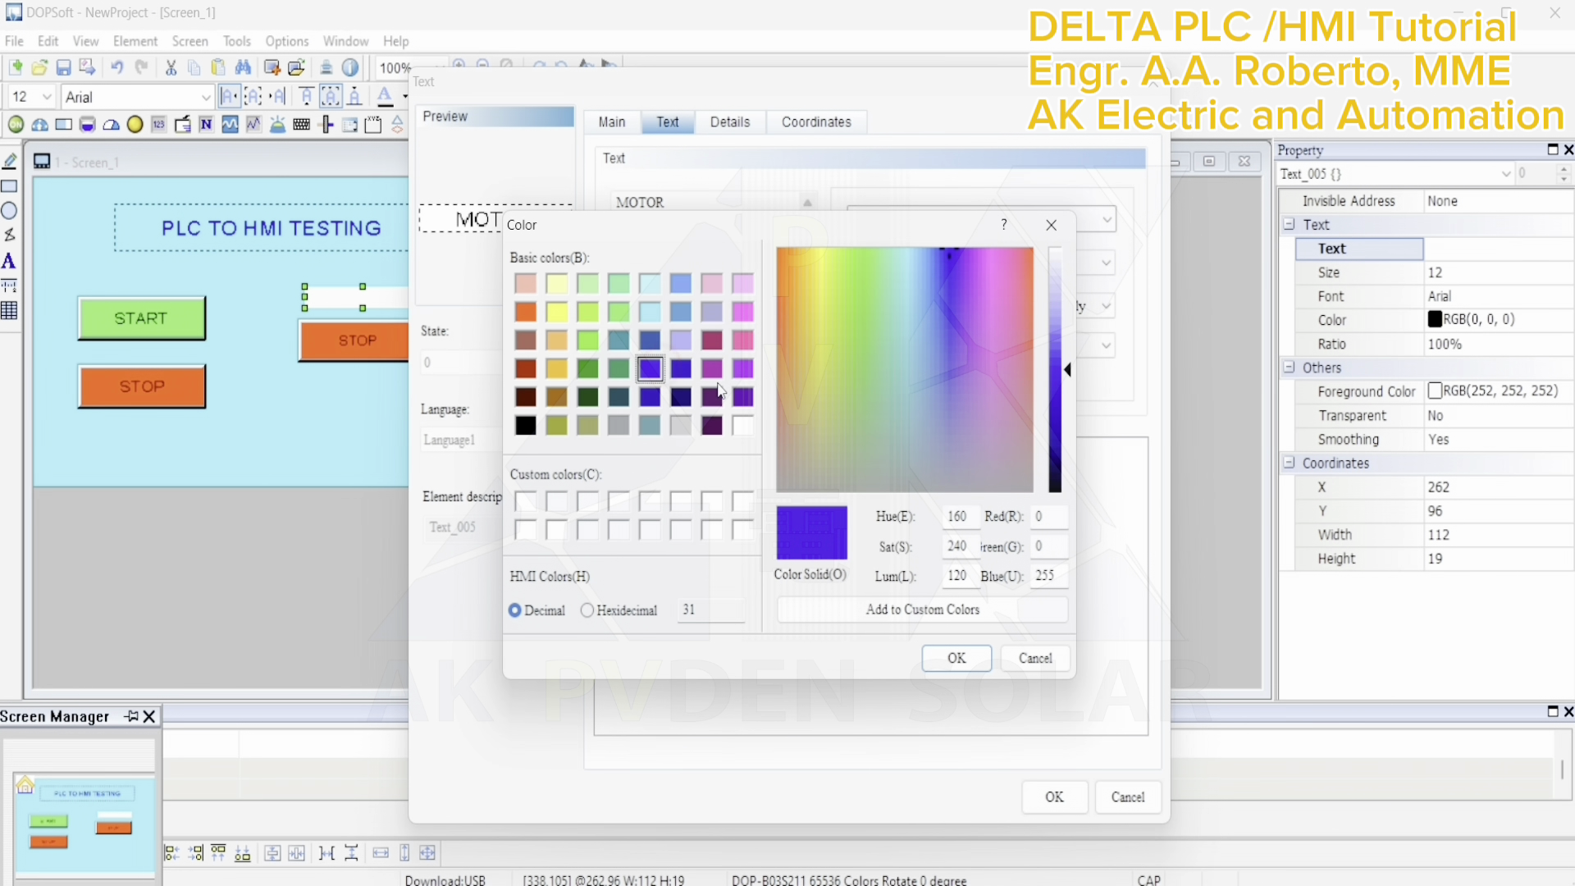
click(956, 658)
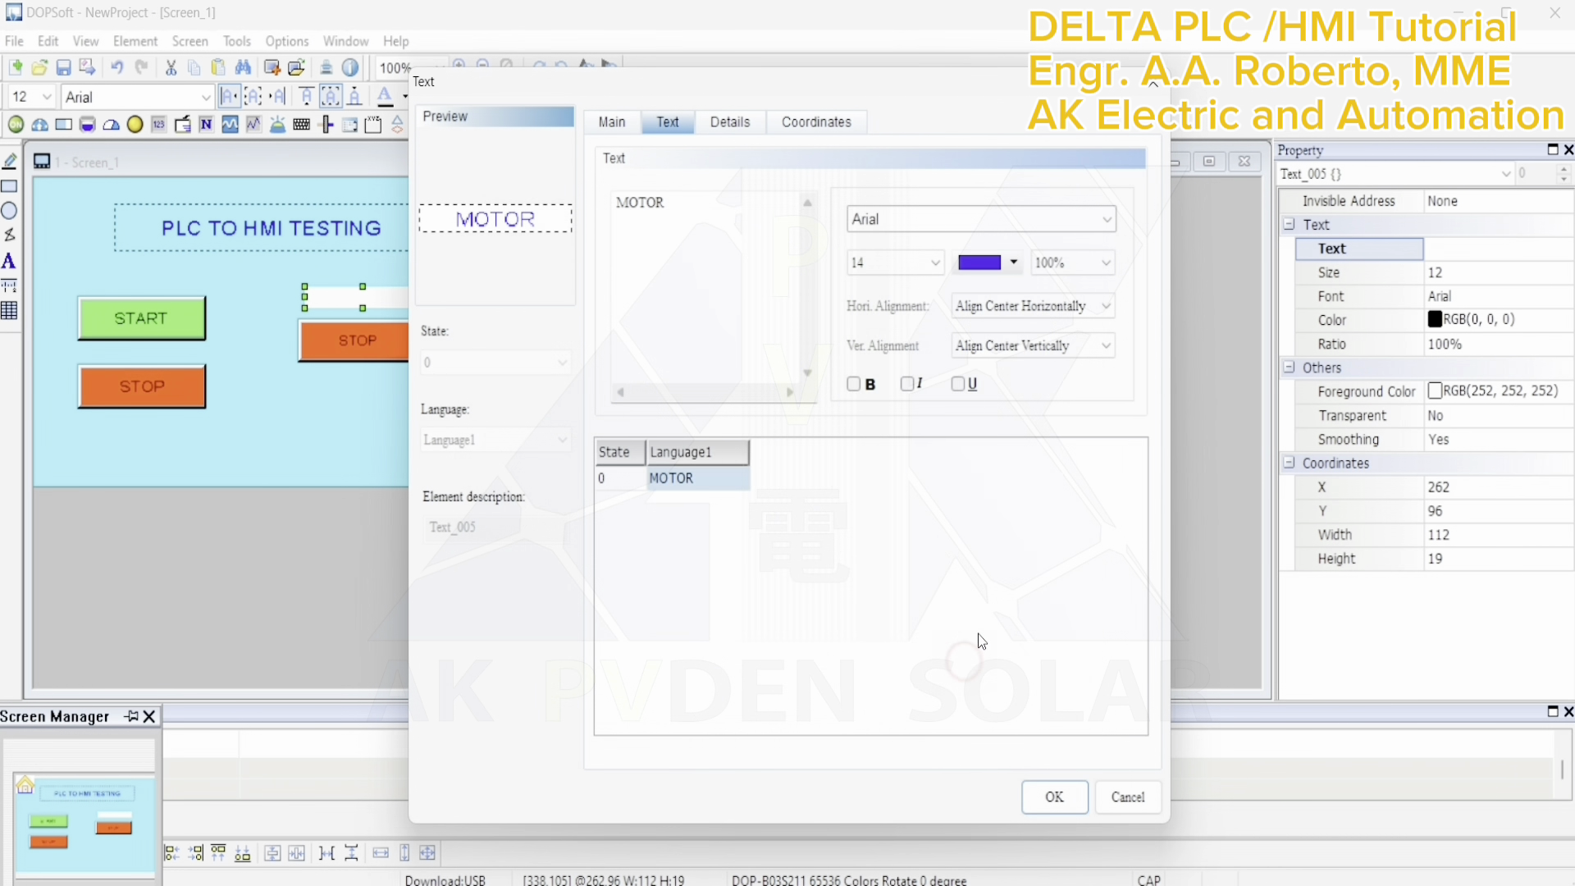
click(1054, 798)
click(443, 412)
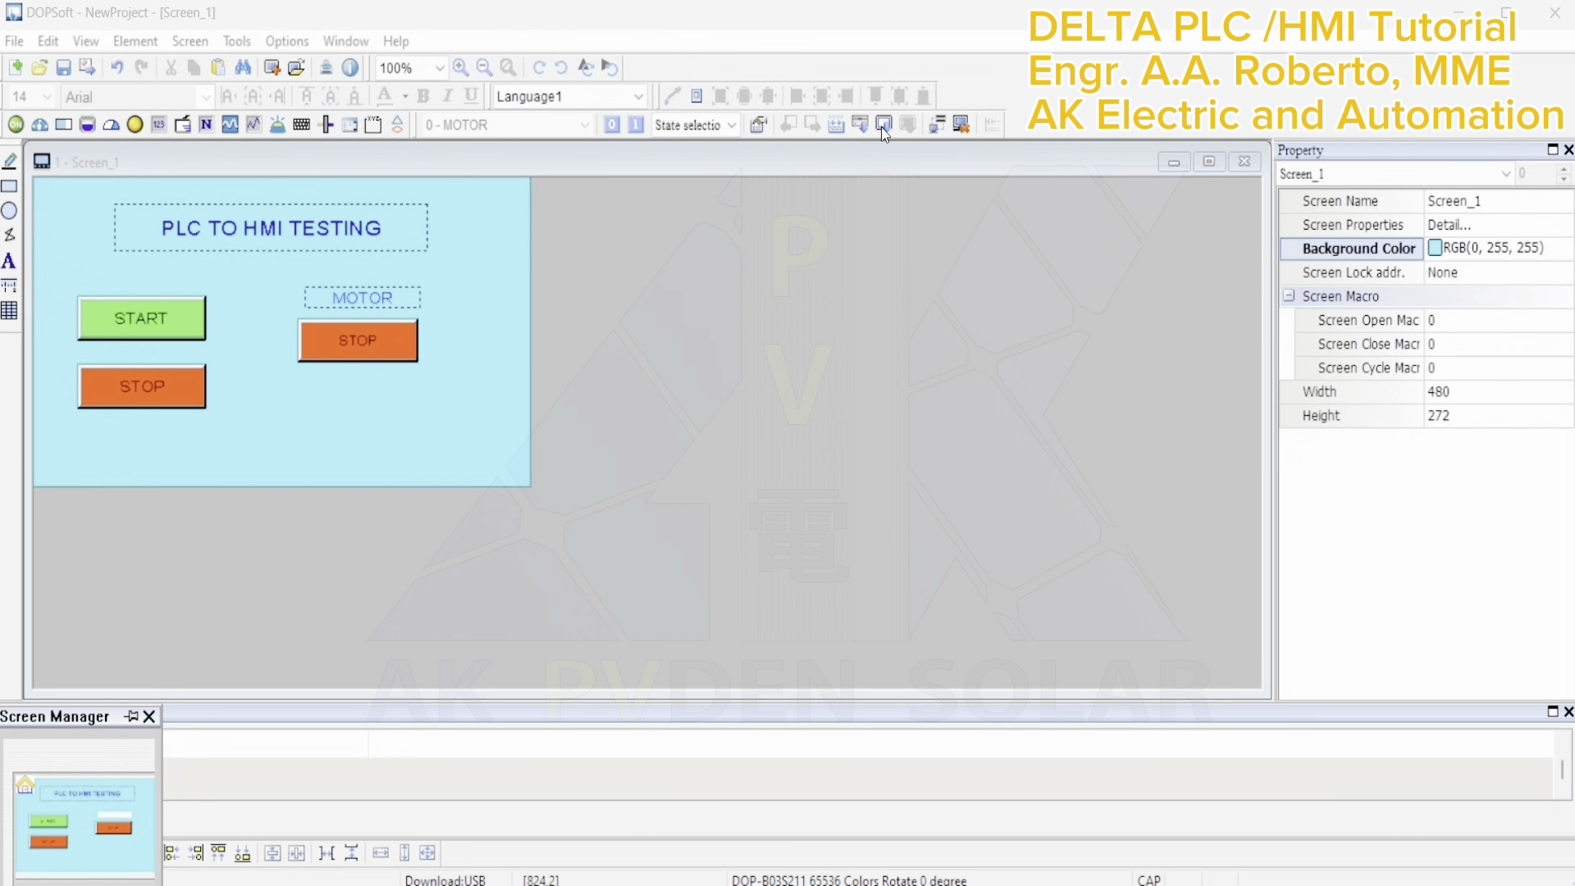
Start downloading the screen data to the connected HMI
click(884, 134)
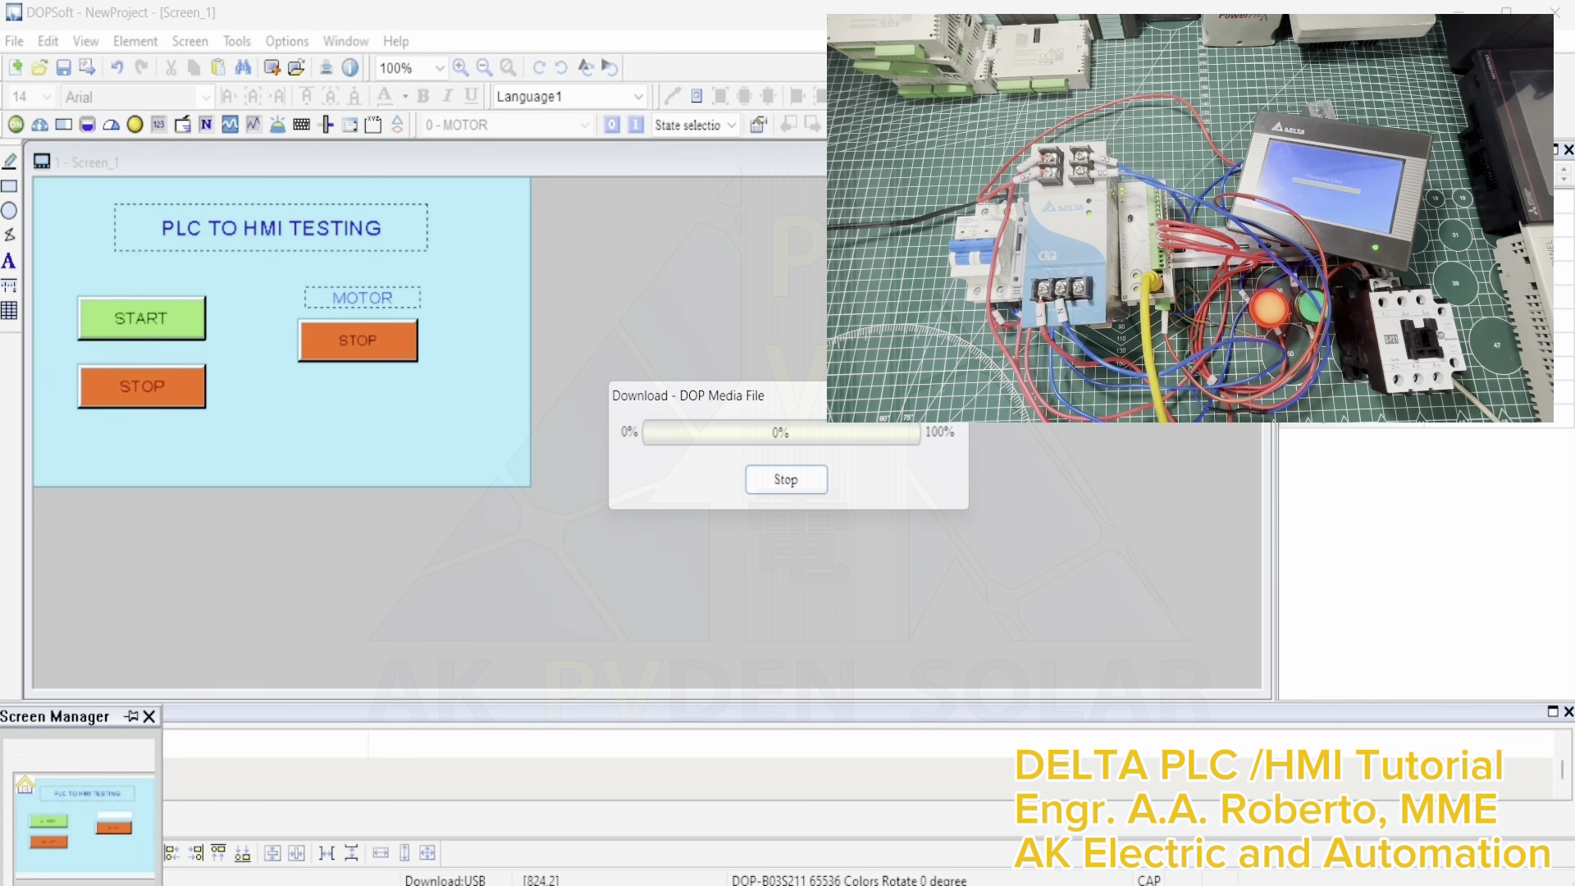